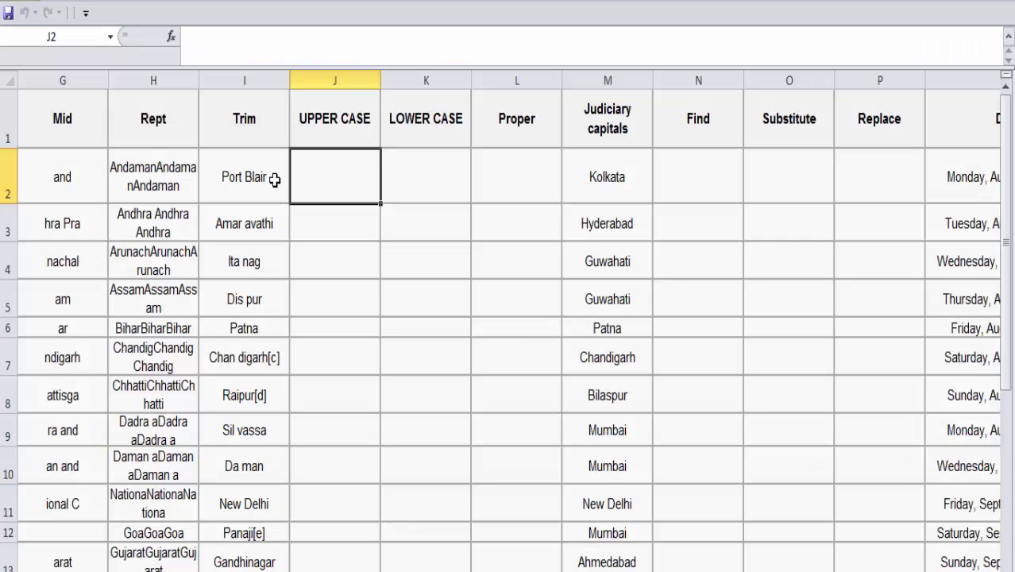
- Enter =UPPER(I2) in J2 to show PORT BLAIR in capitals
key(Left)
key(Left)
key(Left)
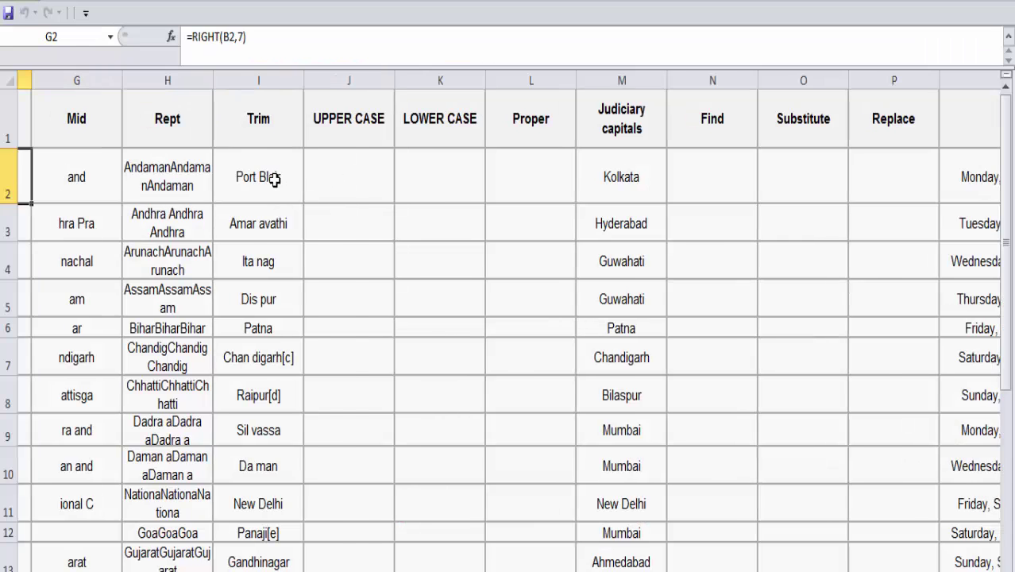
key(Left)
key(Left)
key(Left)
key(Right)
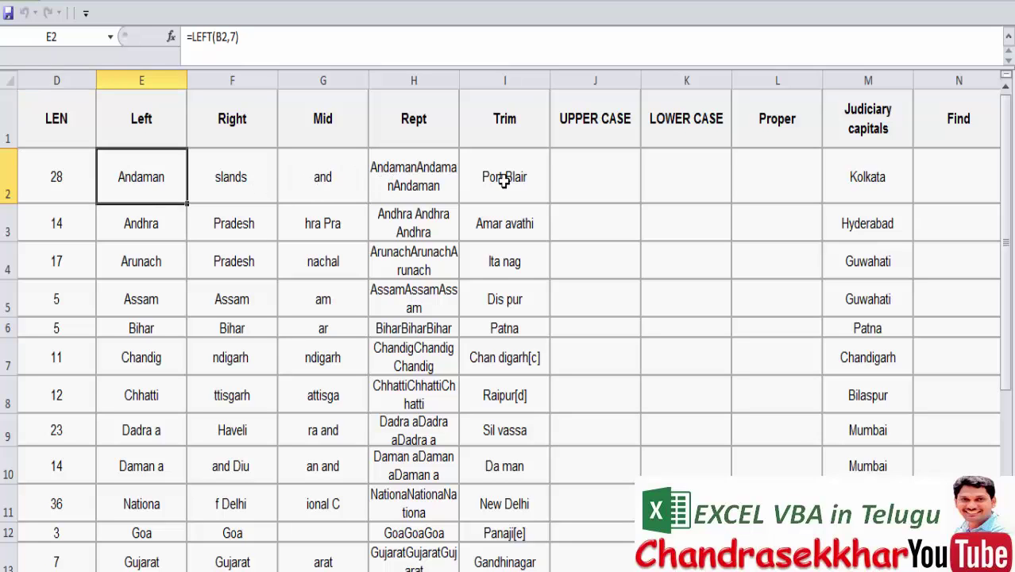
click(603, 192)
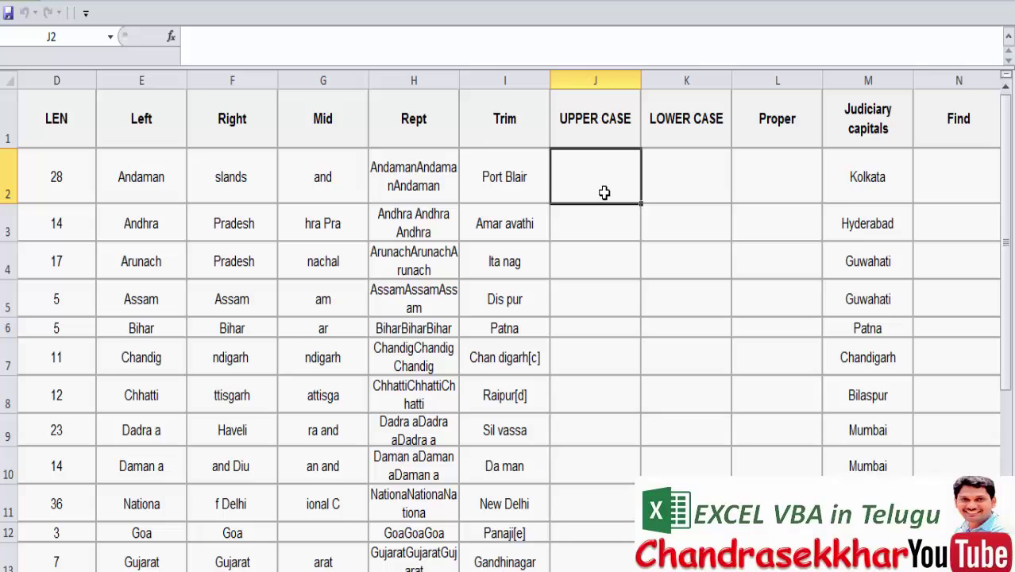
text(=)
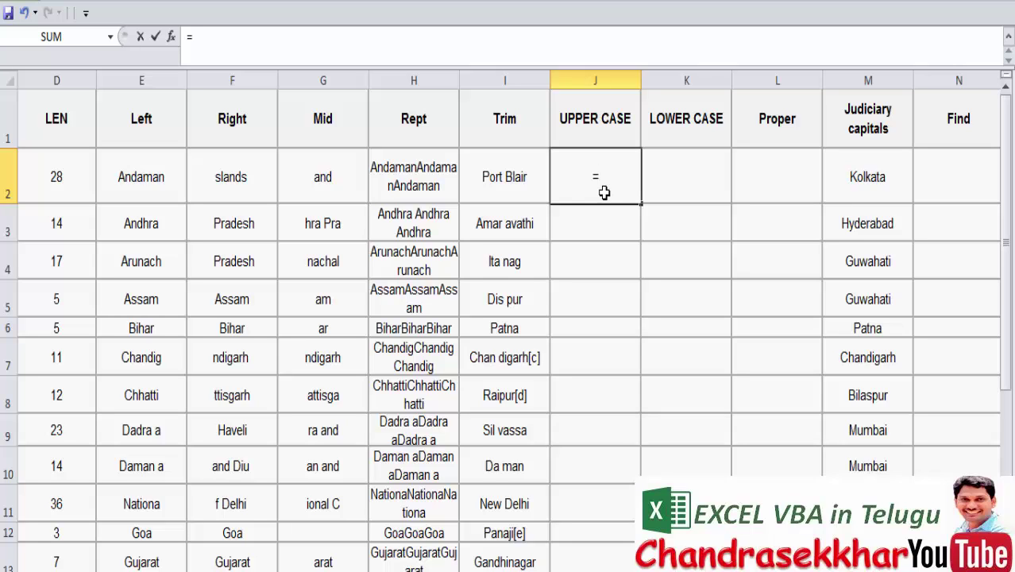
text(u)
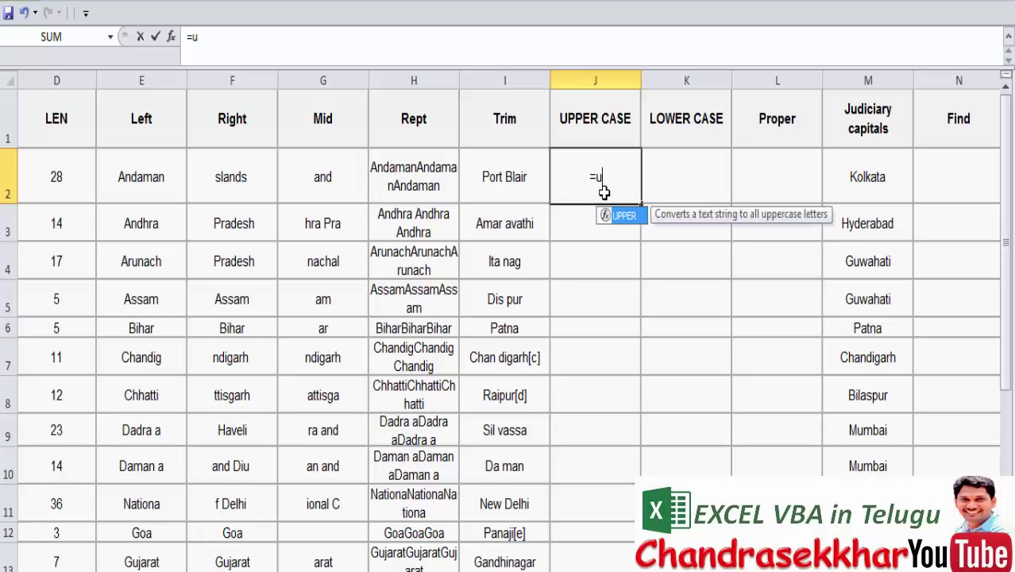
key(Tab)
click(472, 189)
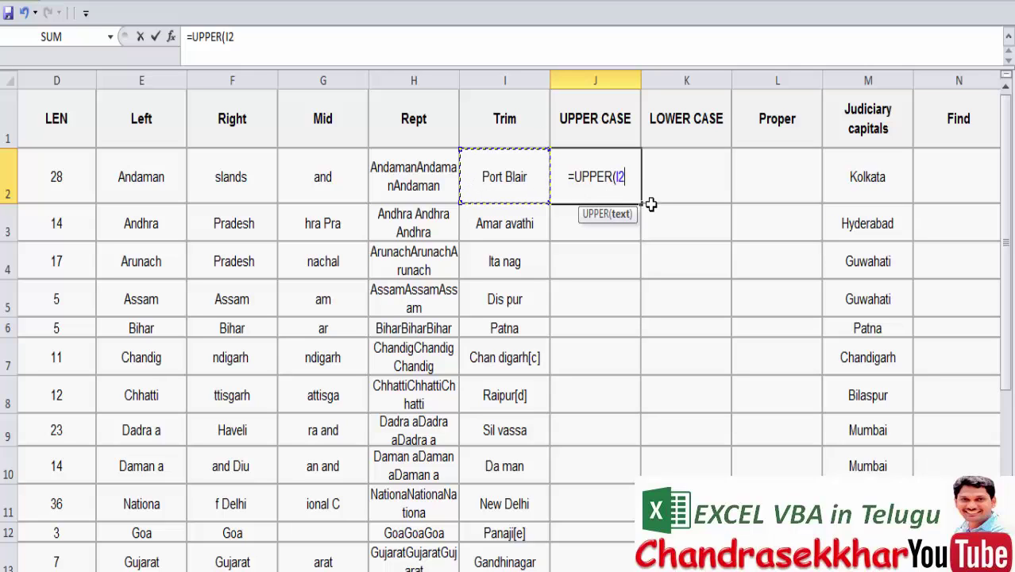
text())
key(Return)
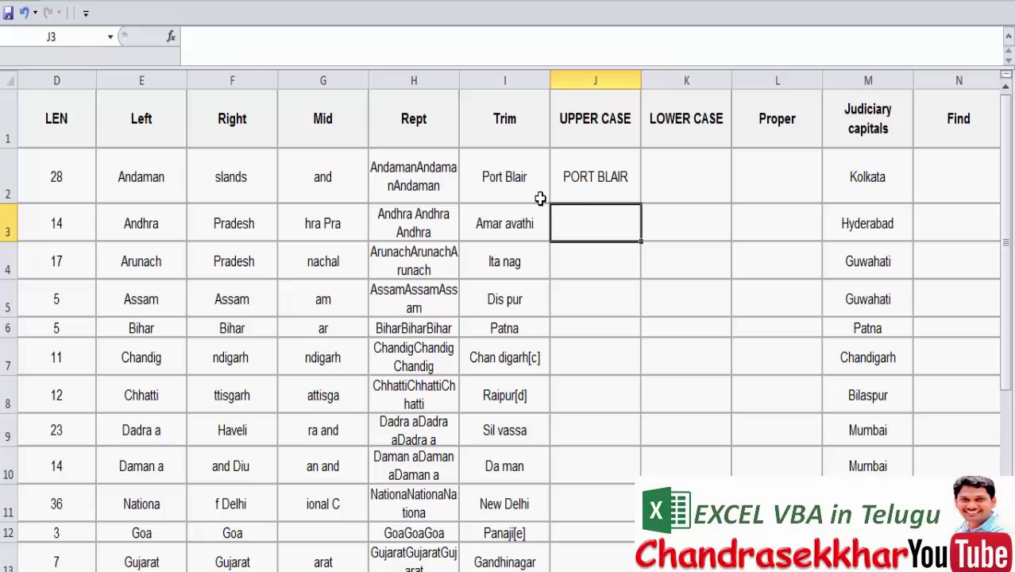
click(540, 197)
click(569, 177)
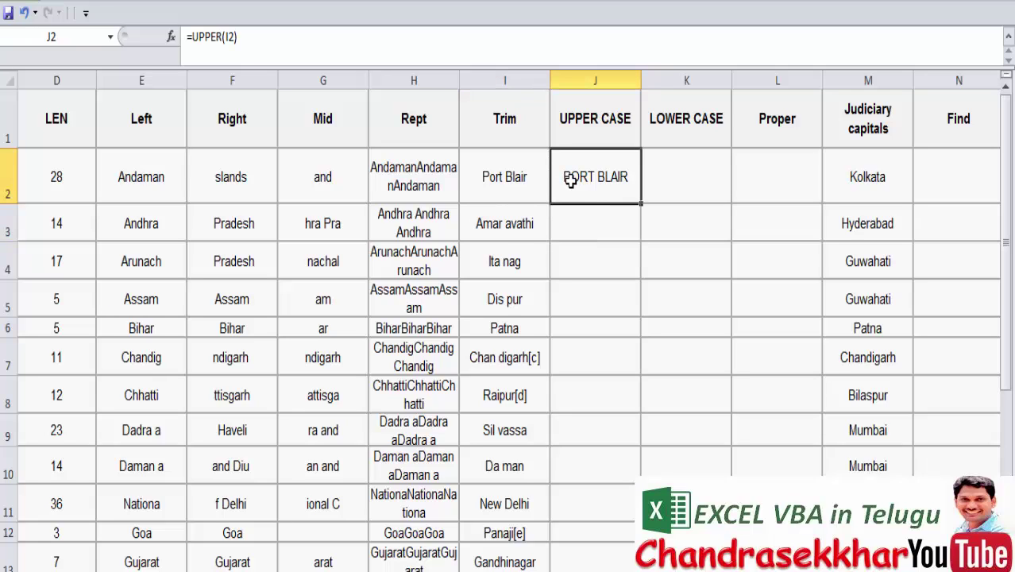
- Enter =UPPER(I3) in J3 and fill it down the UPPER CASE column
click(620, 224)
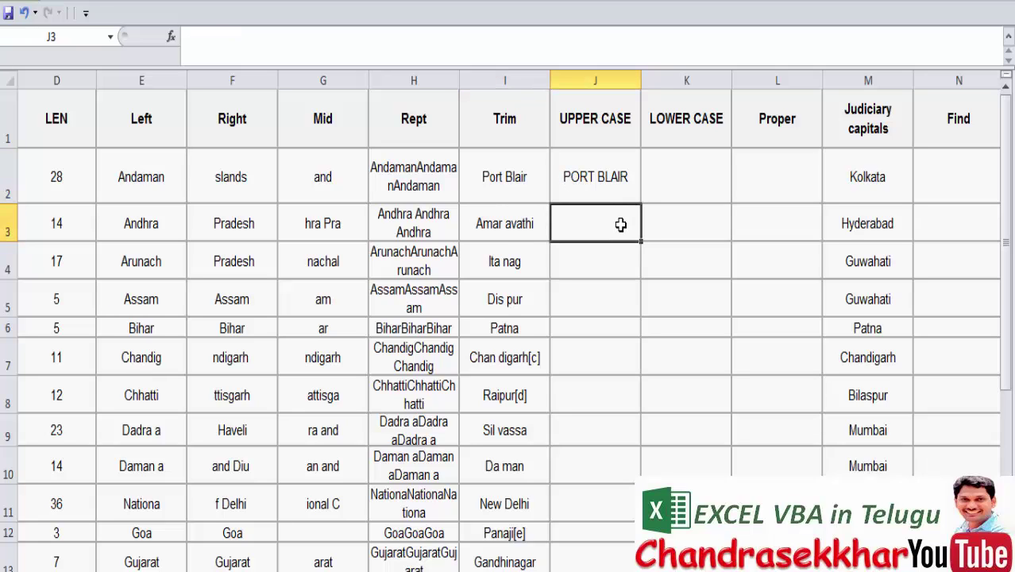
text(=up)
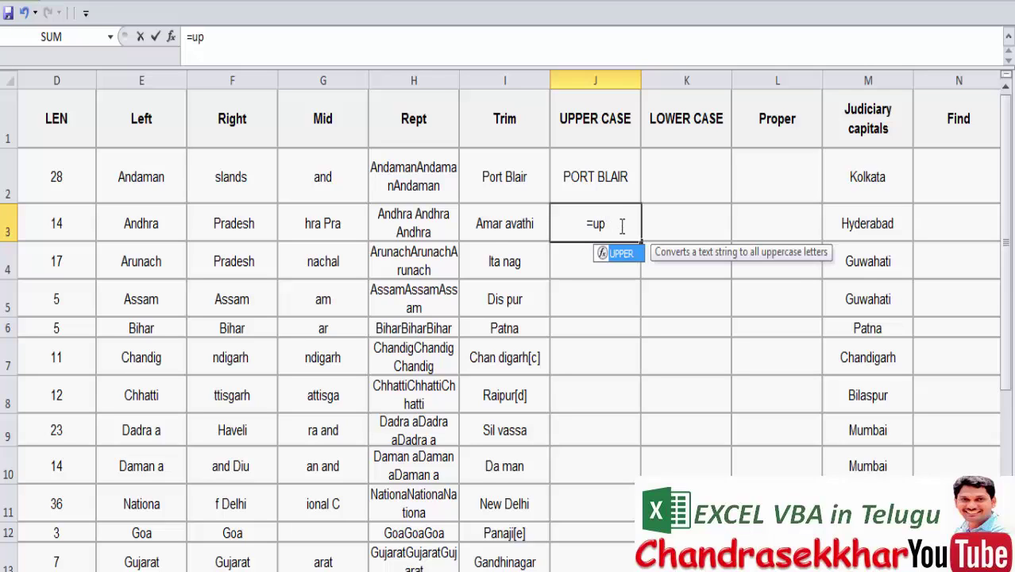
key(Tab)
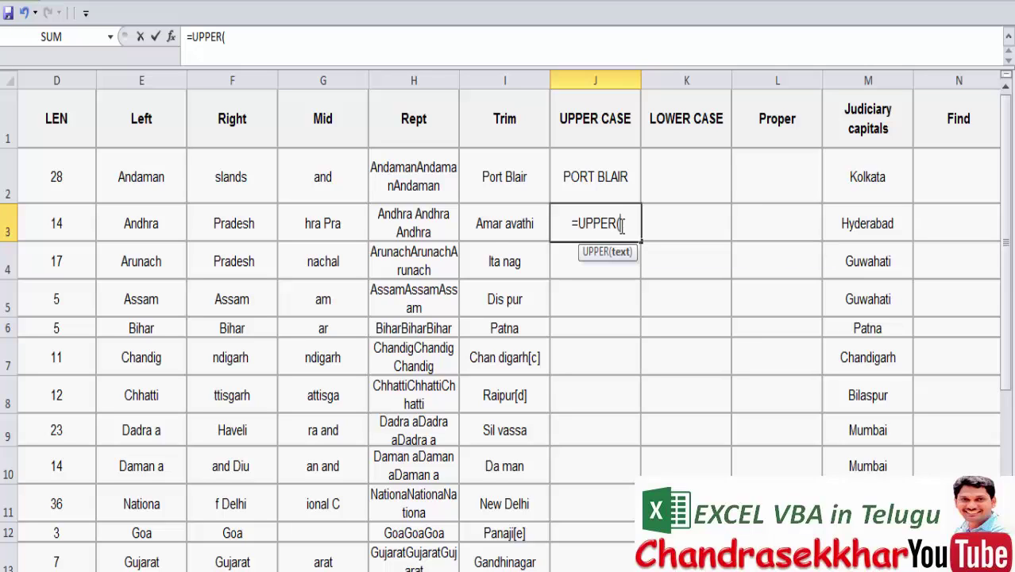
click(477, 225)
text())
key(Return)
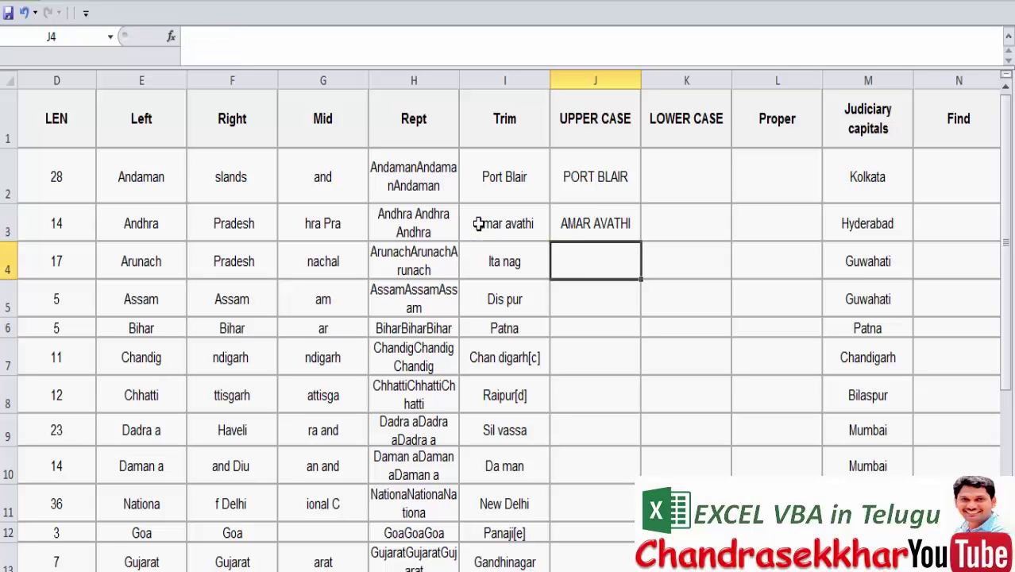
click(579, 224)
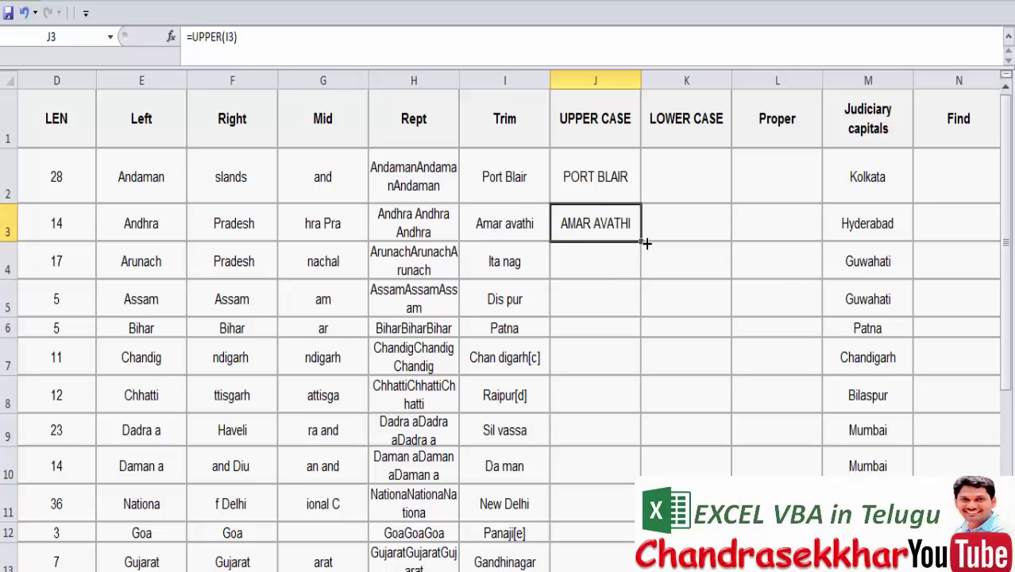
drag(640, 245, 636, 565)
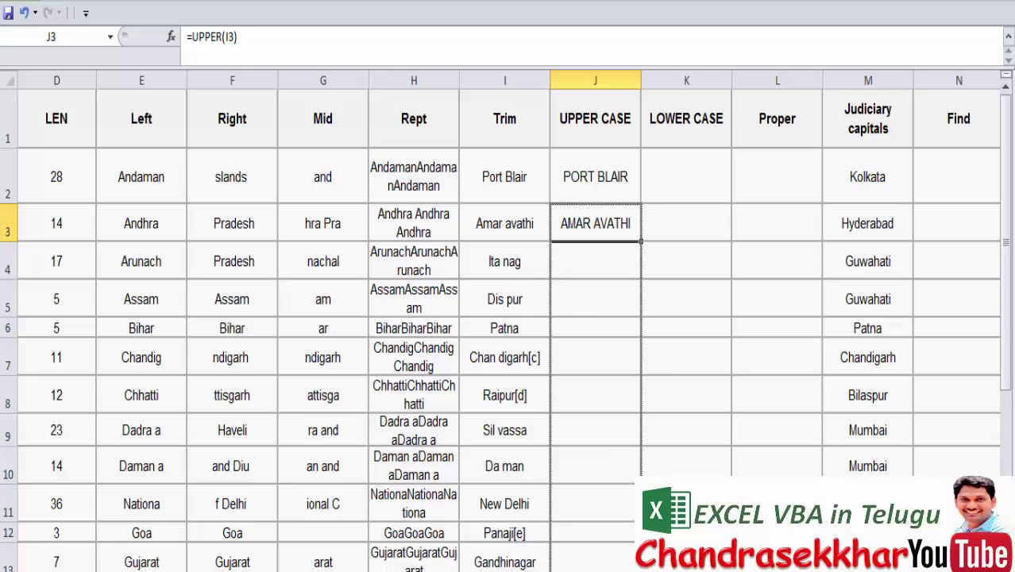
click(677, 177)
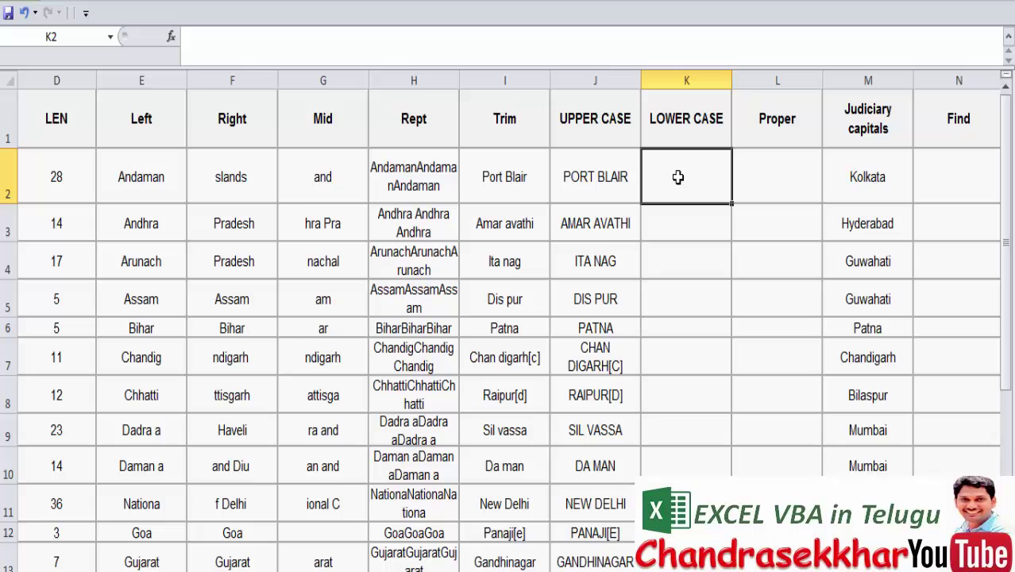
- Enter =LOWER(J2) in K2, giving port blair
text(=)
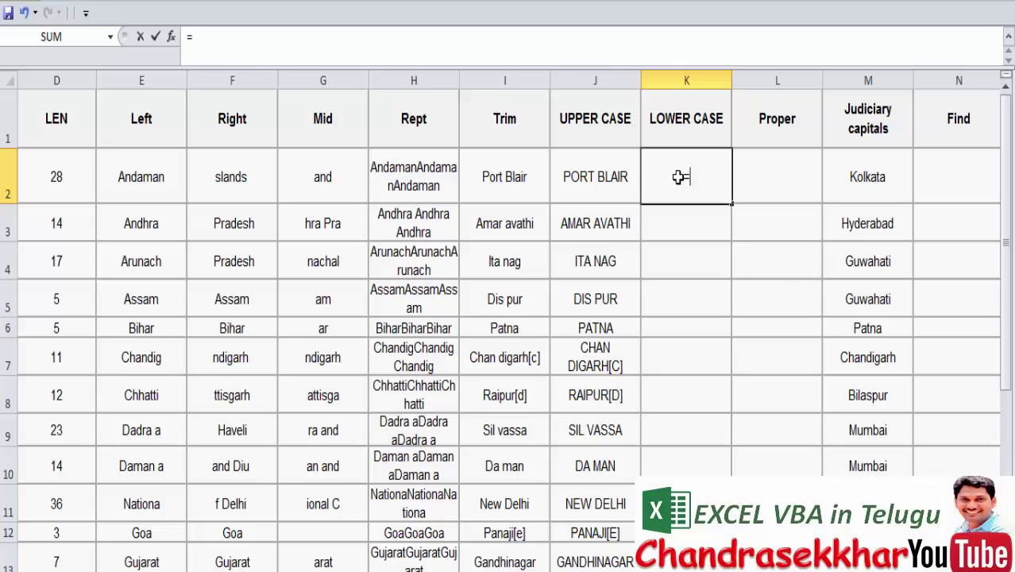
text(lo)
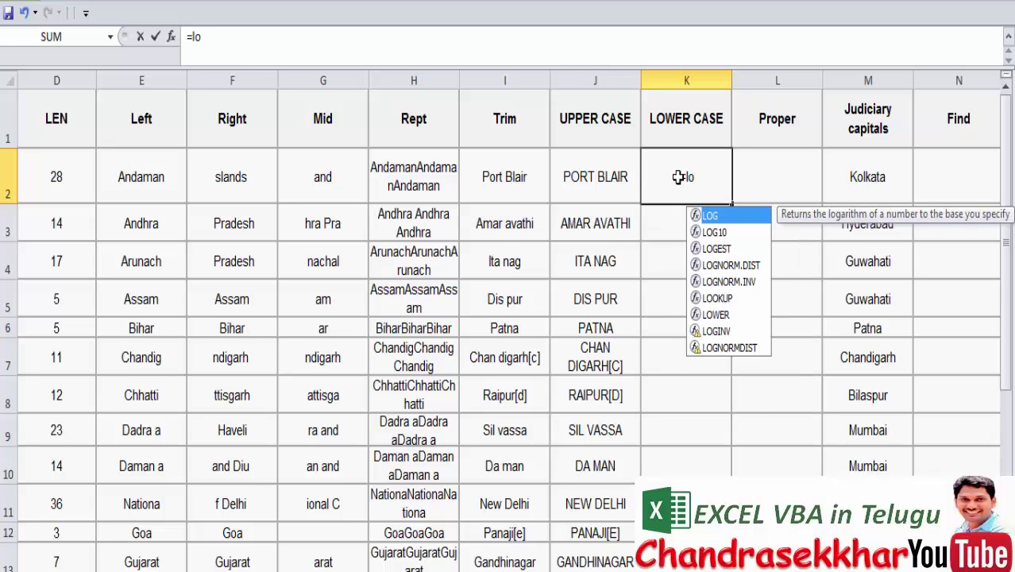
text(w)
key(Tab)
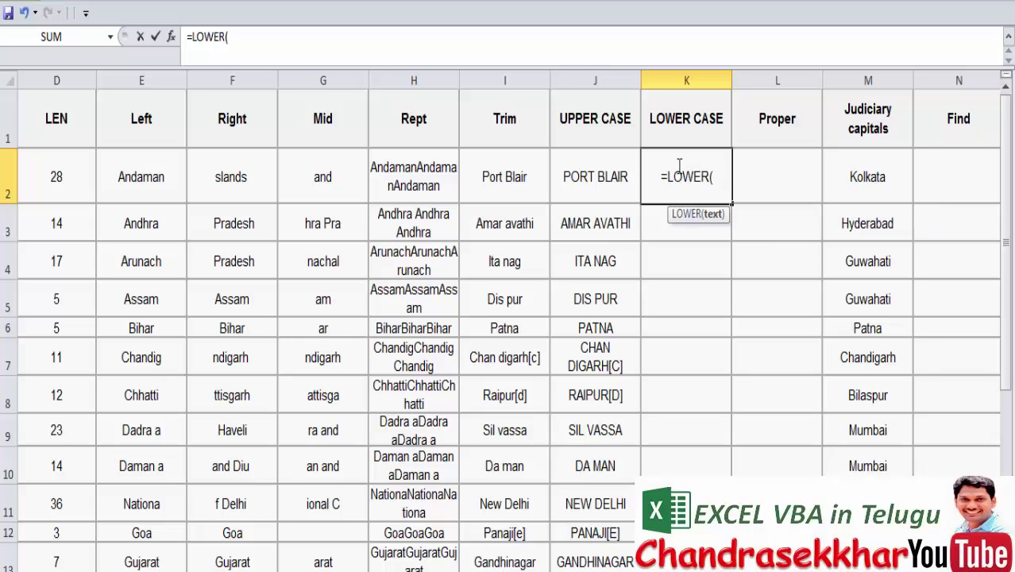
click(605, 195)
text())
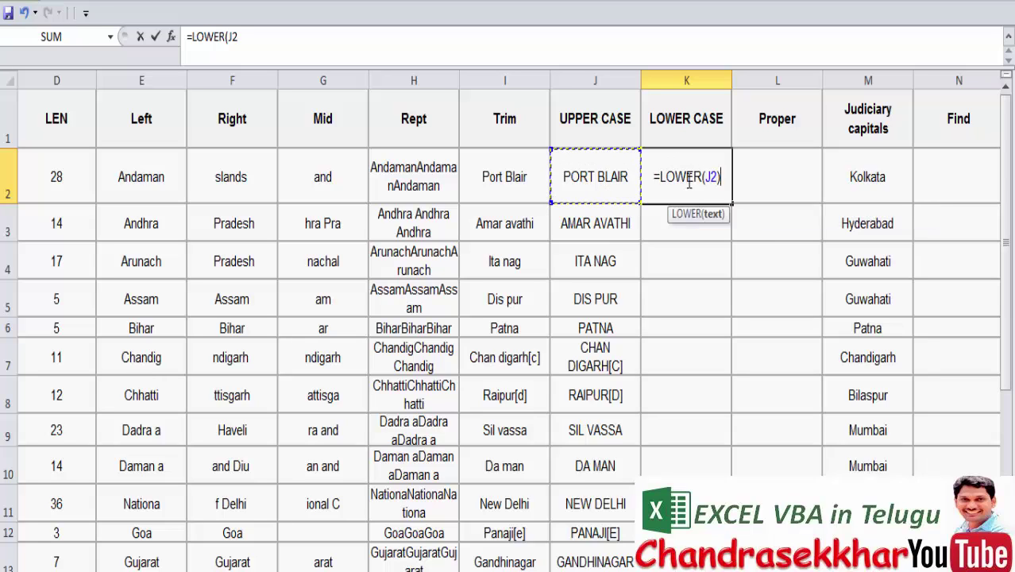
key(Return)
click(687, 180)
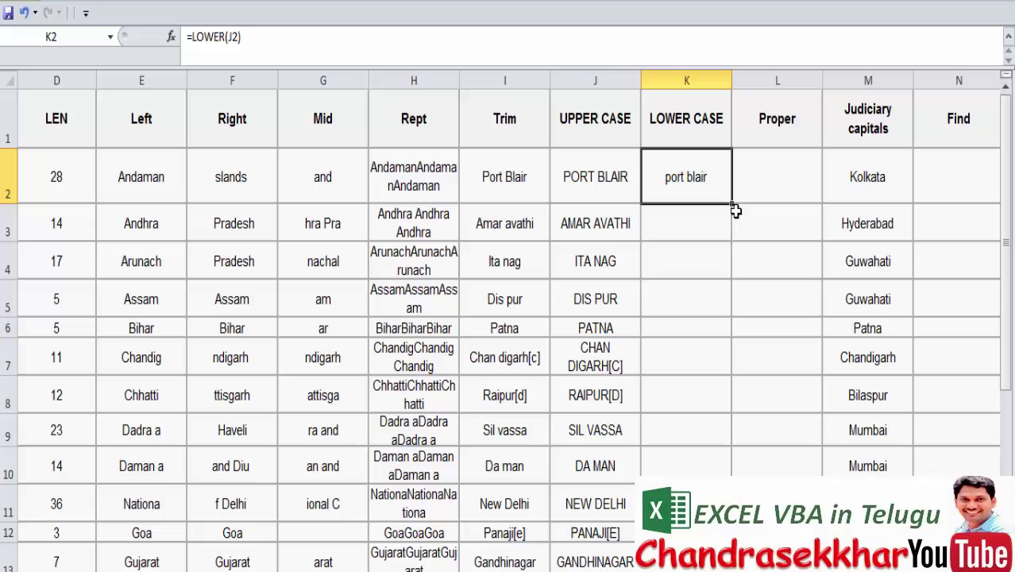
- Enter =LOWER(J3) in K3 and fill it down to K10
click(716, 215)
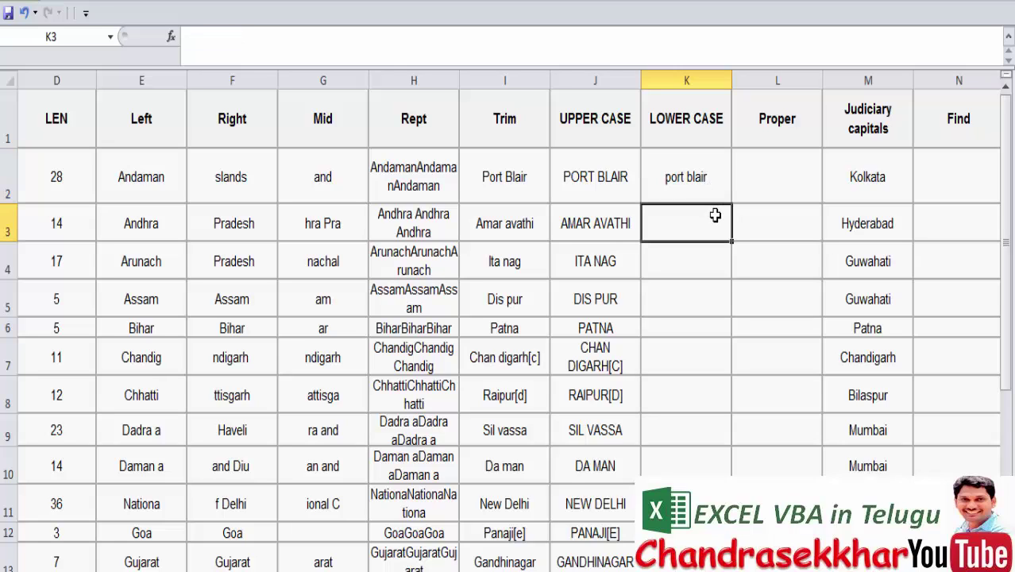
text(=lo)
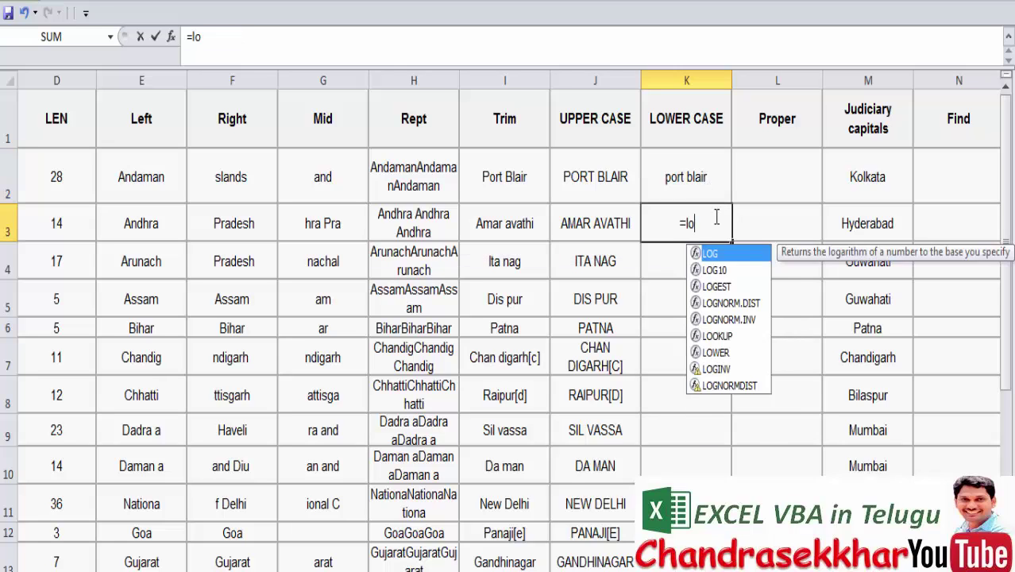
text(wer)
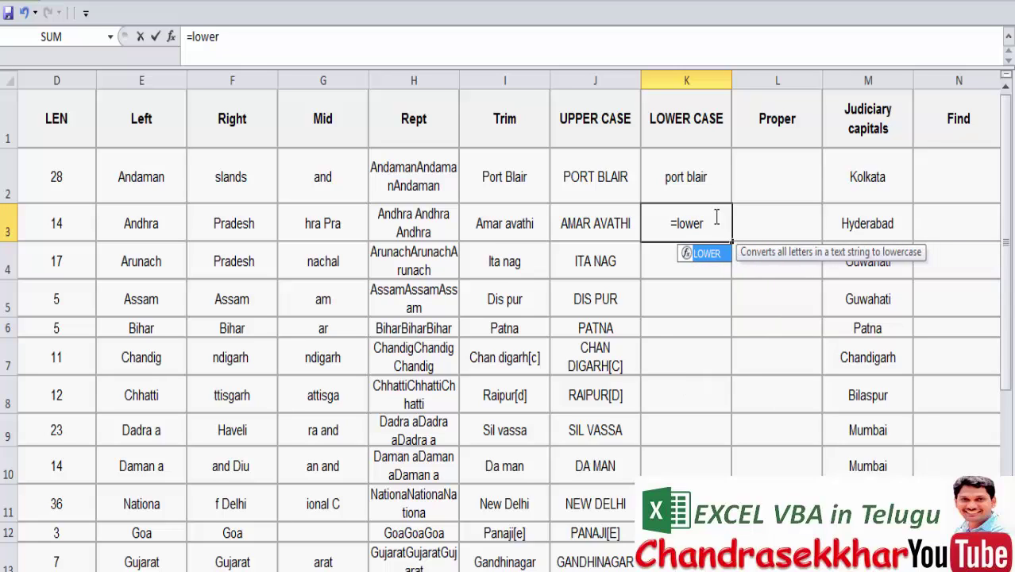
text())
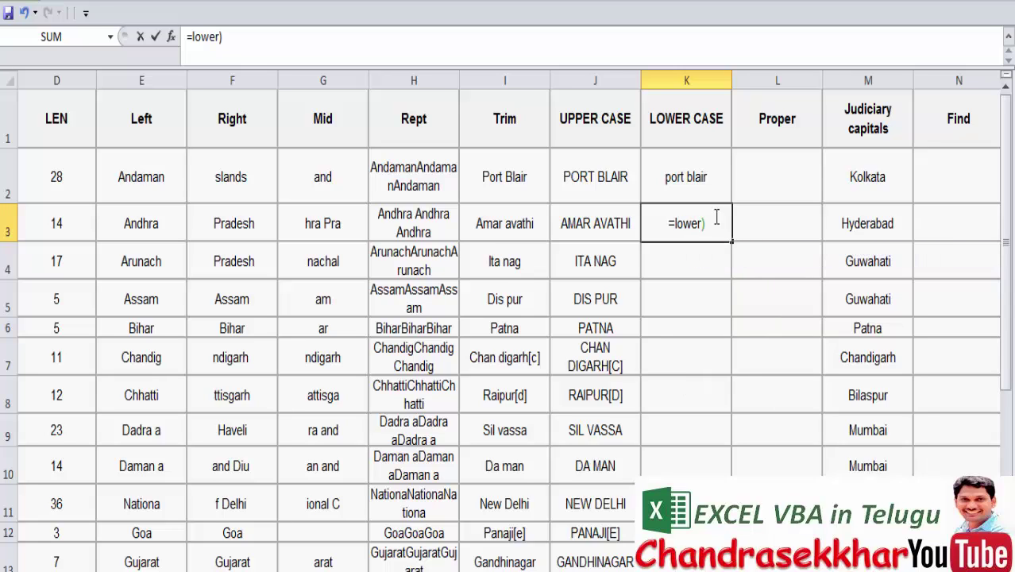
key(BackSpace)
text(()
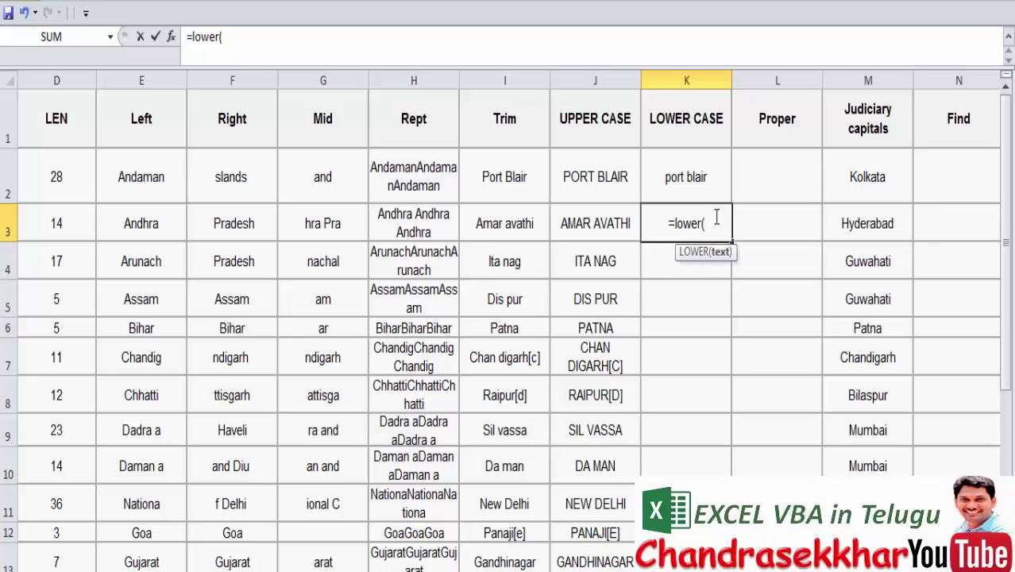
click(616, 224)
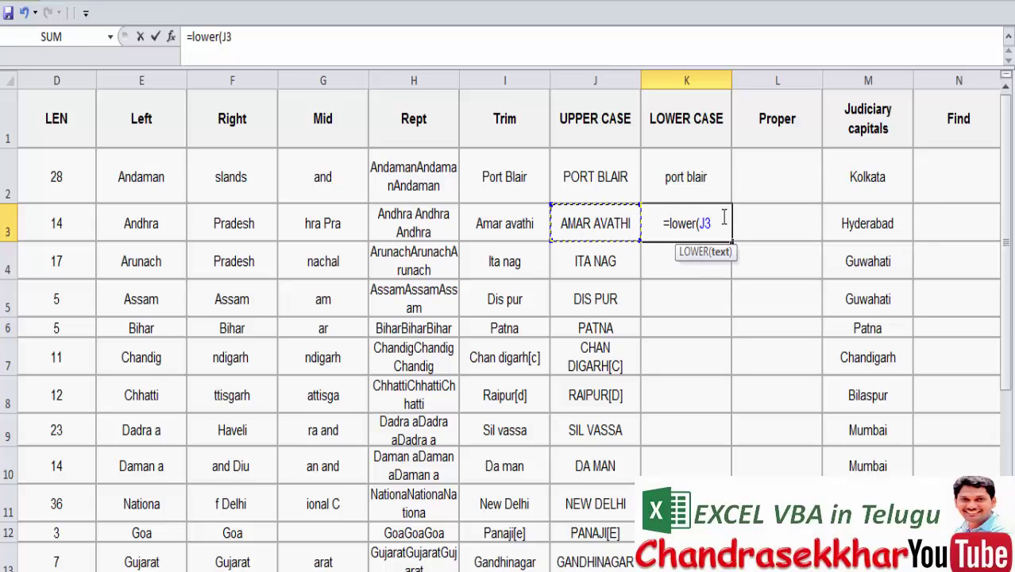
text())
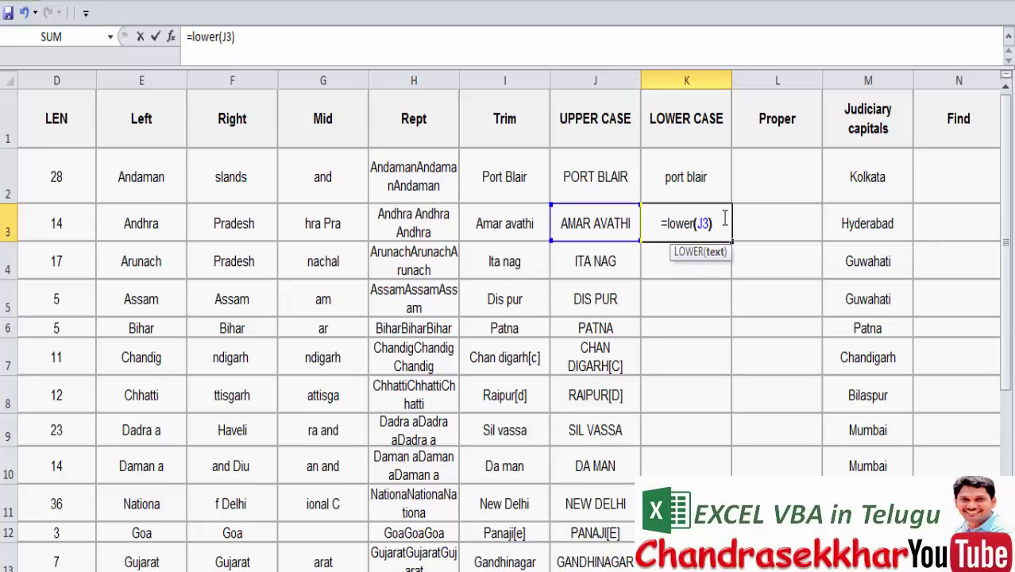
key(ctrl+Return)
drag(732, 240, 715, 473)
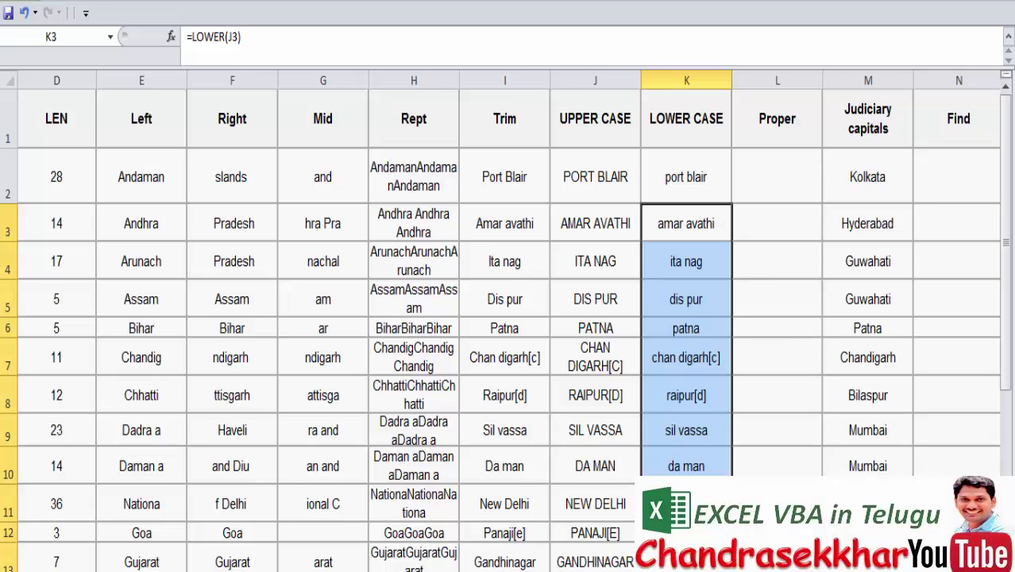
- Enter =PROPER(K2) in L2, giving Port Blair
click(767, 162)
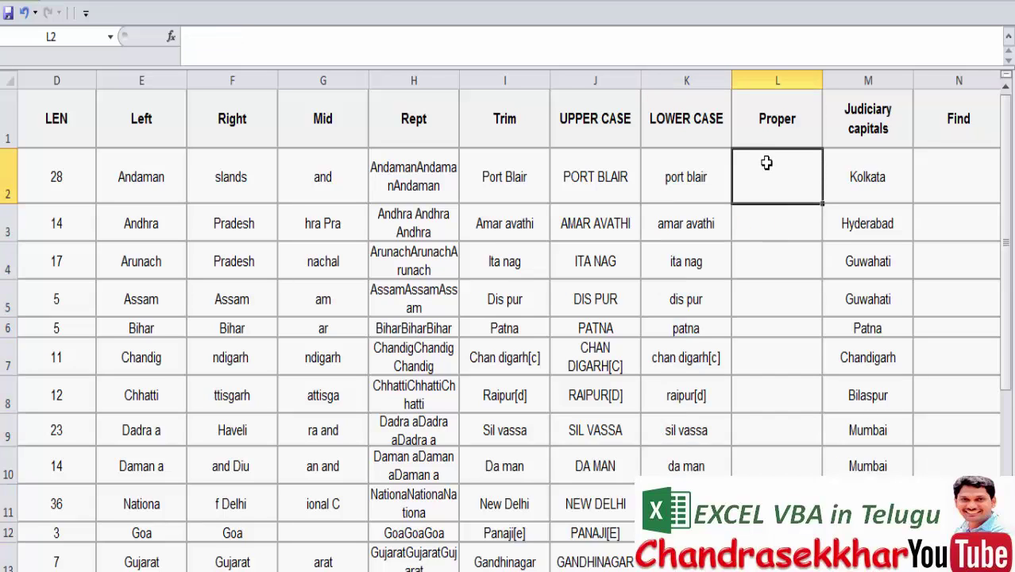
text(=)
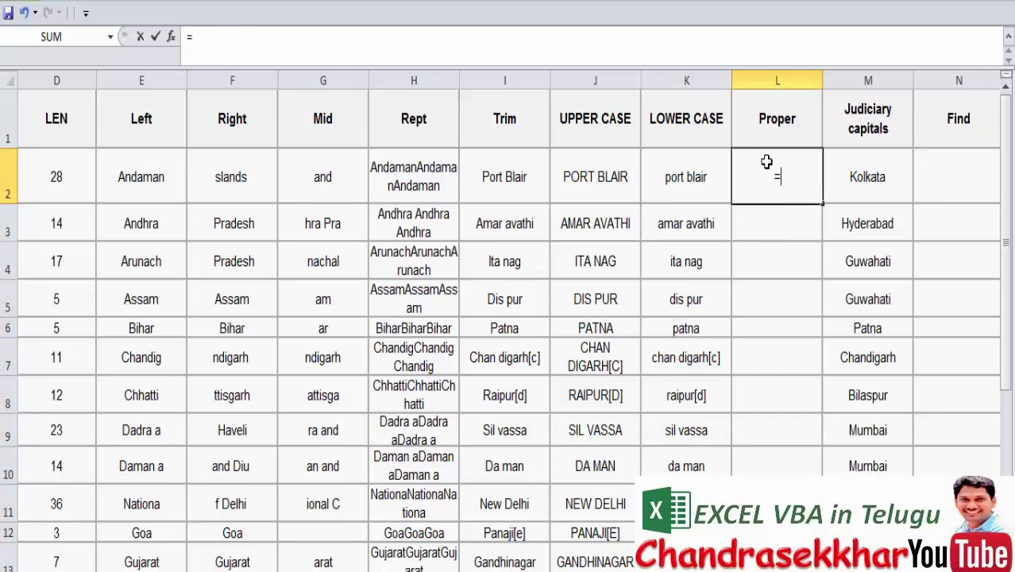
text(p)
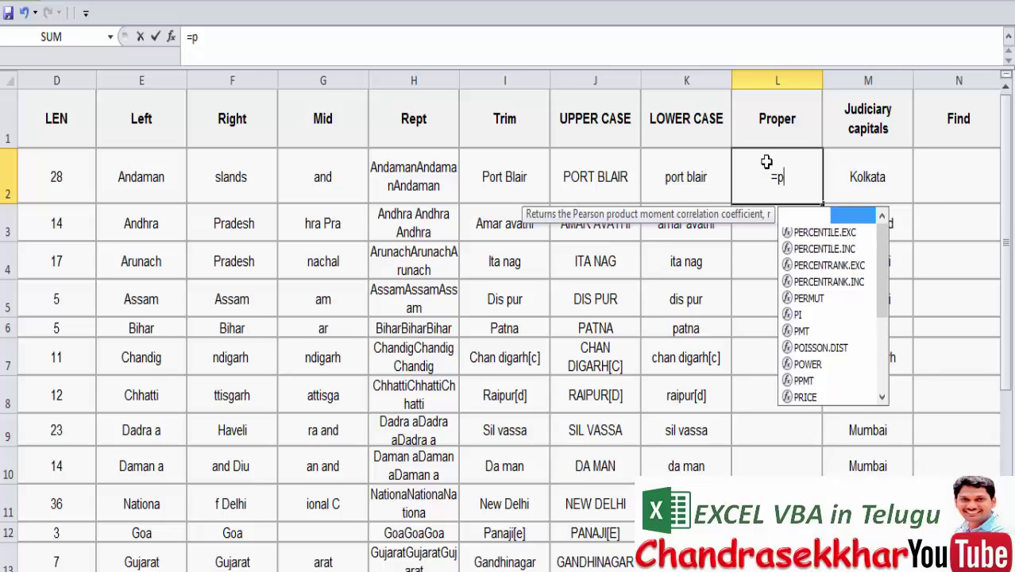
text(r)
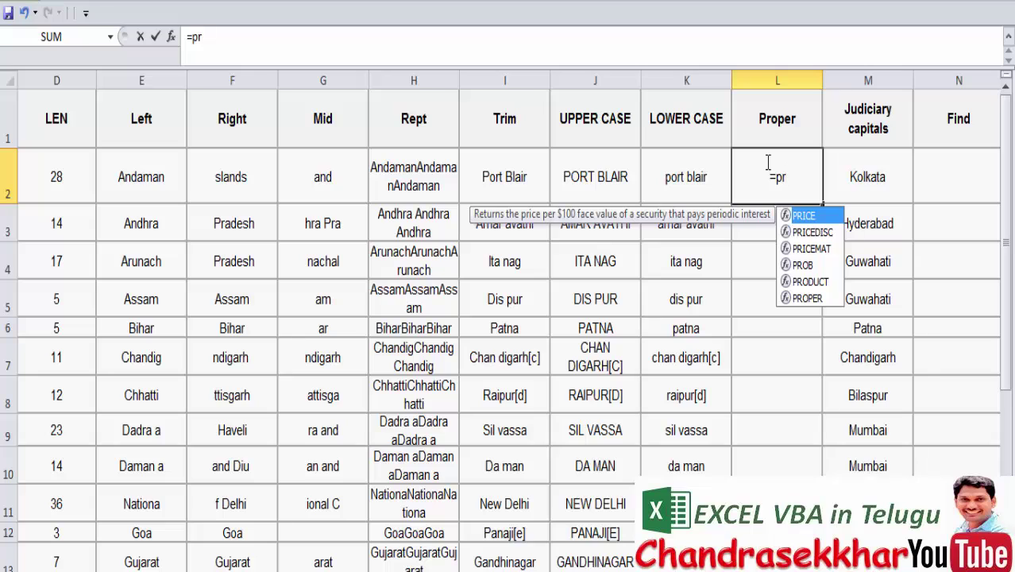
text(op)
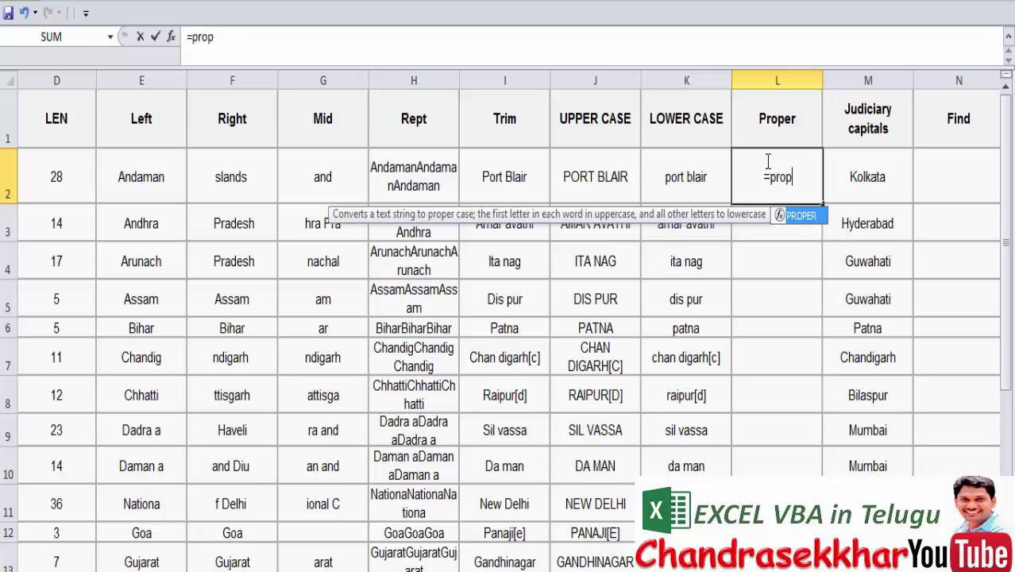
key(Tab)
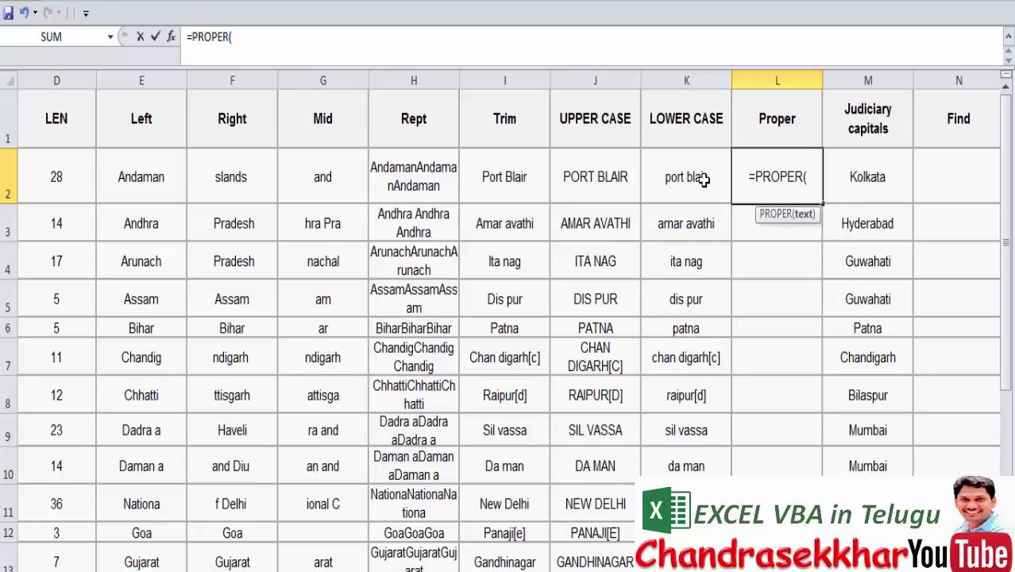
click(704, 180)
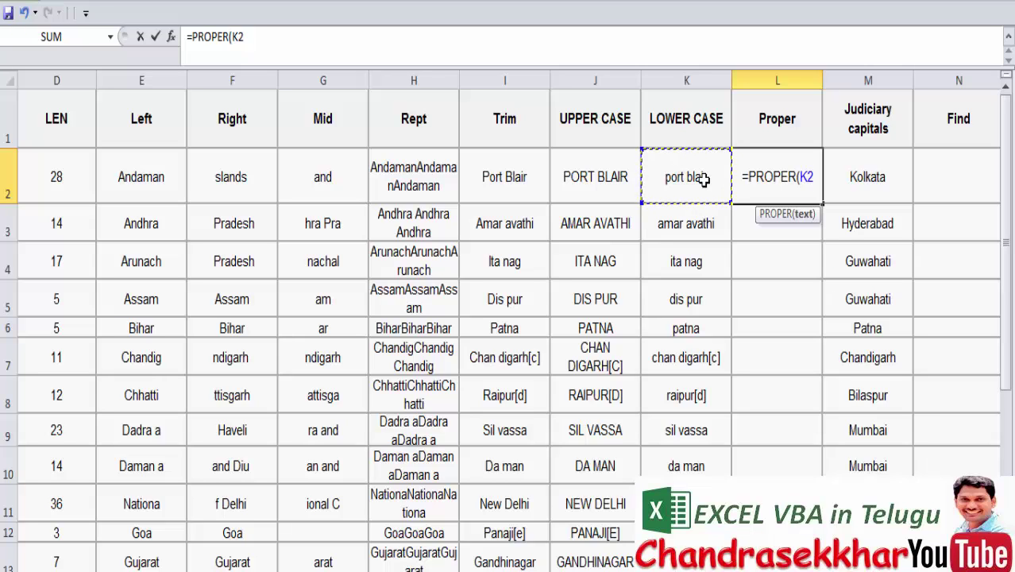
text())
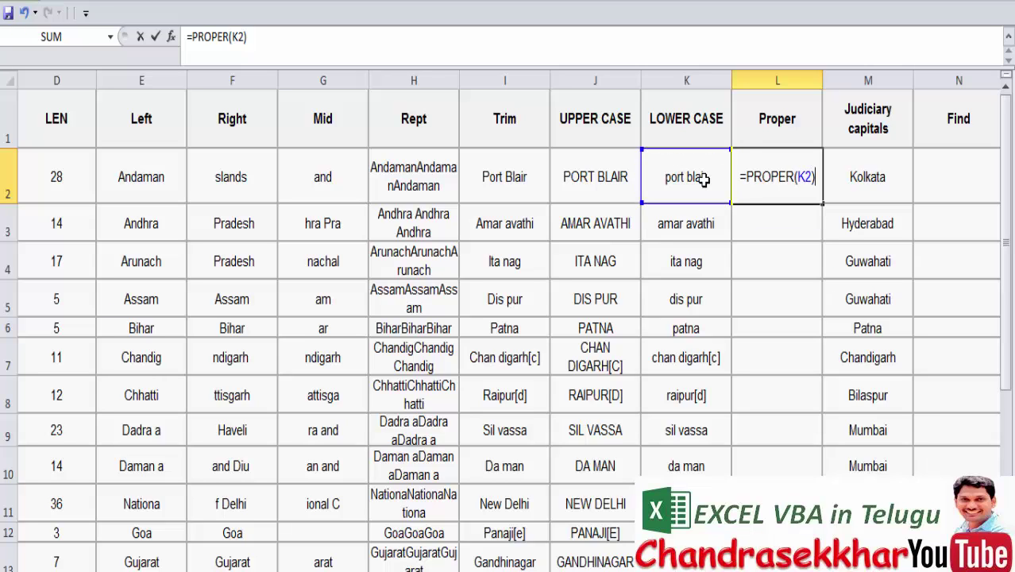
key(Return)
click(795, 178)
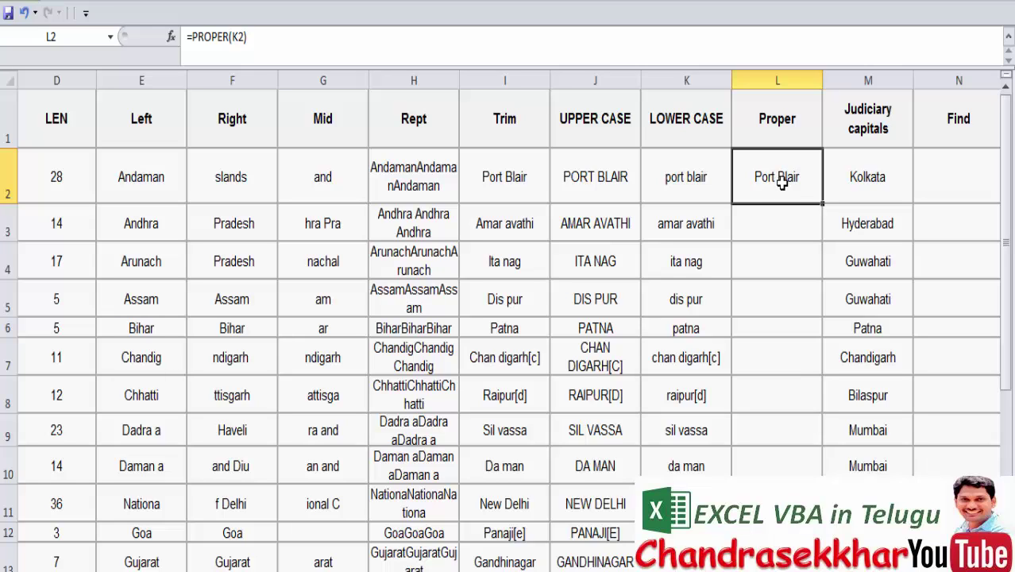
- Enter =PROPER(K3) in L3 and fill it down the Proper column
click(796, 237)
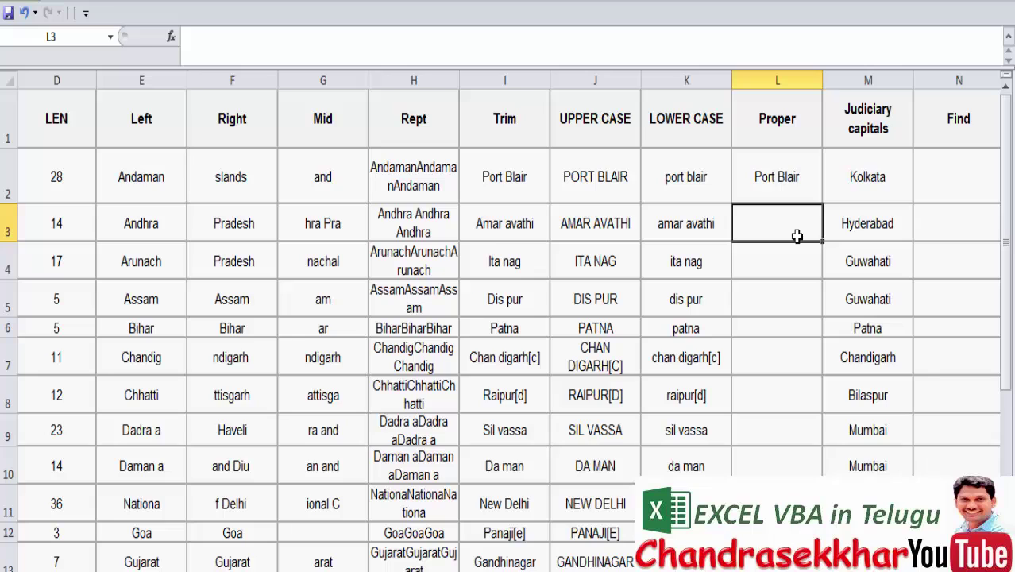
text(=)
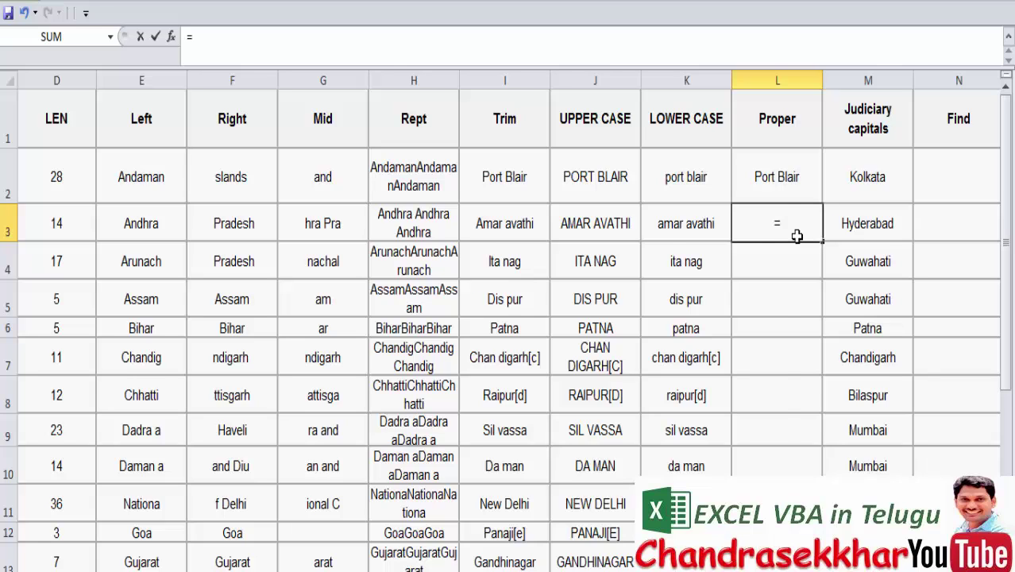
text(pro)
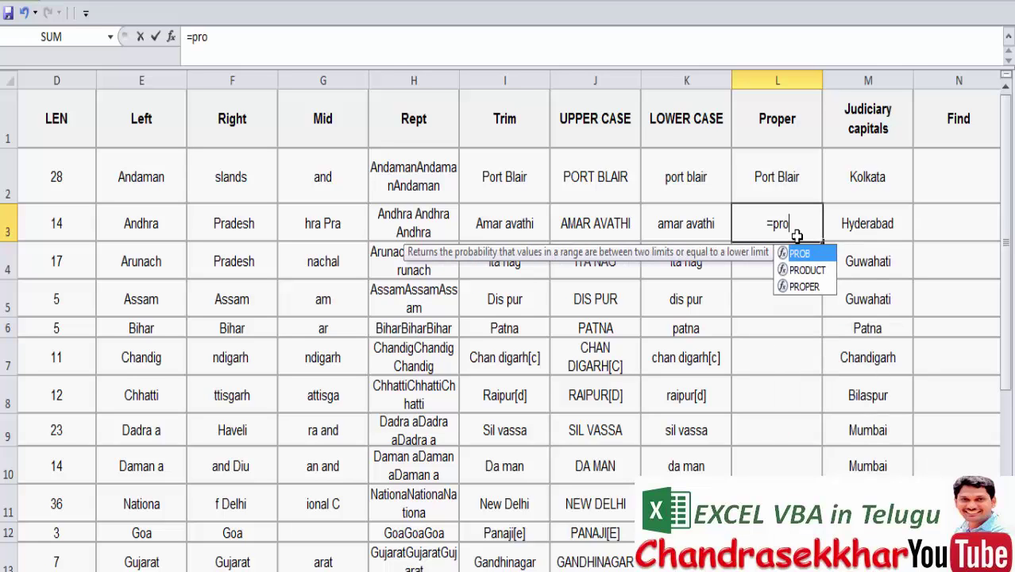
text(per)
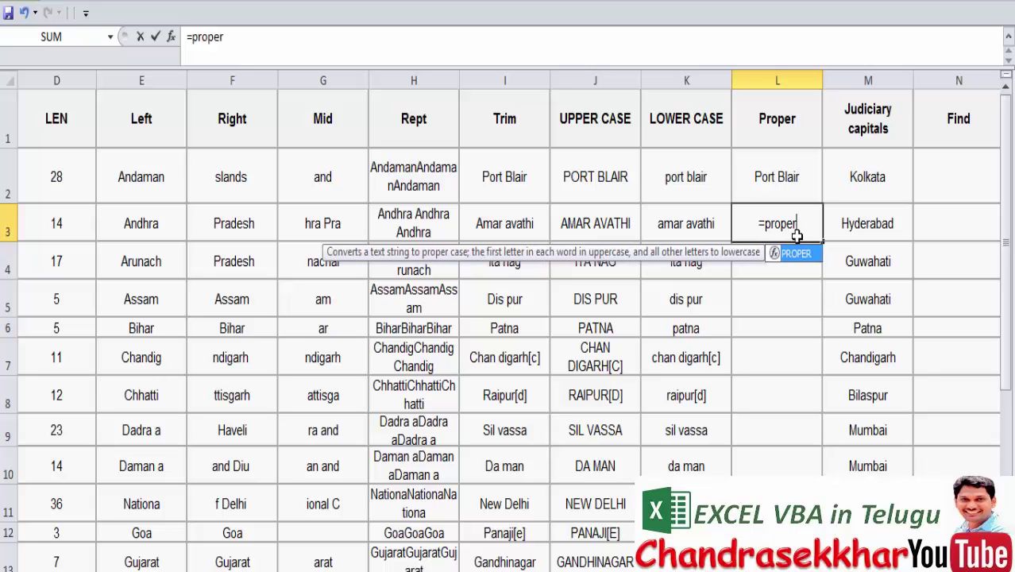
text(()
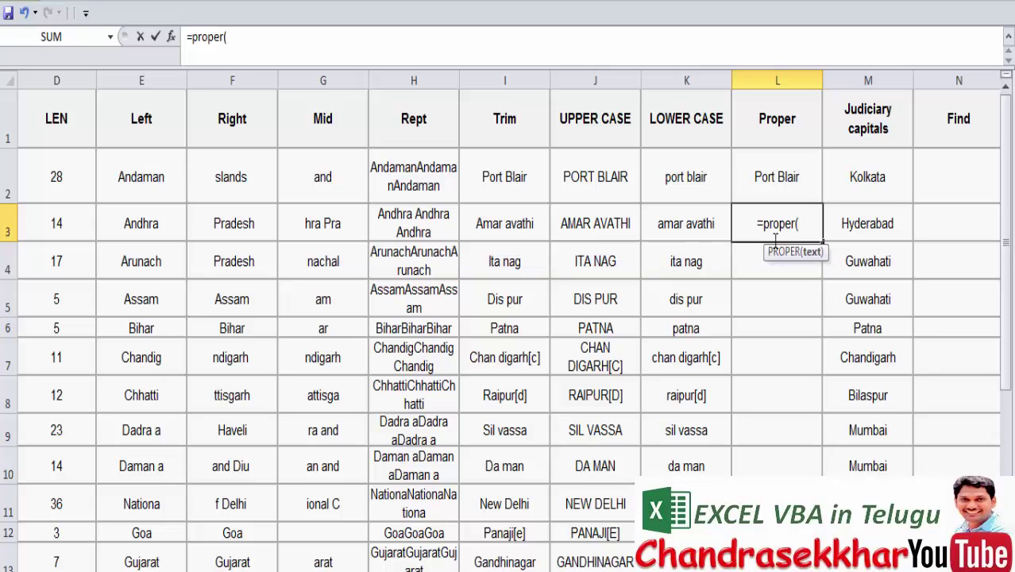
click(703, 230)
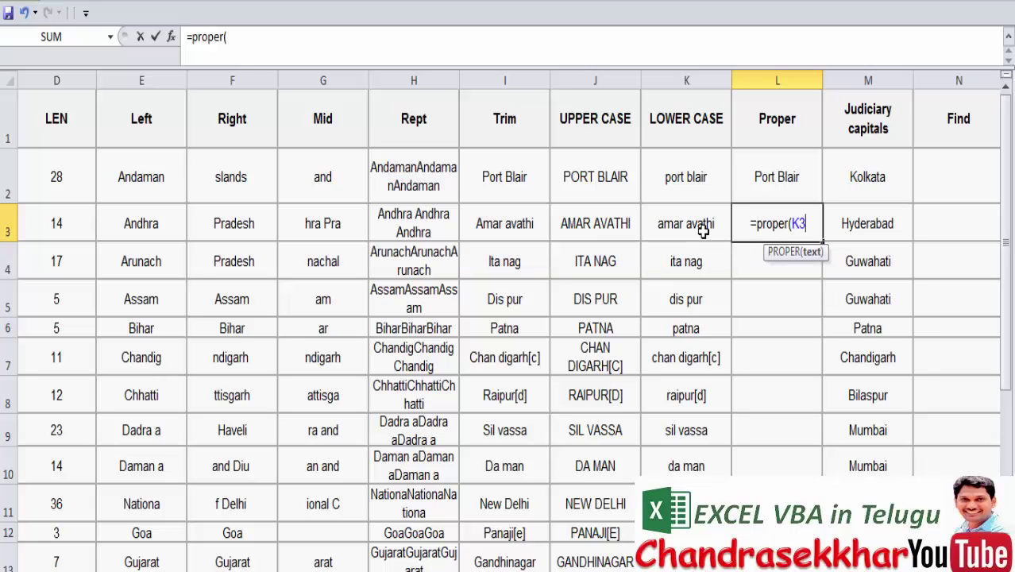
text())
key(Return)
click(813, 226)
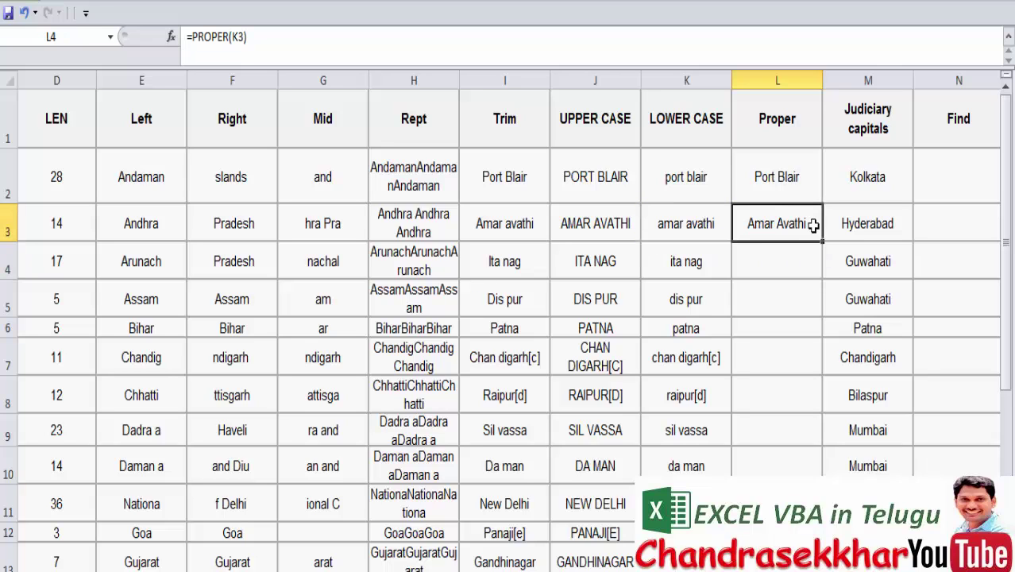
mouse_move(823, 241)
mouse_down()
mouse_move(823, 475)
mouse_move(811, 402)
mouse_up()
scroll(779, 342, up, 1)
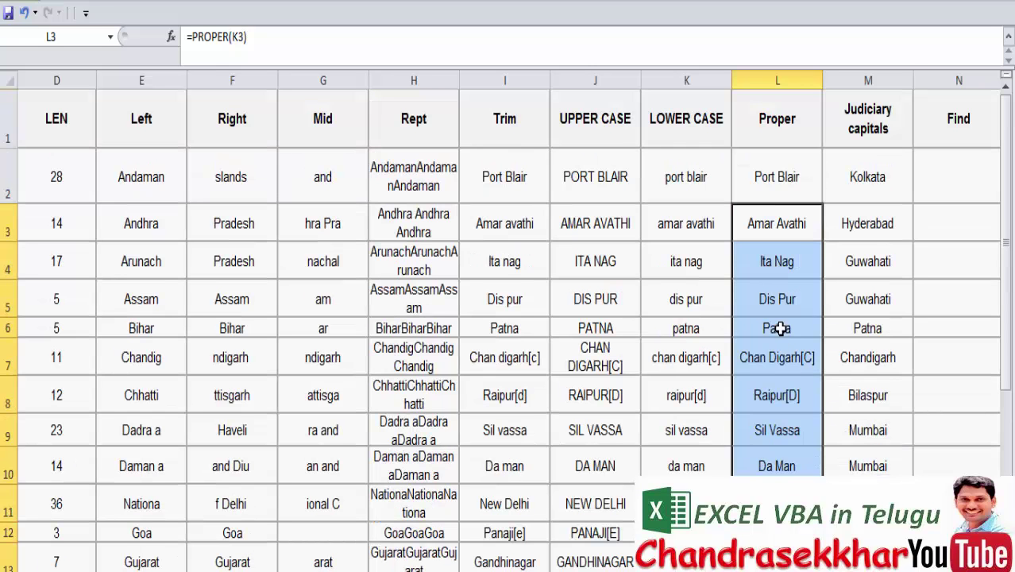
click(750, 287)
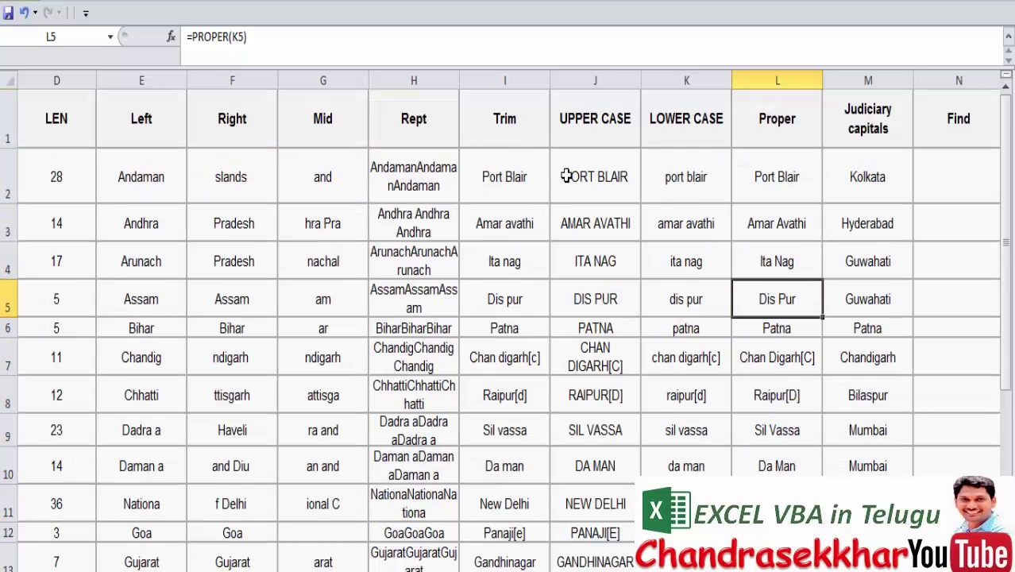
- Review the TRIM, UPPER, LOWER and PROPER formulas in row 2
click(535, 177)
click(588, 182)
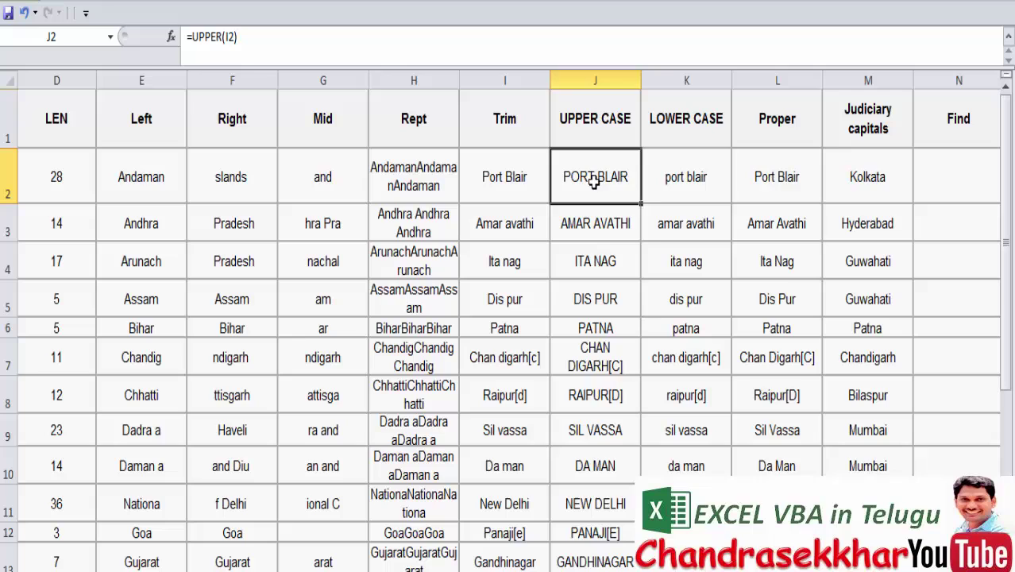
click(683, 185)
click(749, 180)
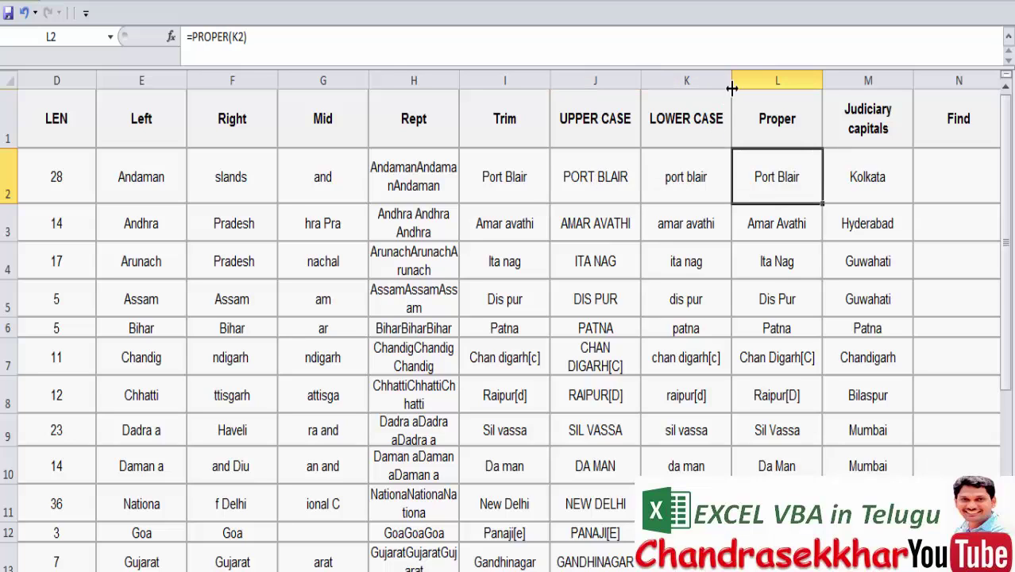
- Insert a new column before Proper with the heading Joining
click(754, 77)
right_click(754, 76)
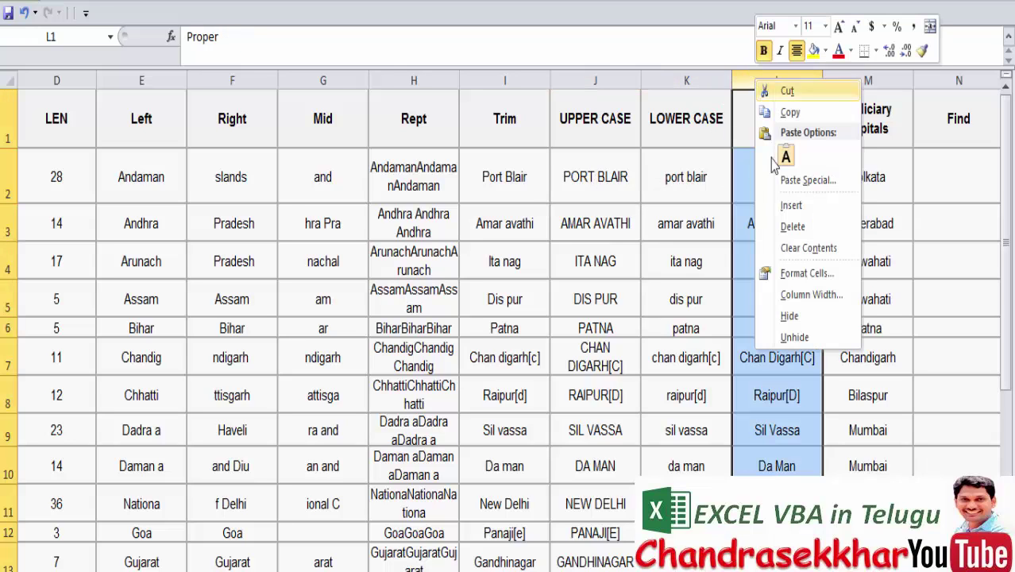
click(775, 205)
click(744, 128)
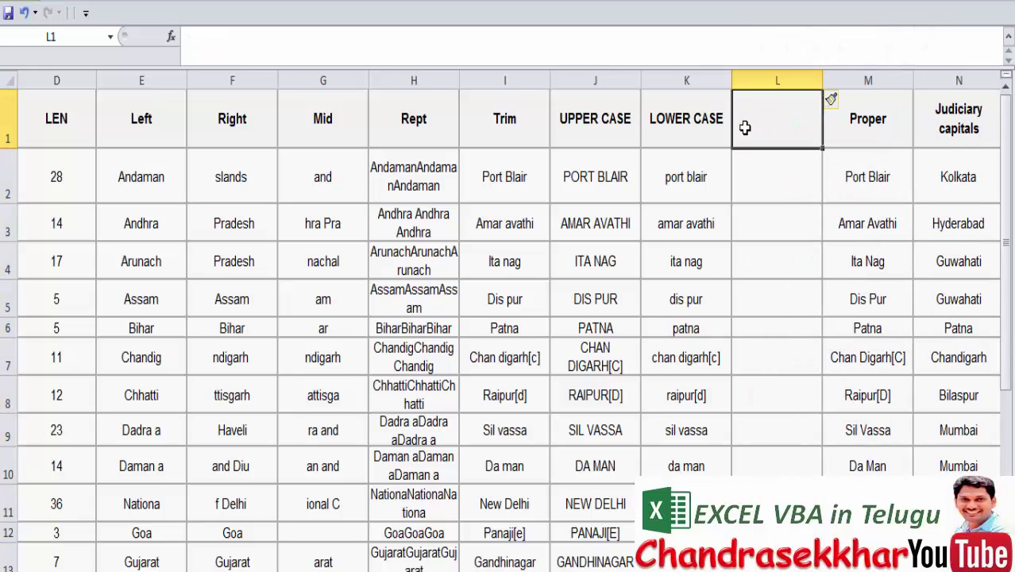
text(Jo)
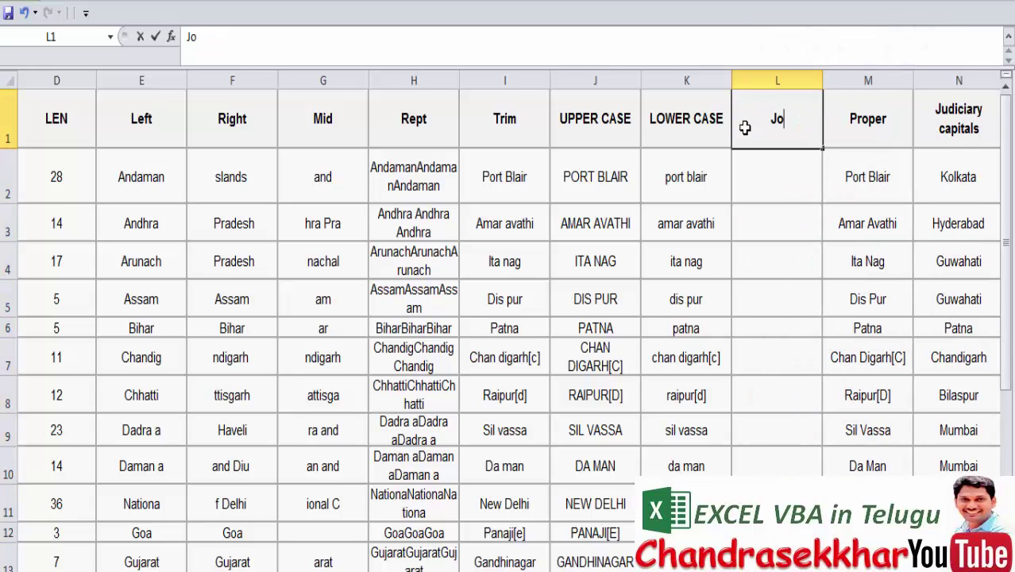
text(inin)
text(g)
key(Return)
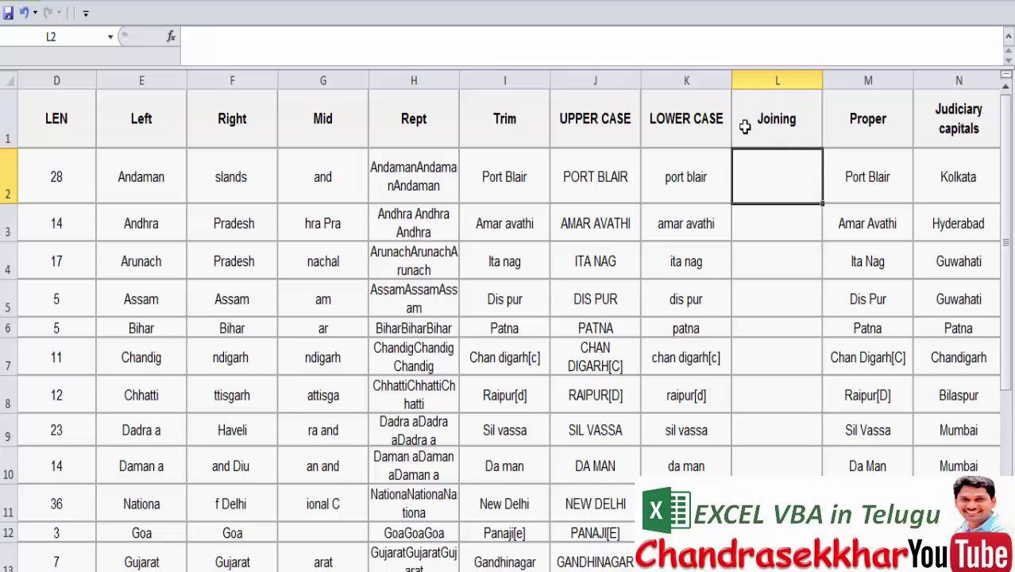
- Enter =J2&K2 in L2 to get PORT BLAIRport blair
text(=)
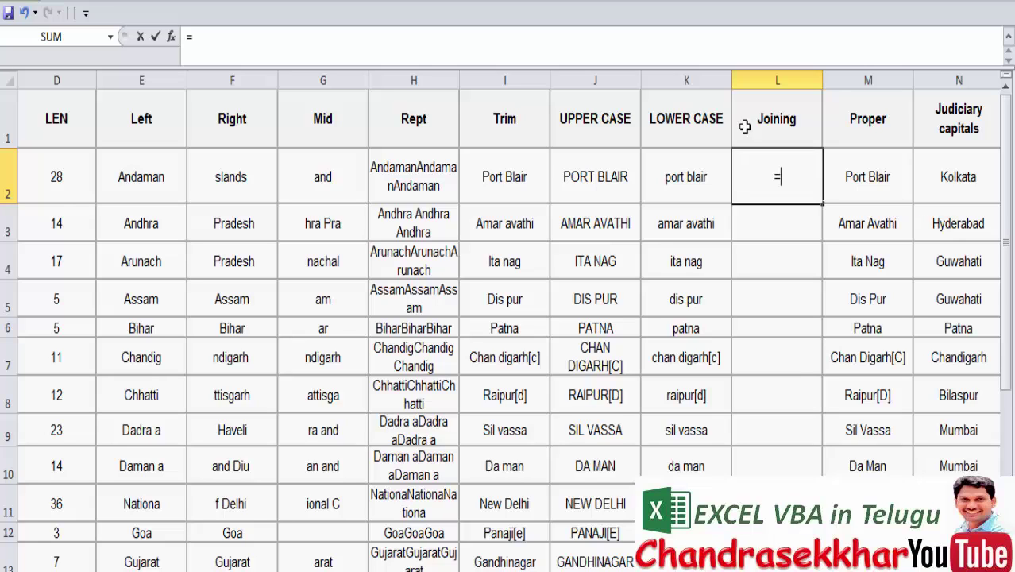
click(610, 185)
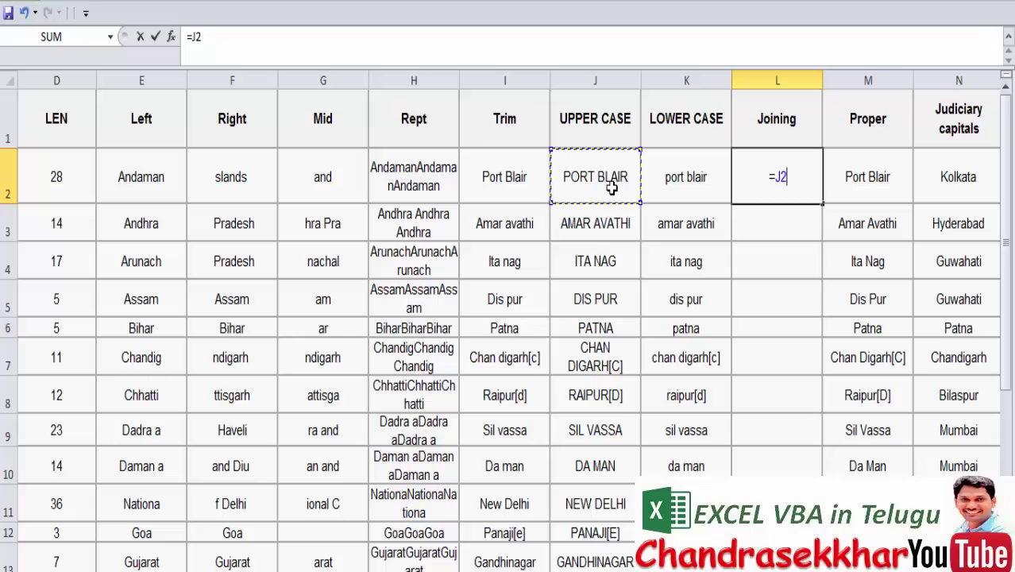
text(&)
click(686, 178)
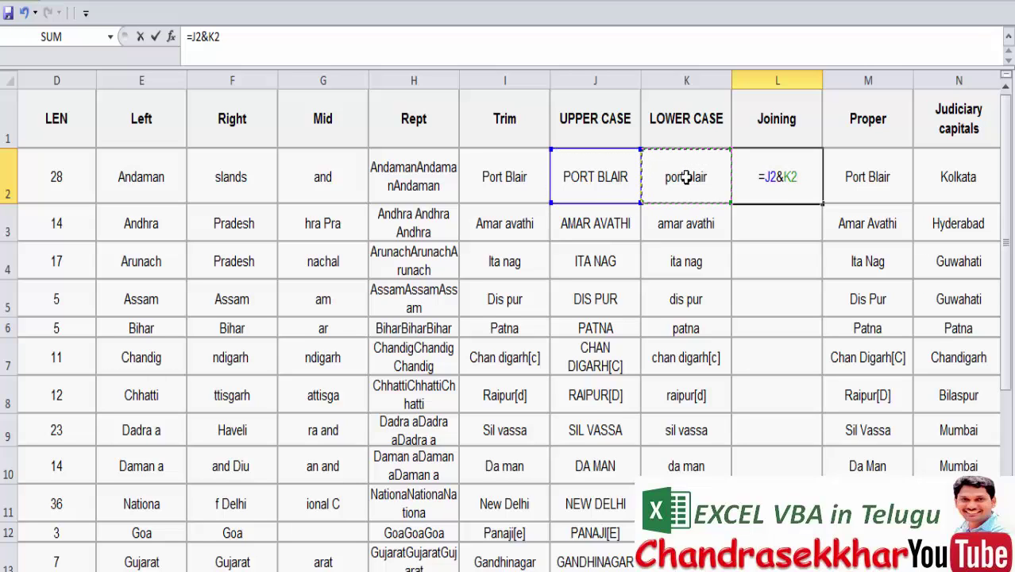
key(Return)
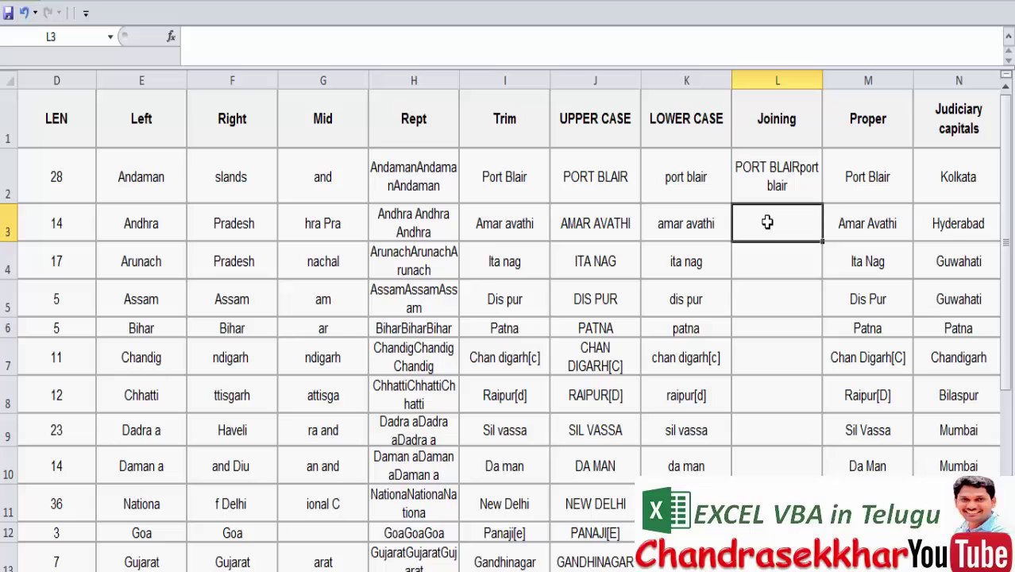
- Enter =J3&K3&I3 in L3 and autofit row 3's height to the joined text
text(=)
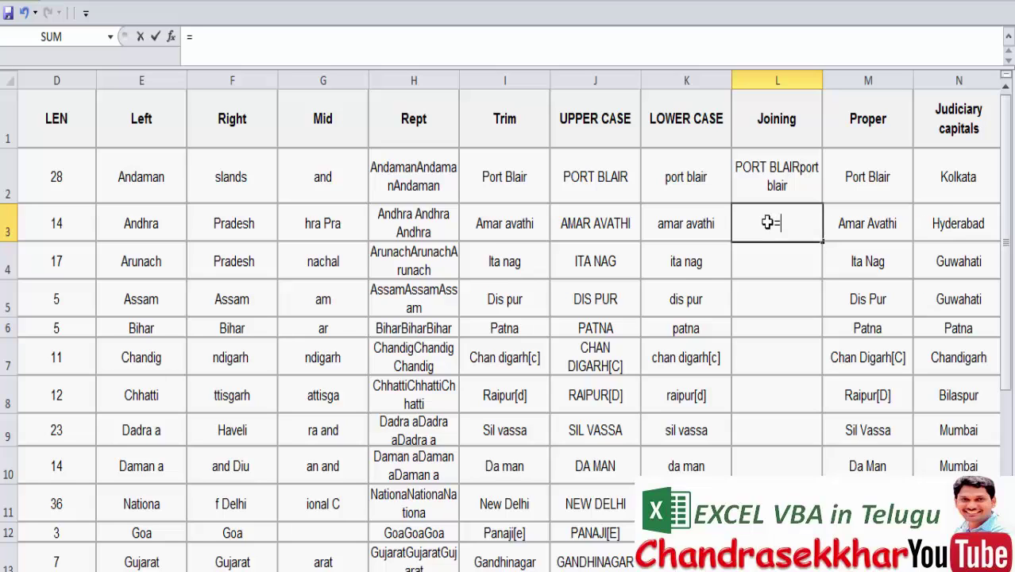
click(596, 228)
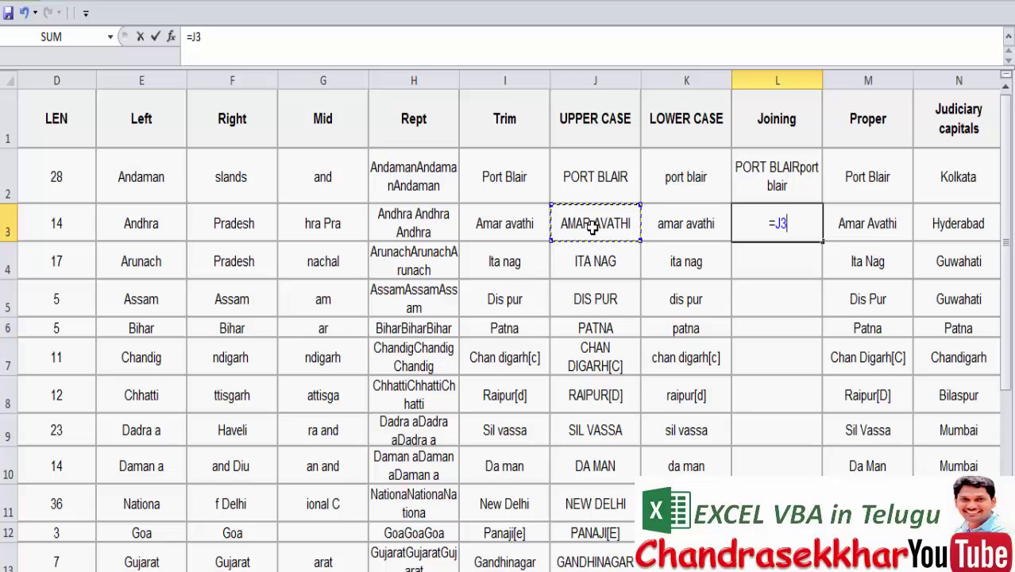
text(&)
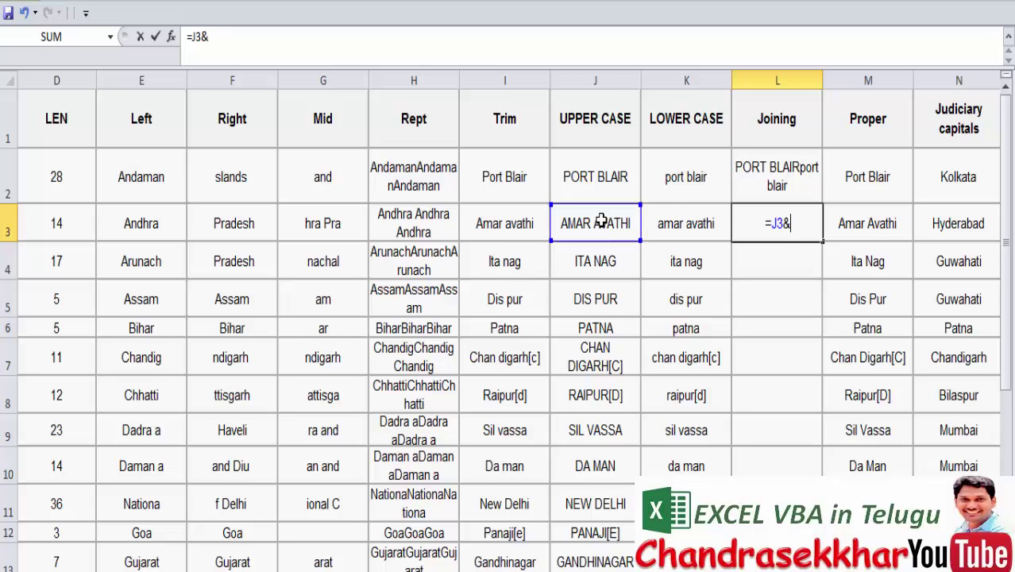
click(675, 224)
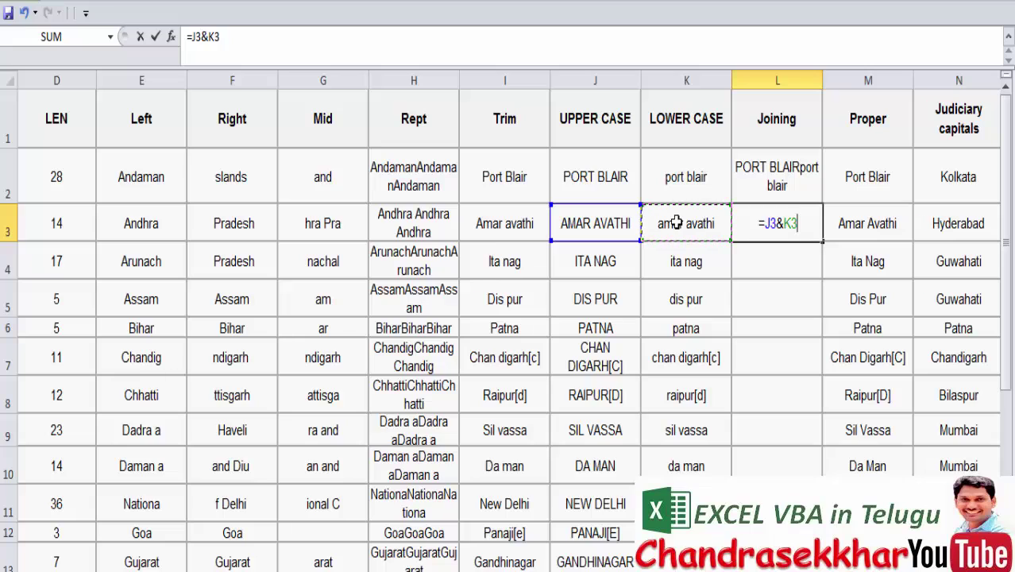
text(&)
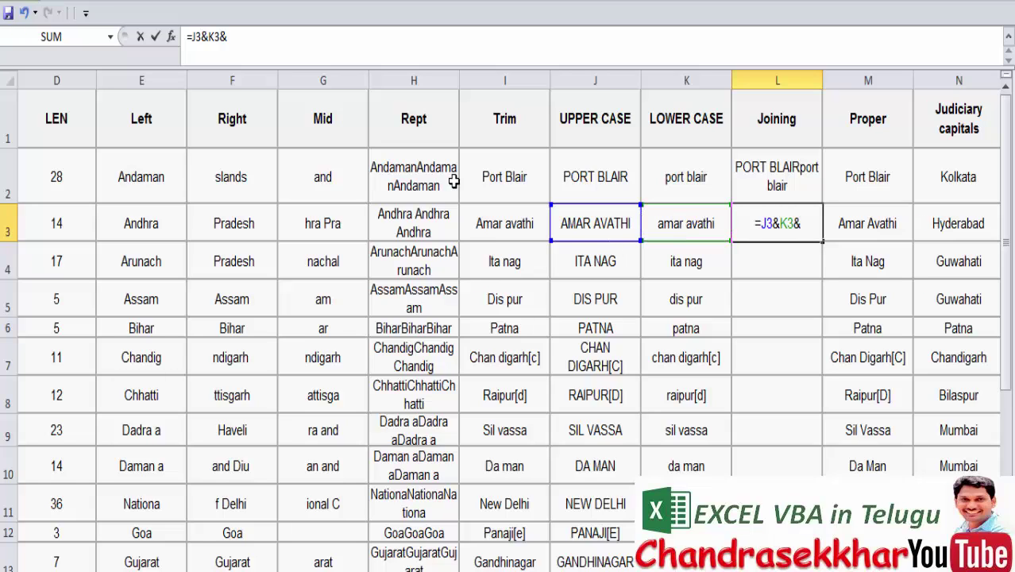
click(468, 226)
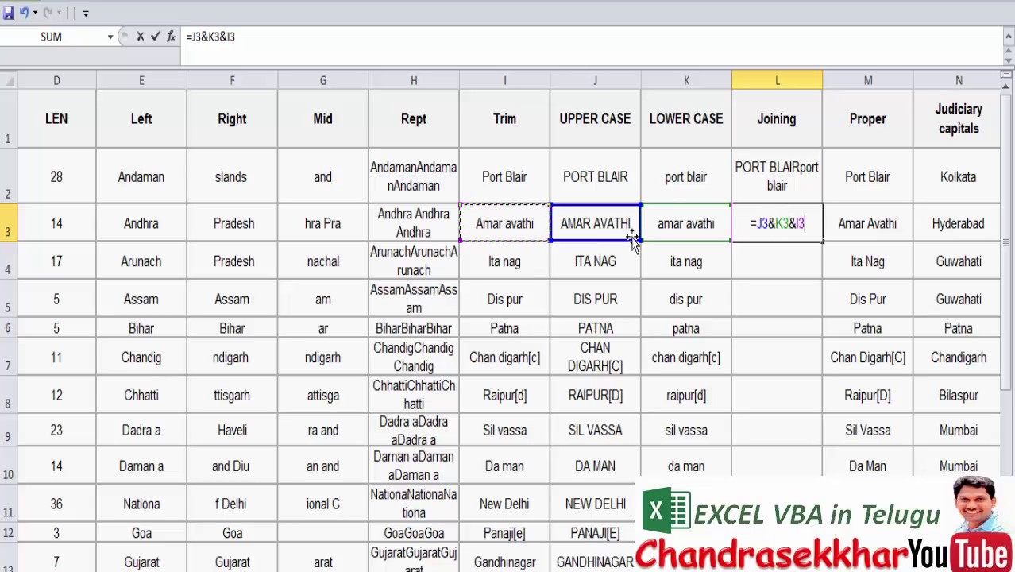
key(Return)
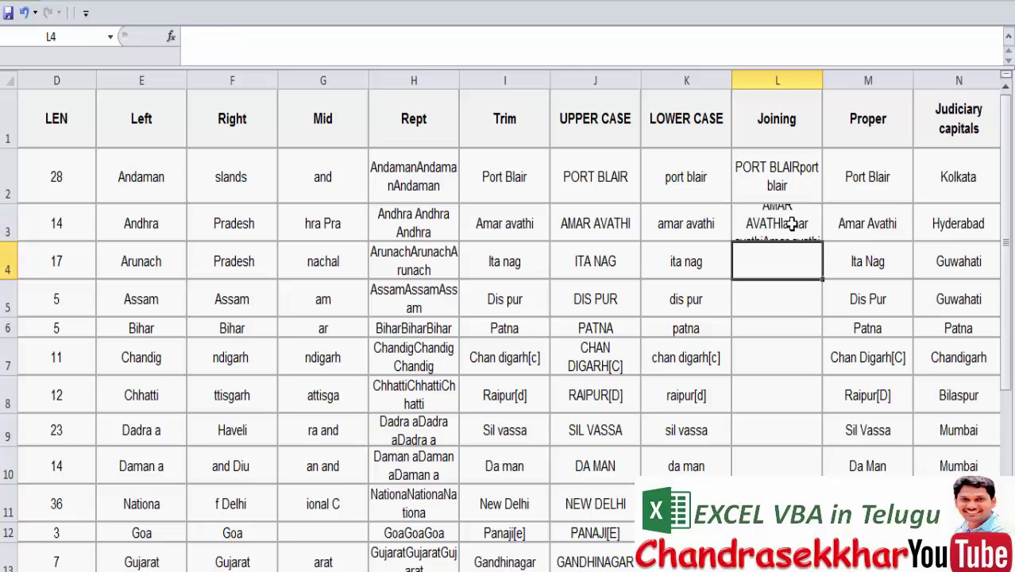
click(789, 225)
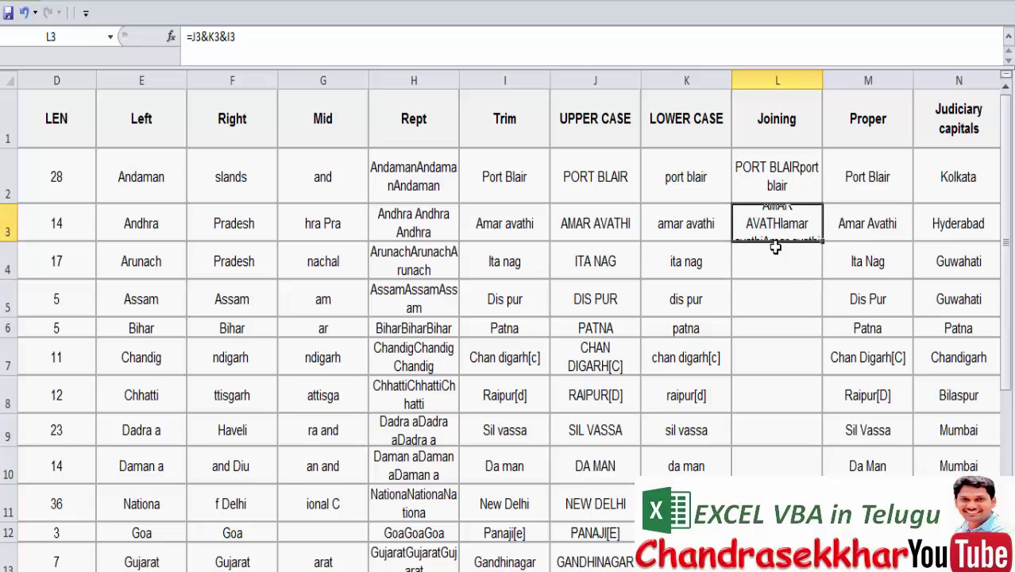
double_click(15, 240)
click(734, 289)
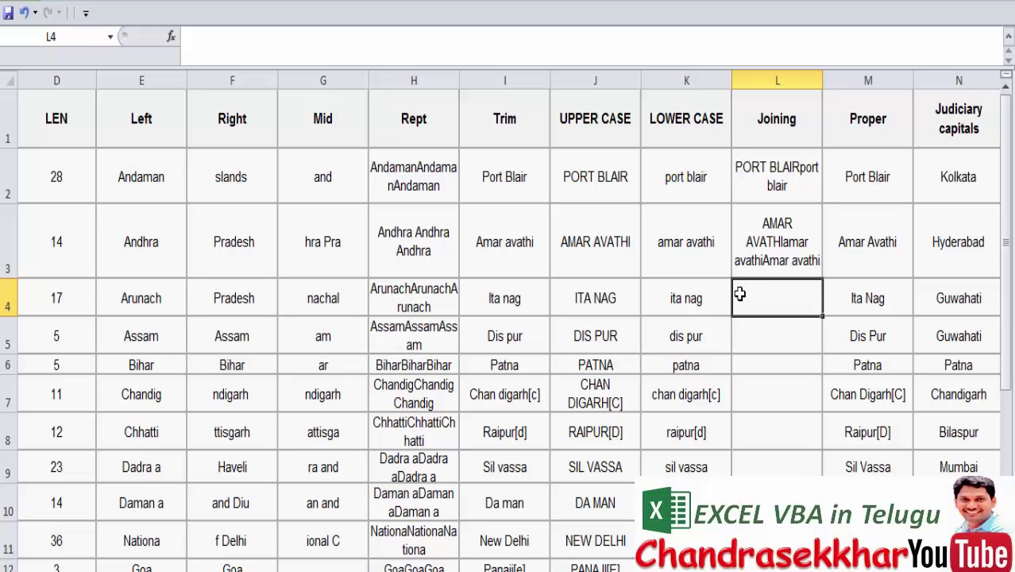
- Enter =E4&" "&F4 in L4, giving Arunach Pradesh
text(=)
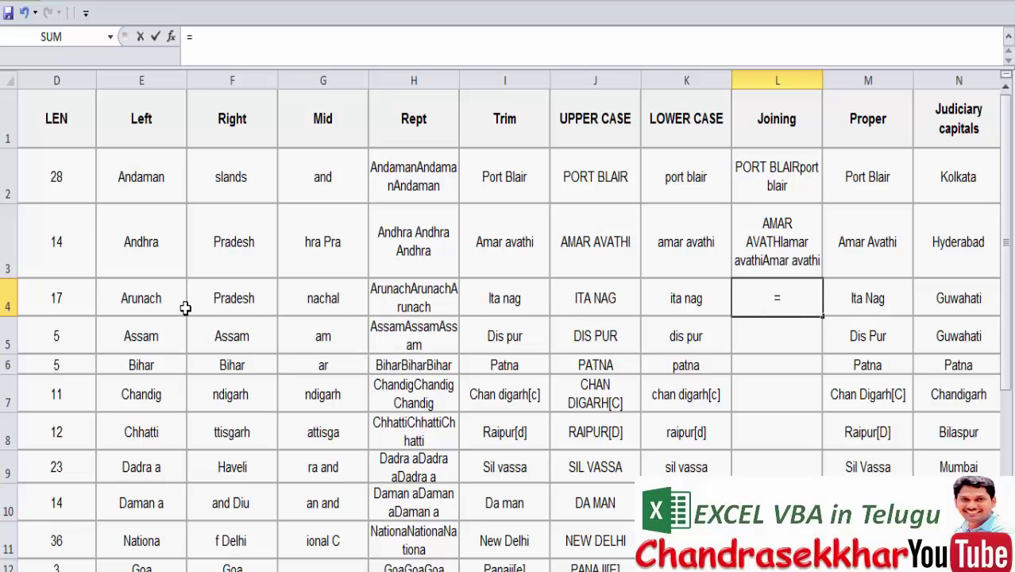
click(159, 301)
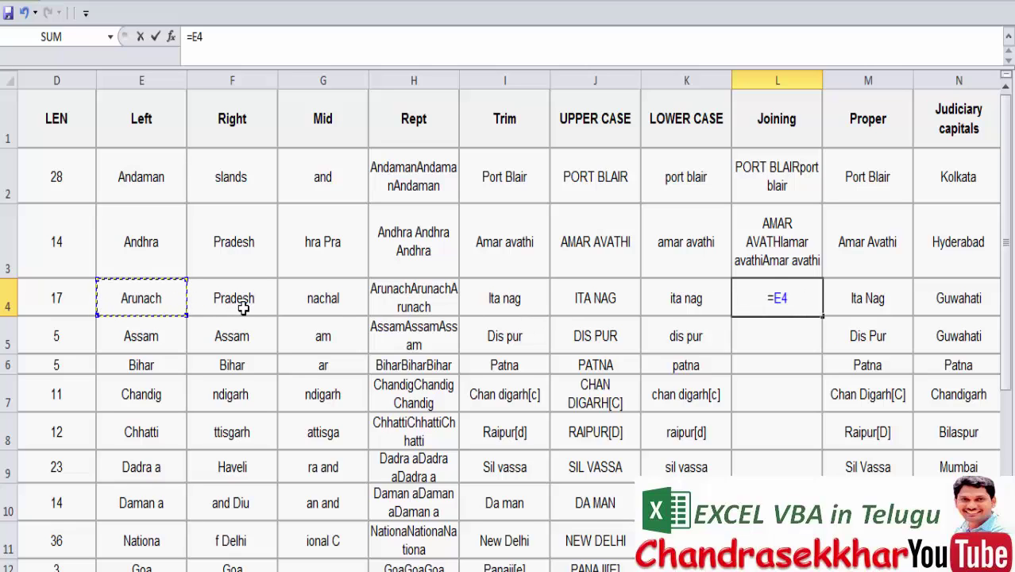
text(&)
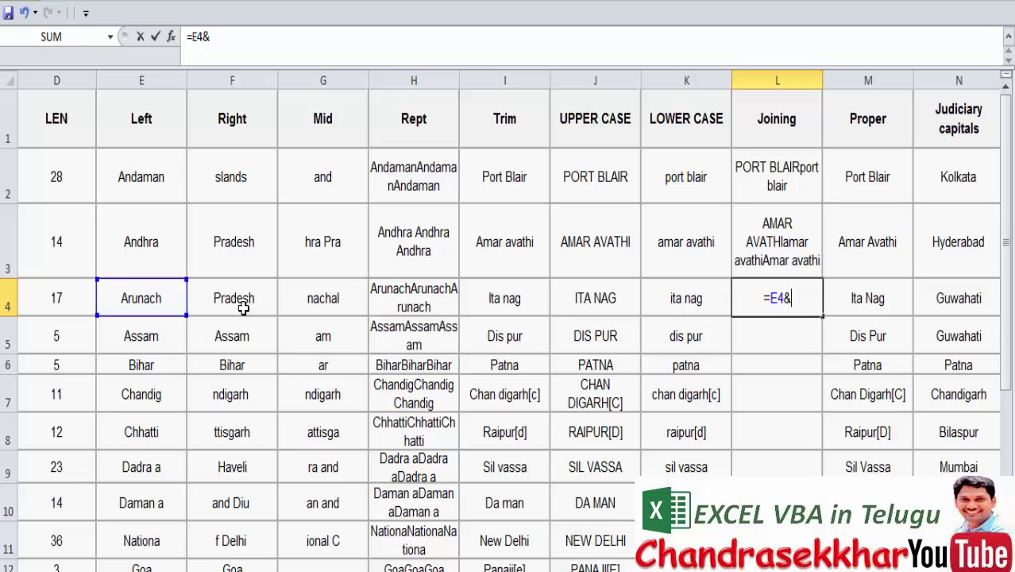
text(")
text( ")
text(&)
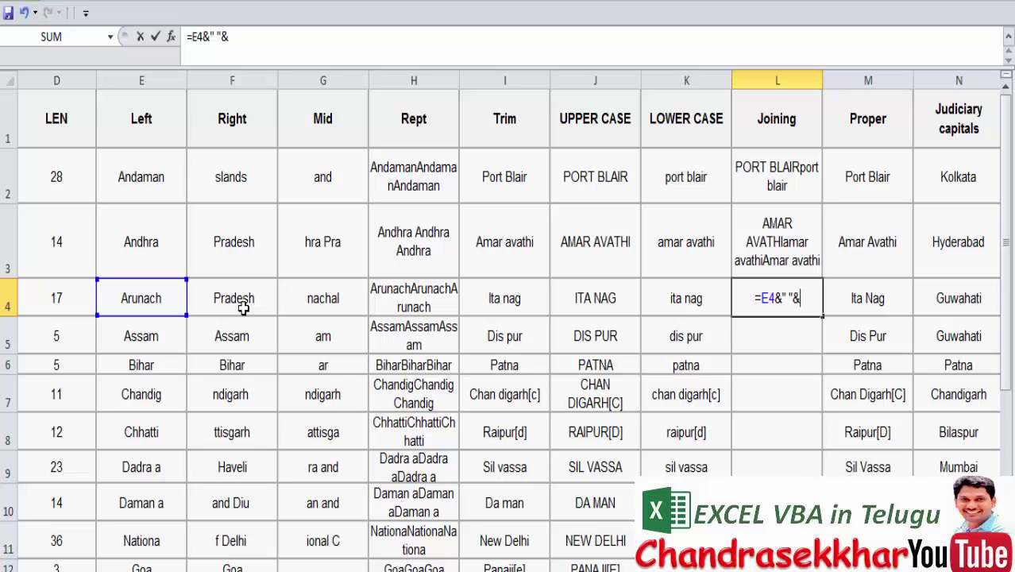
click(209, 296)
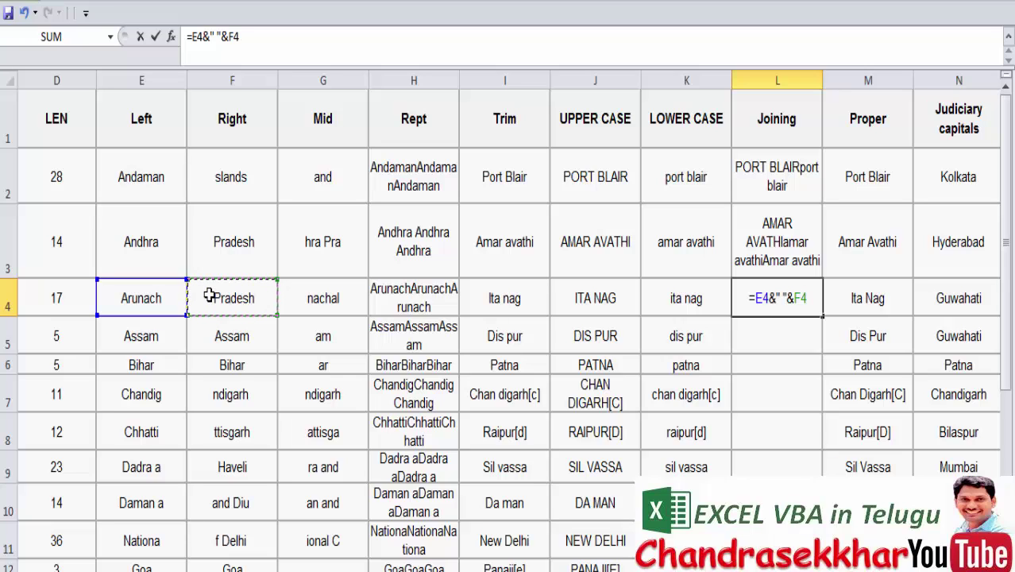
key(Return)
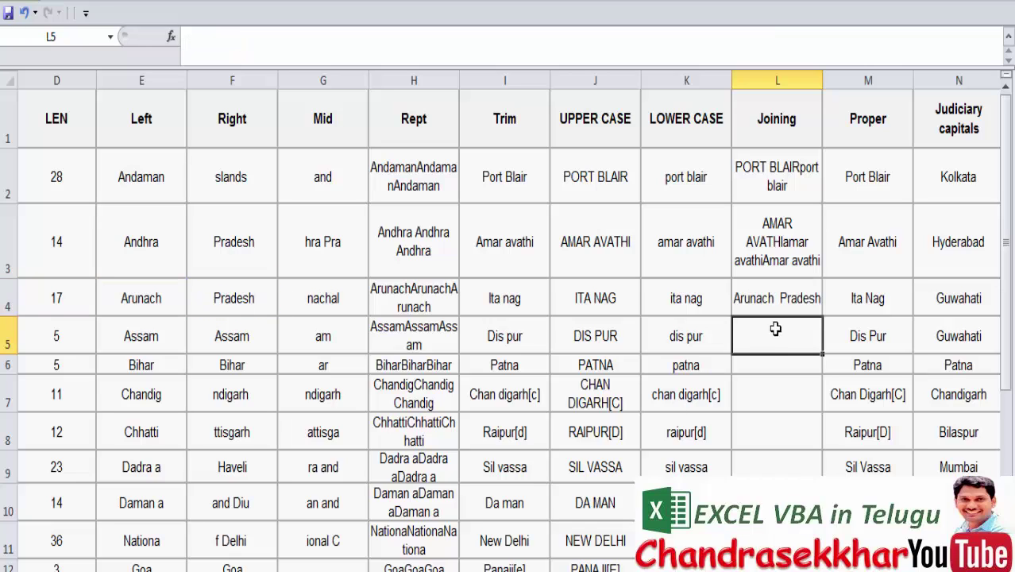
click(779, 300)
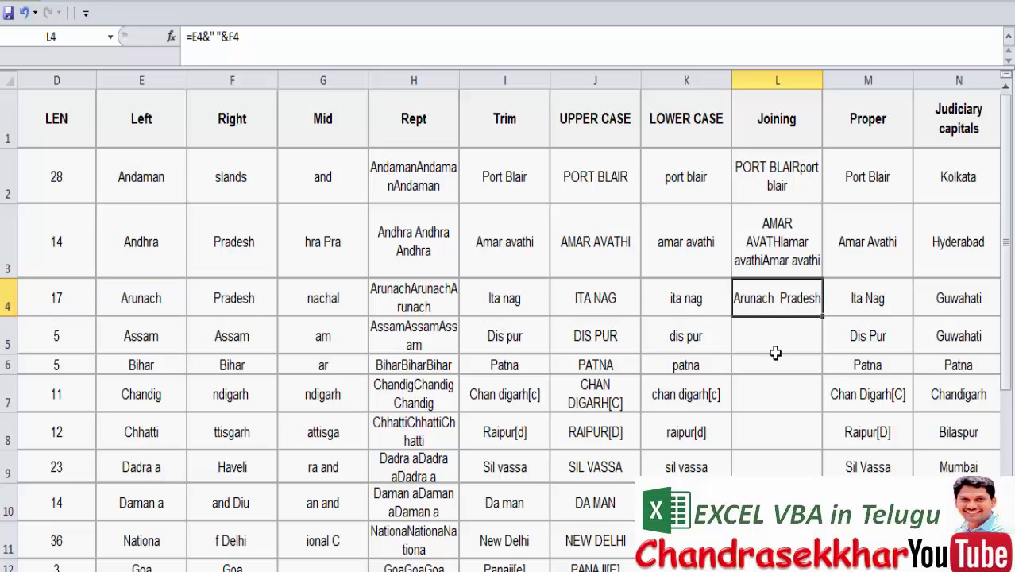
- Enter =E5&" @#$"&F6 in L5 for Assam @#$Bihar and narrow column L slightly
click(780, 337)
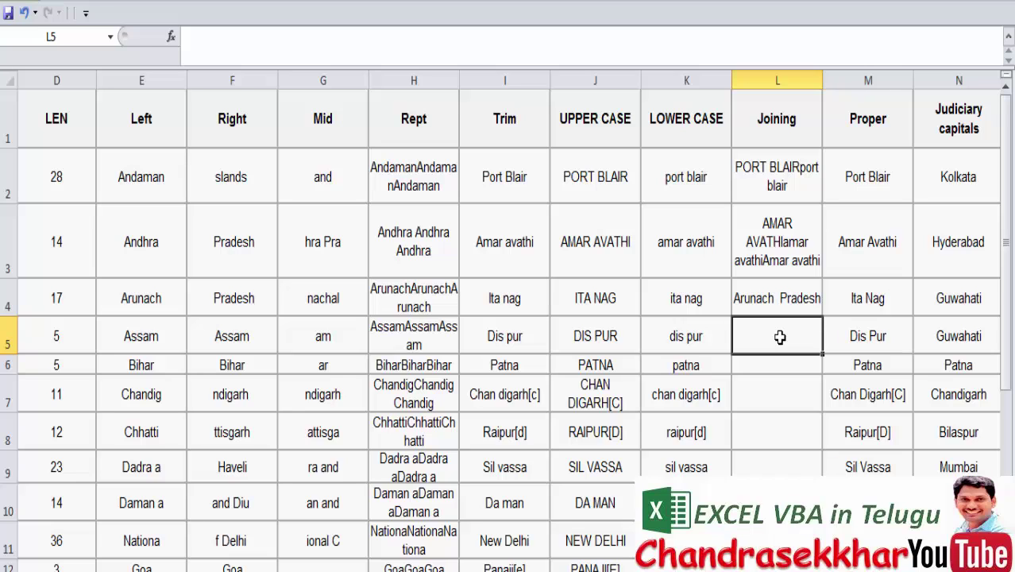
text(=)
click(149, 339)
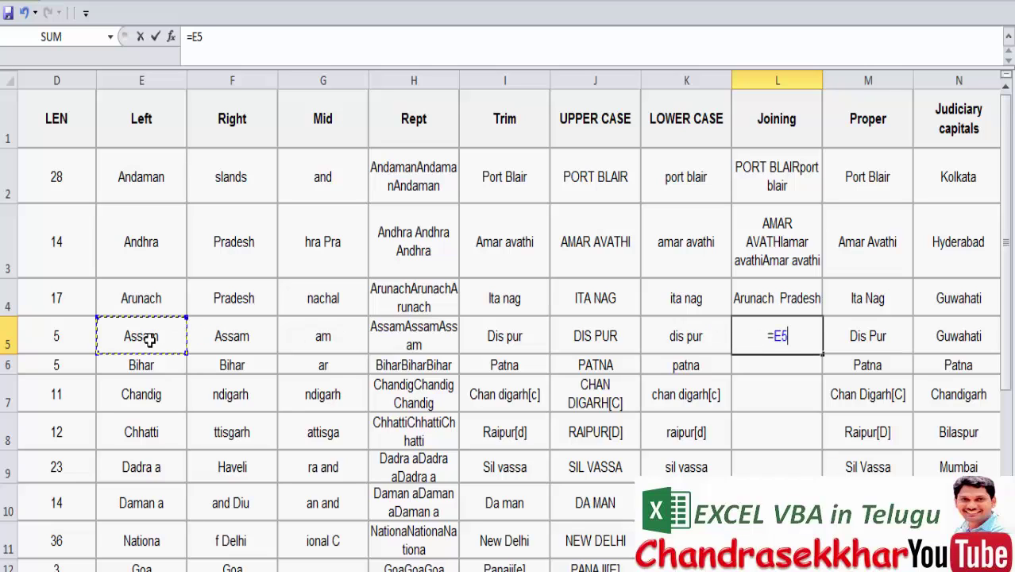
text(&)
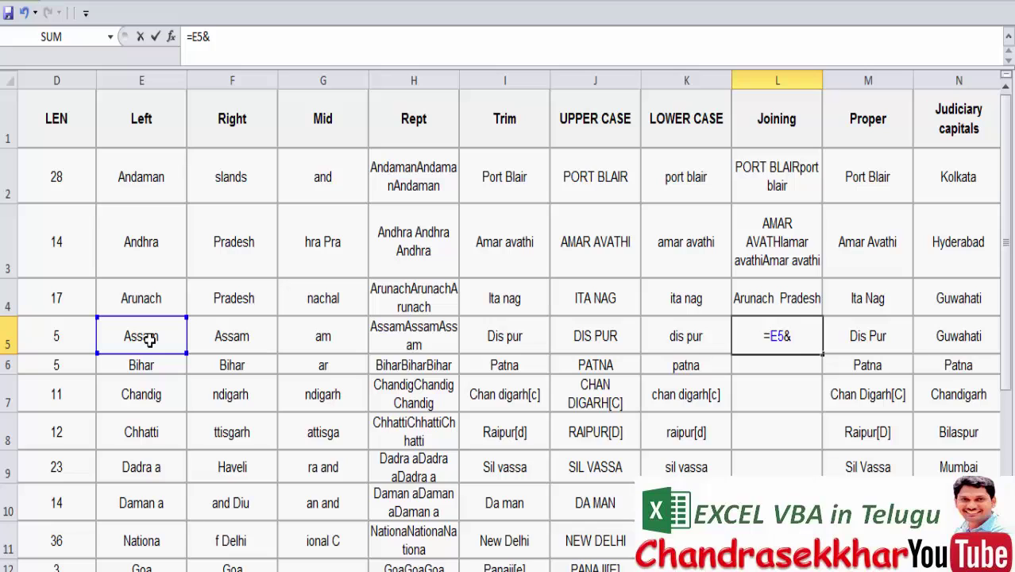
text(" )
text(@#$)
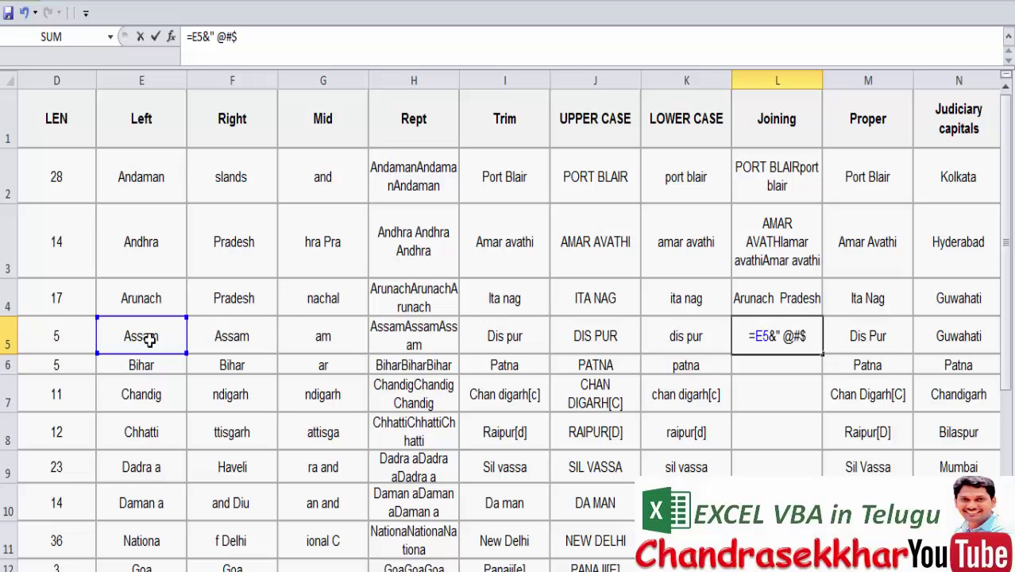
text(")
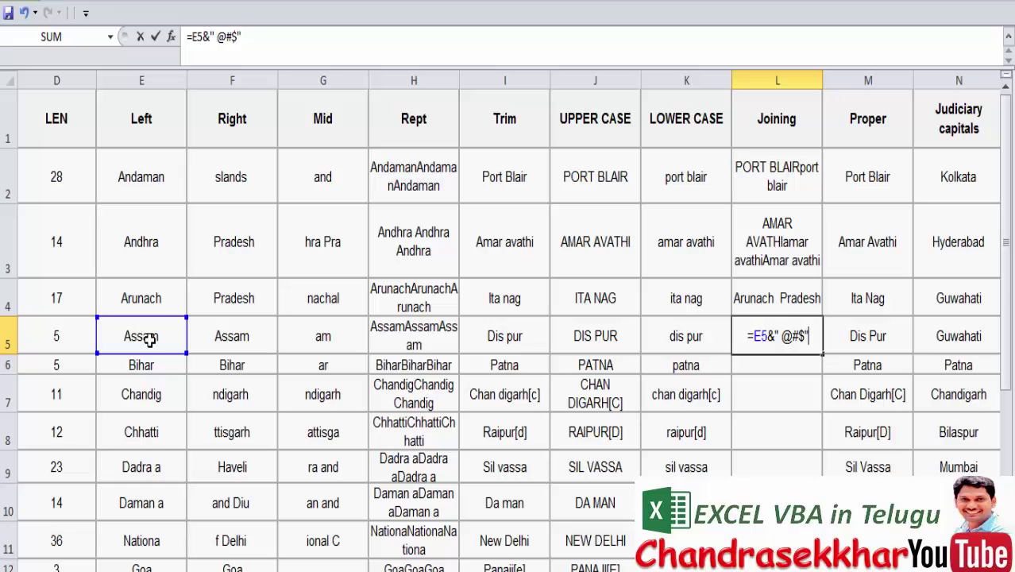
text(,)
key(BackSpace)
text(&)
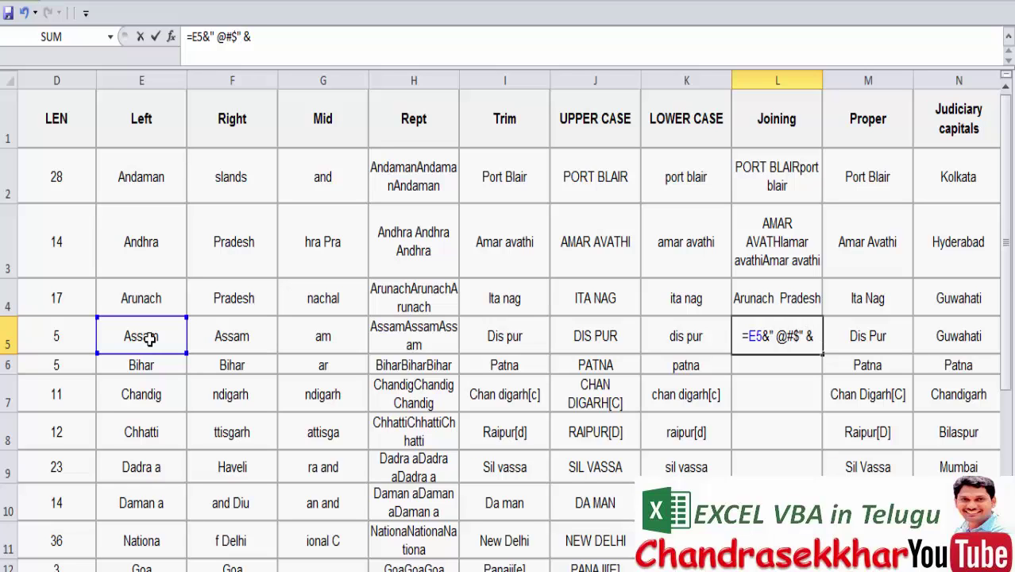
click(223, 367)
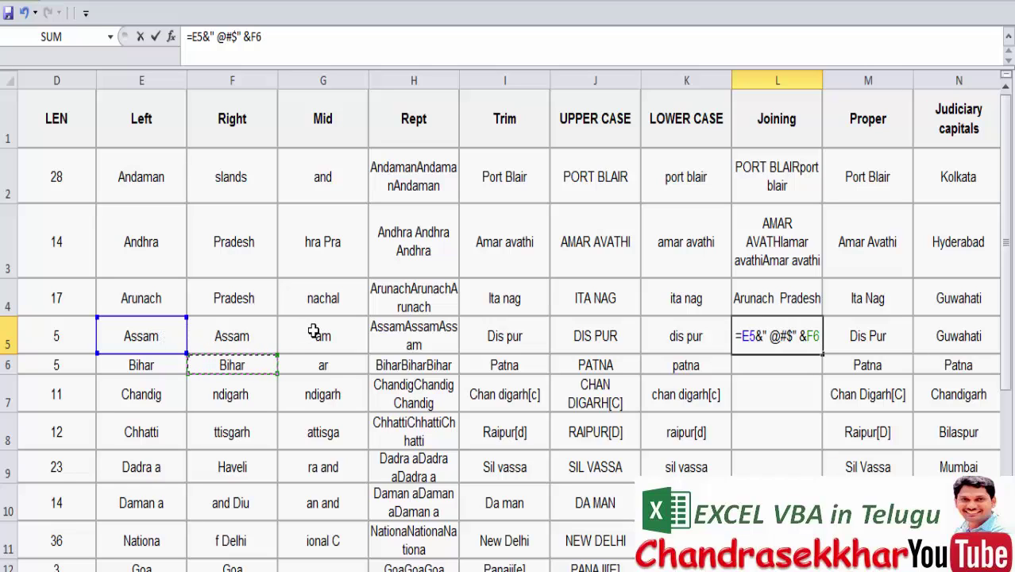
key(Return)
click(765, 343)
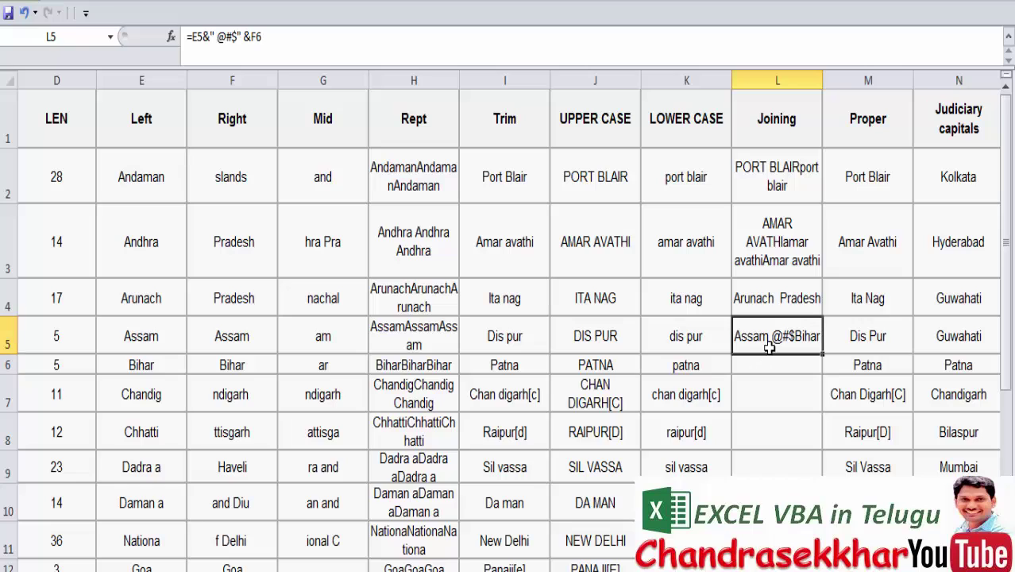
drag(824, 80, 822, 81)
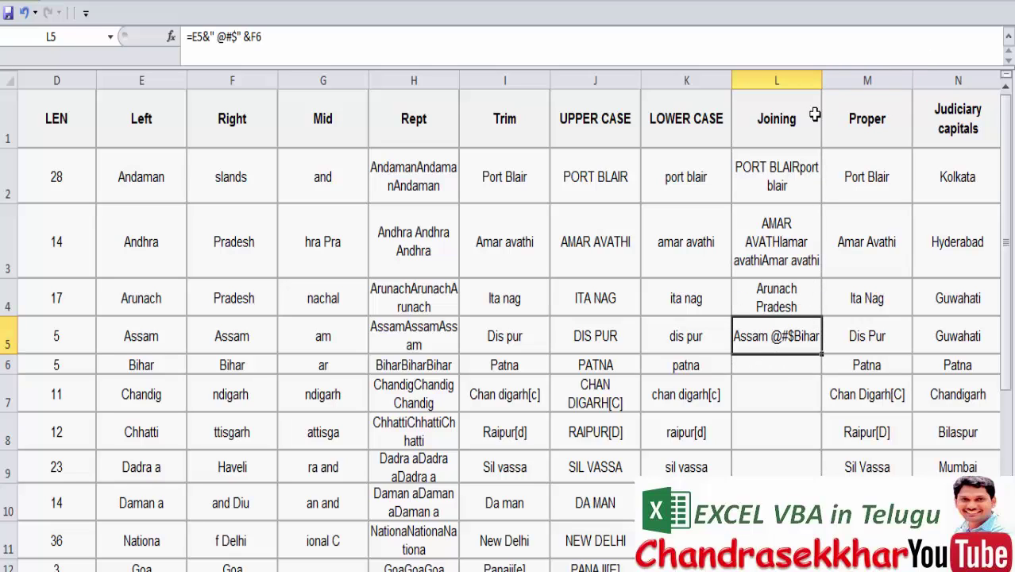
click(811, 365)
click(774, 187)
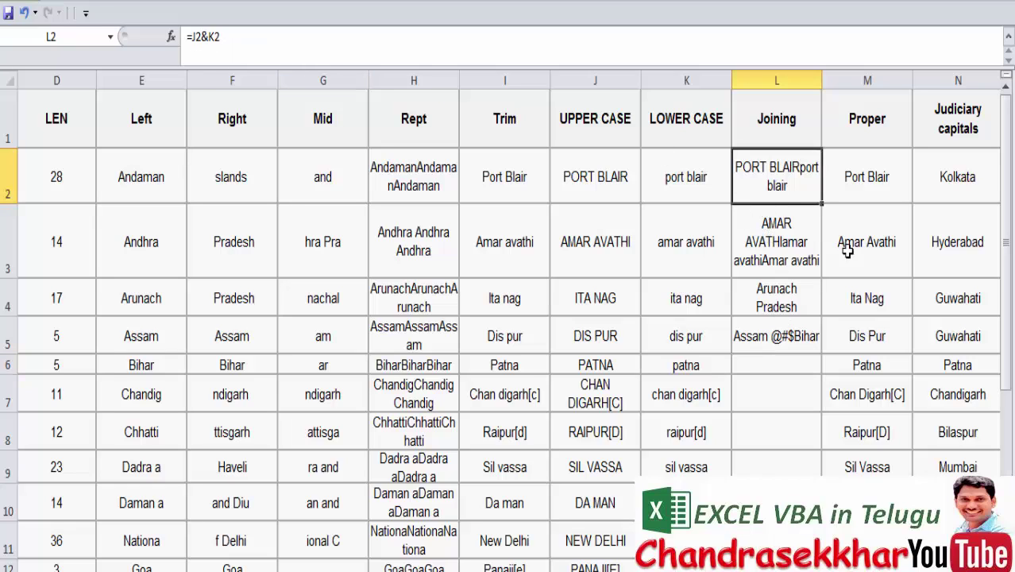
- Insert a blank column M before the Proper column
click(757, 248)
click(754, 189)
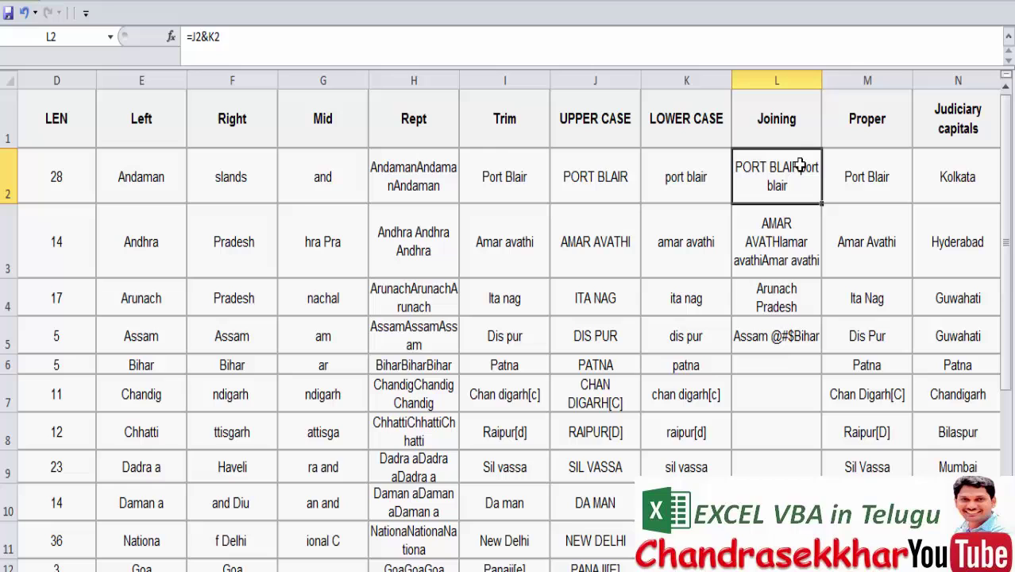
click(847, 80)
right_click(847, 81)
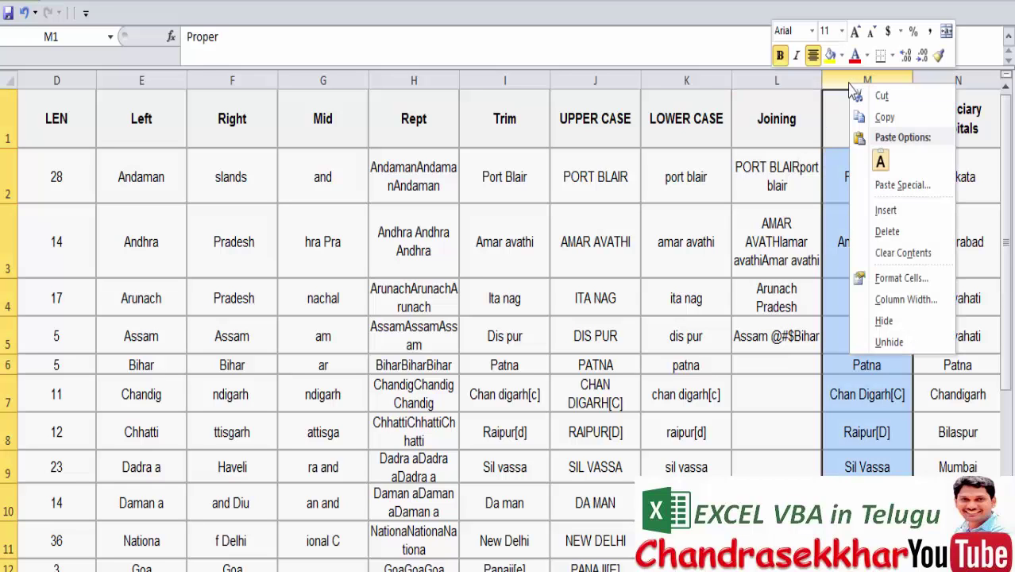
click(882, 231)
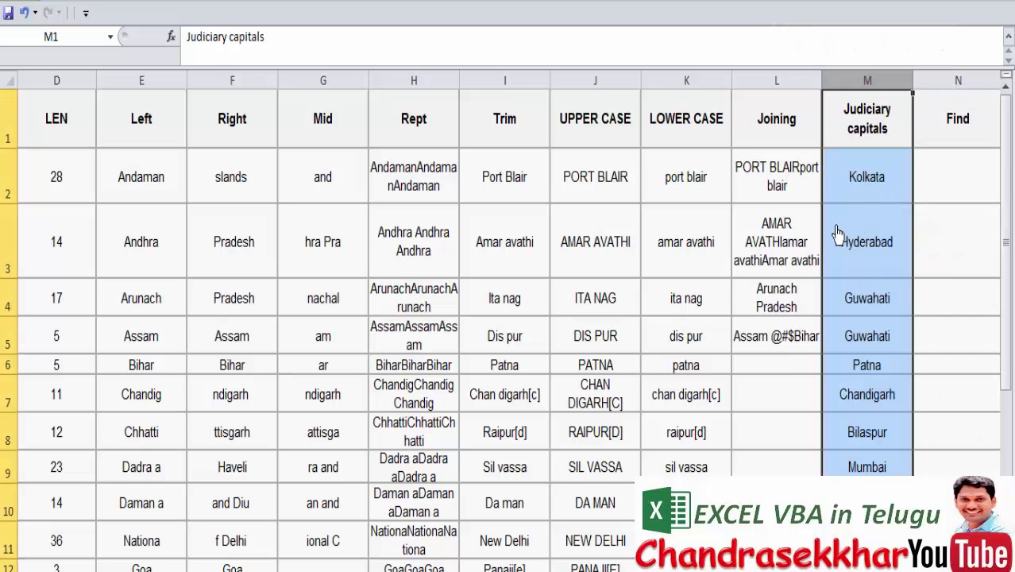
key(ctrl+z)
right_click(847, 80)
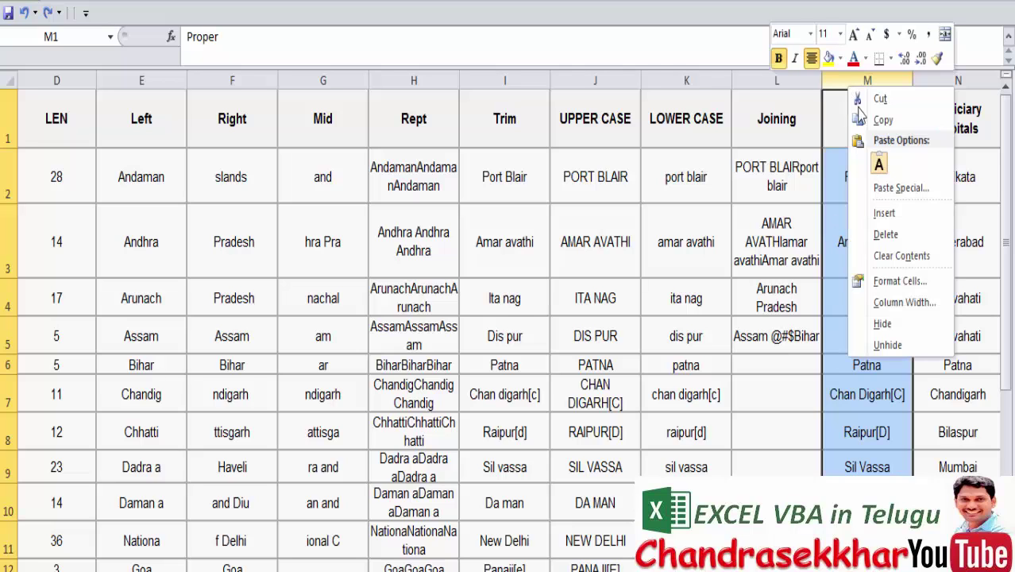
click(902, 212)
- Enter =CONCATENATE(J2,K2) in M2 to join the upper- and lower-case city
click(861, 130)
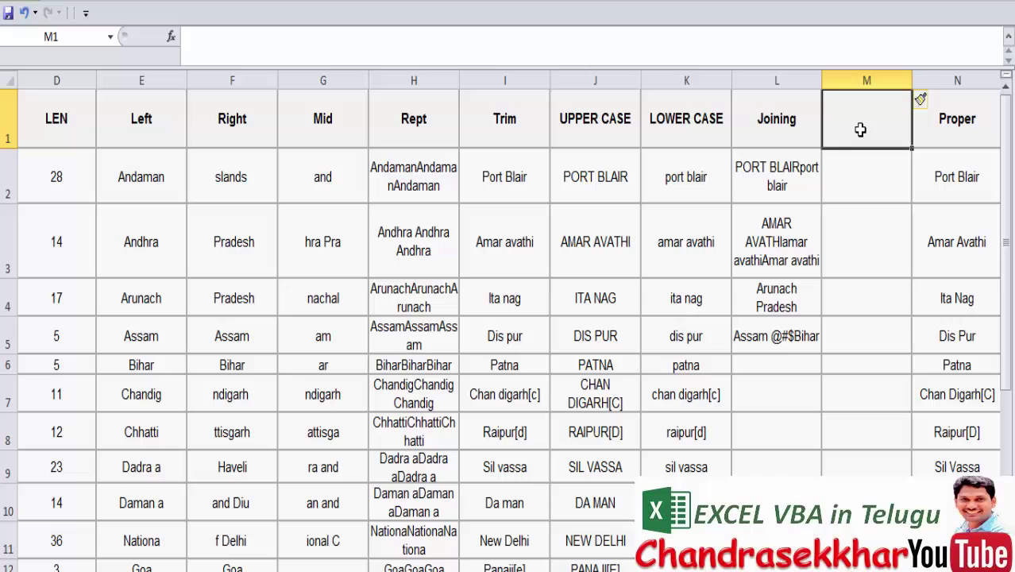
key(Return)
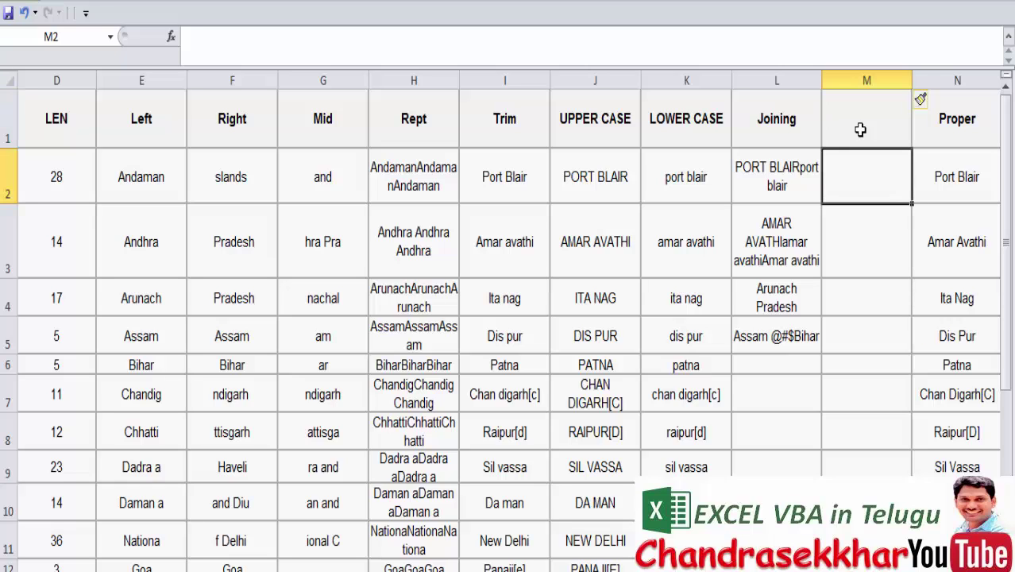
text(=c)
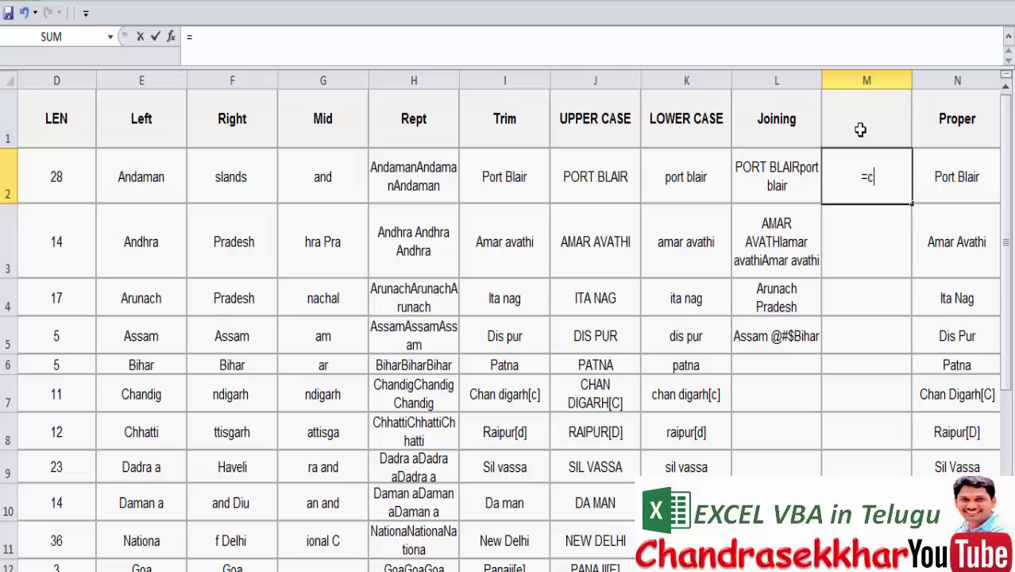
text(o)
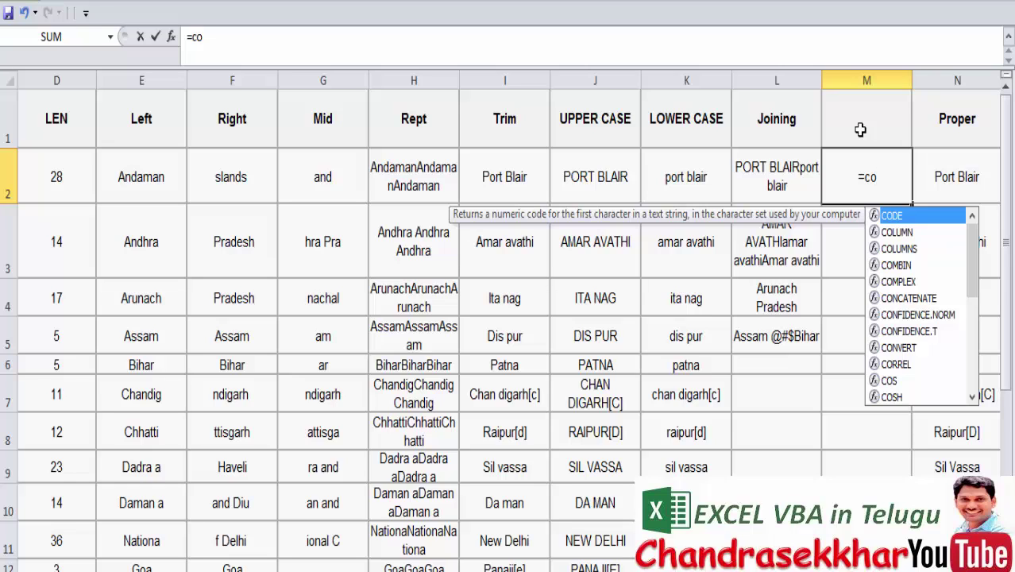
key(Down)
key(Down)
key(Down)
key(Down)
key(Down)
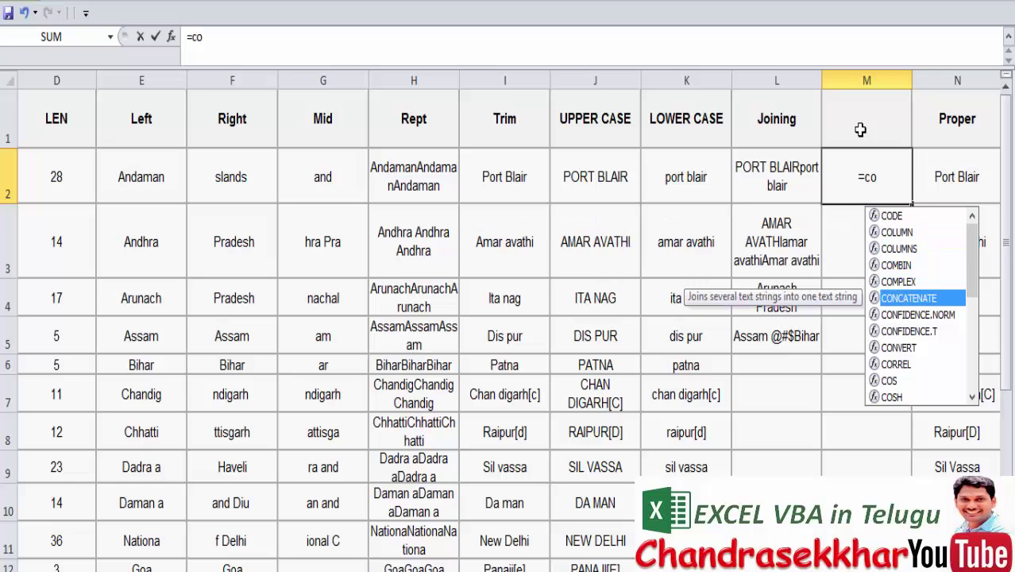
key(Tab)
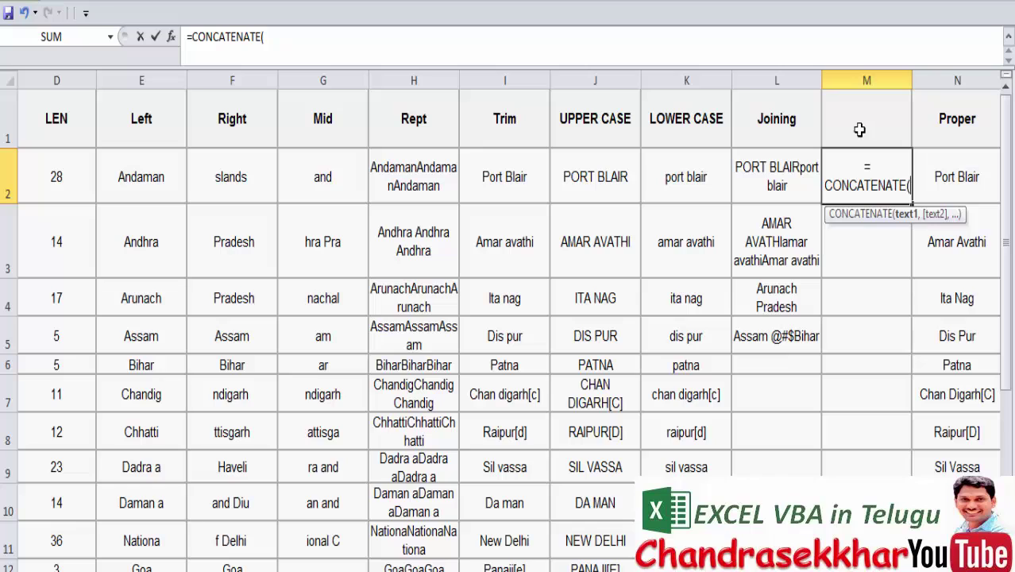
click(596, 184)
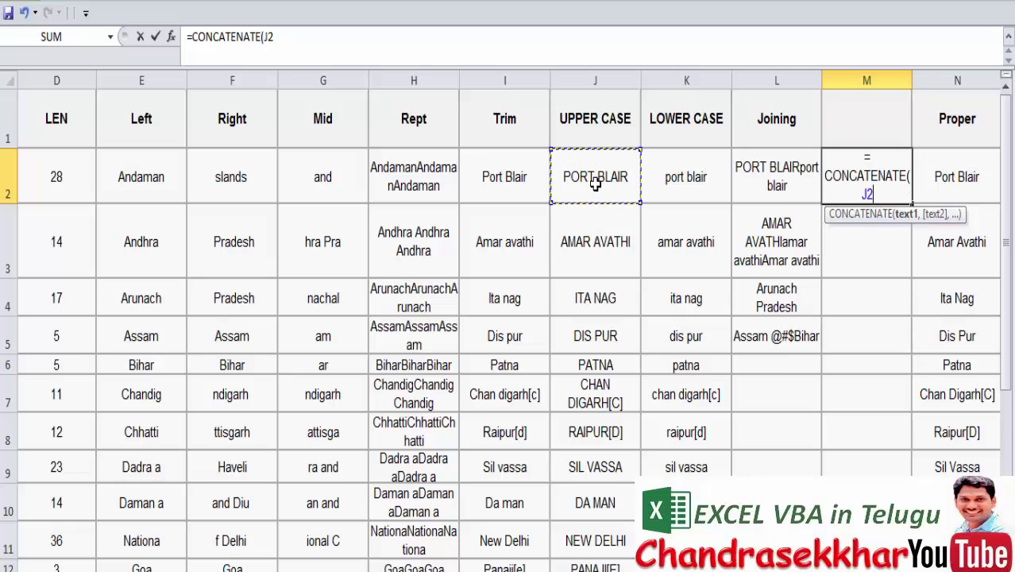
text(,)
click(683, 176)
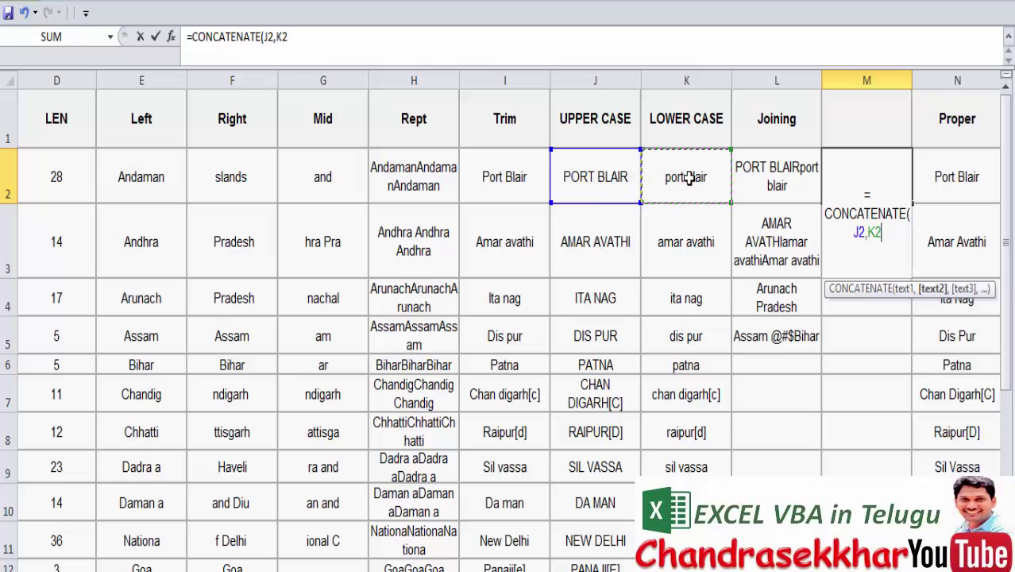
text())
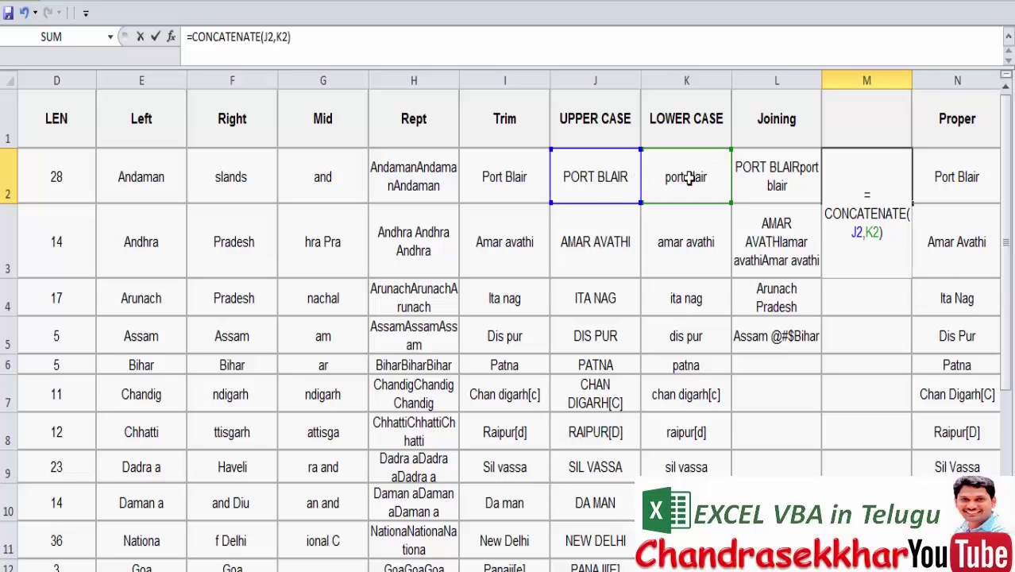
key(Return)
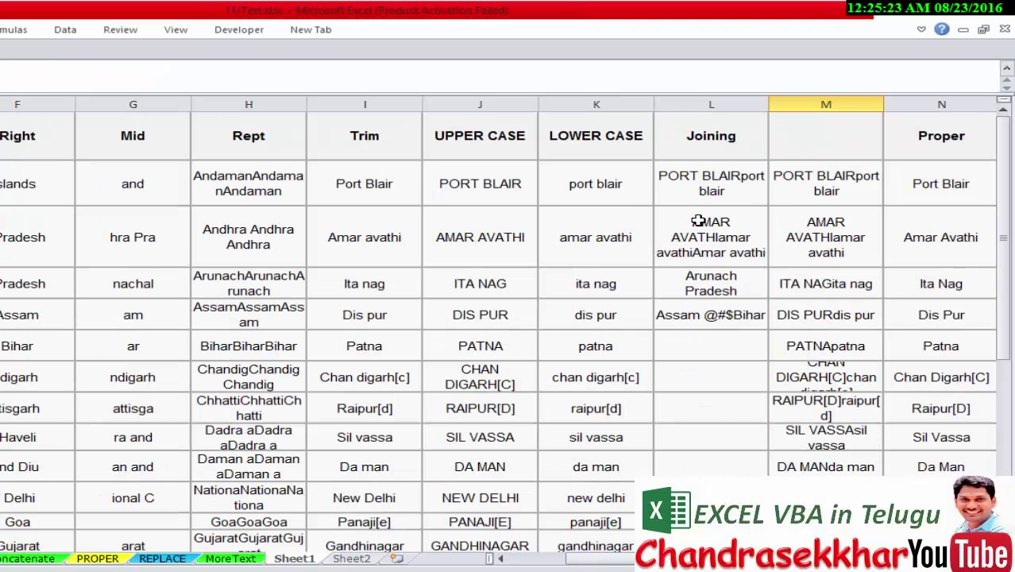
- Inspect the Joining formula in L3 and the CONCATENATE formula in M3 without changes
click(697, 221)
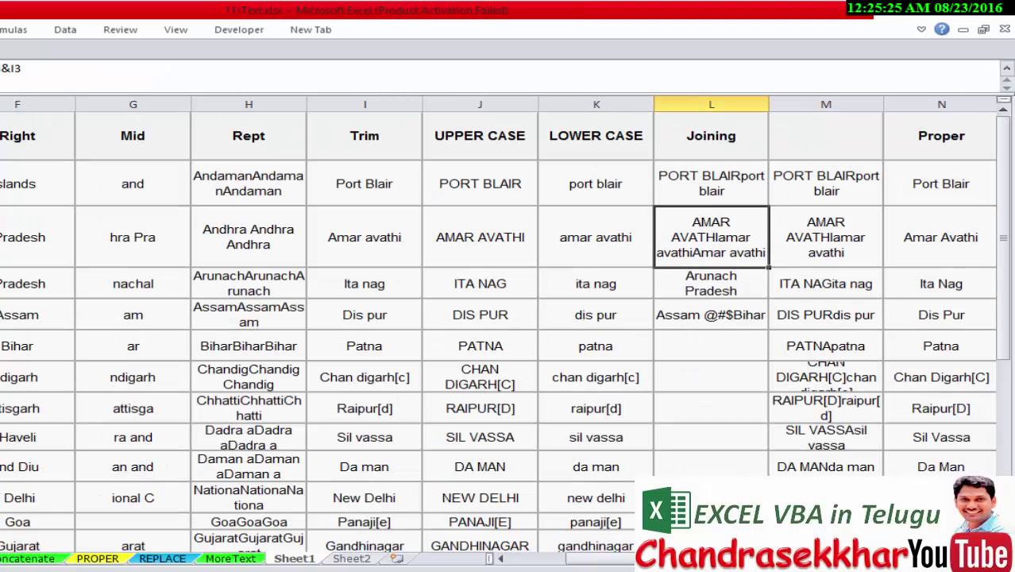
click(2, 69)
click(796, 255)
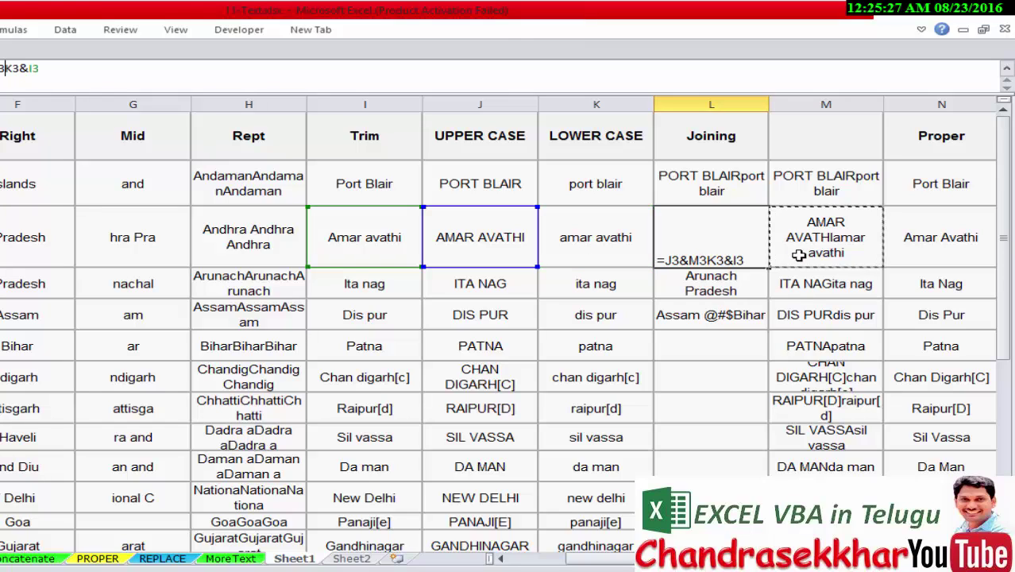
key(Escape)
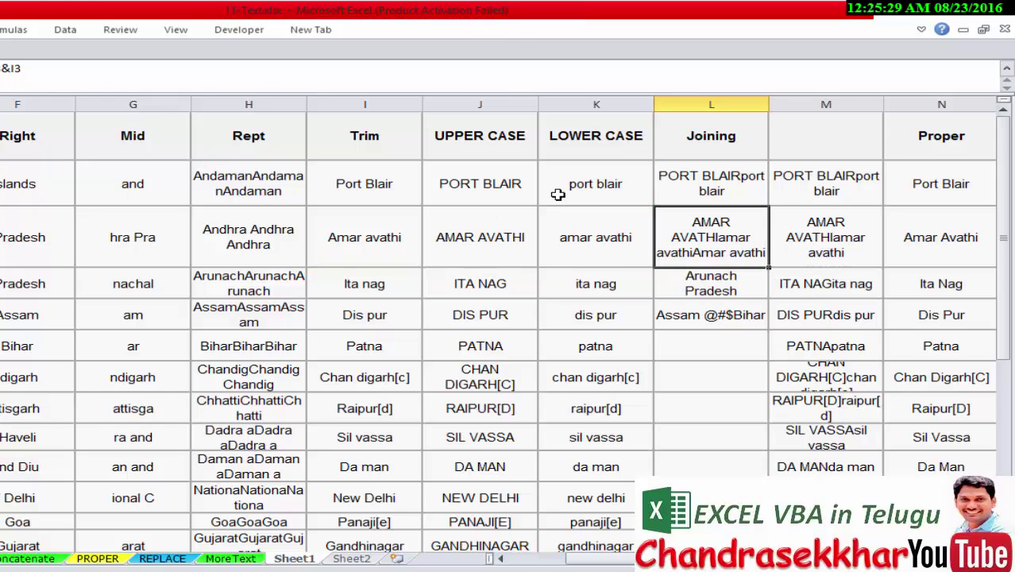
click(798, 246)
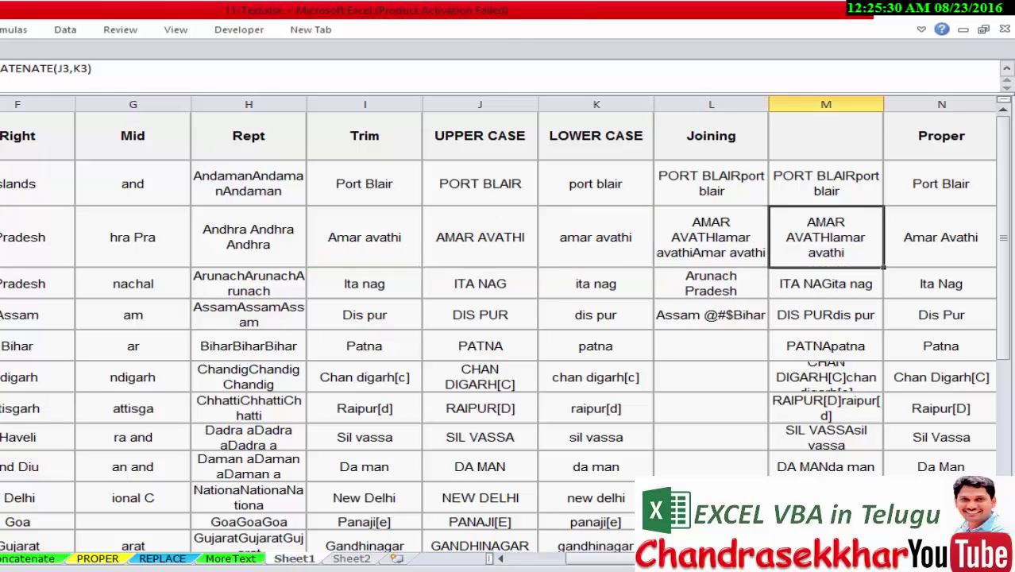
click(4, 70)
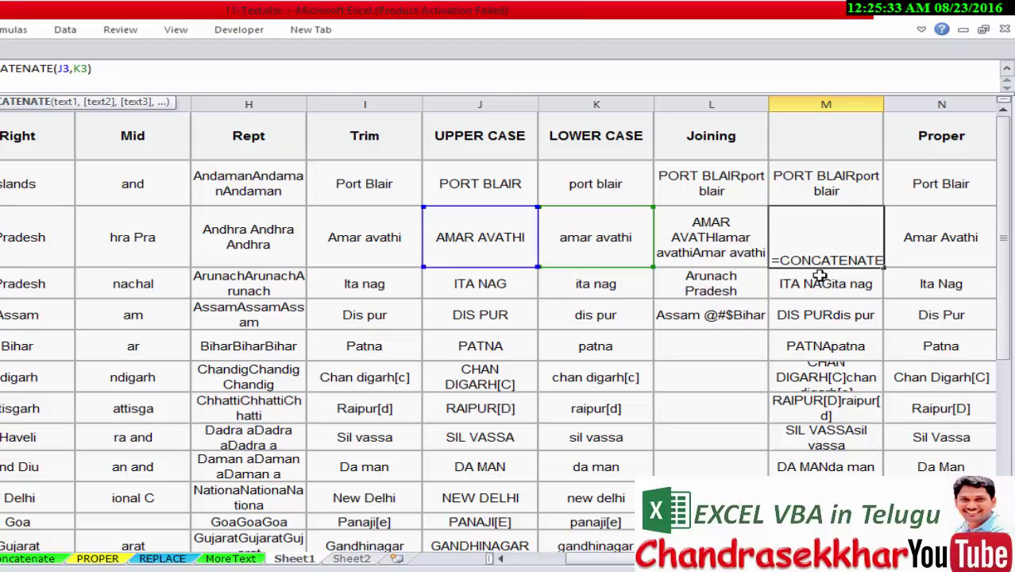
key(Escape)
- Look over the Find, Substitute and Replace columns, then switch to PowerPoint
key(Right)
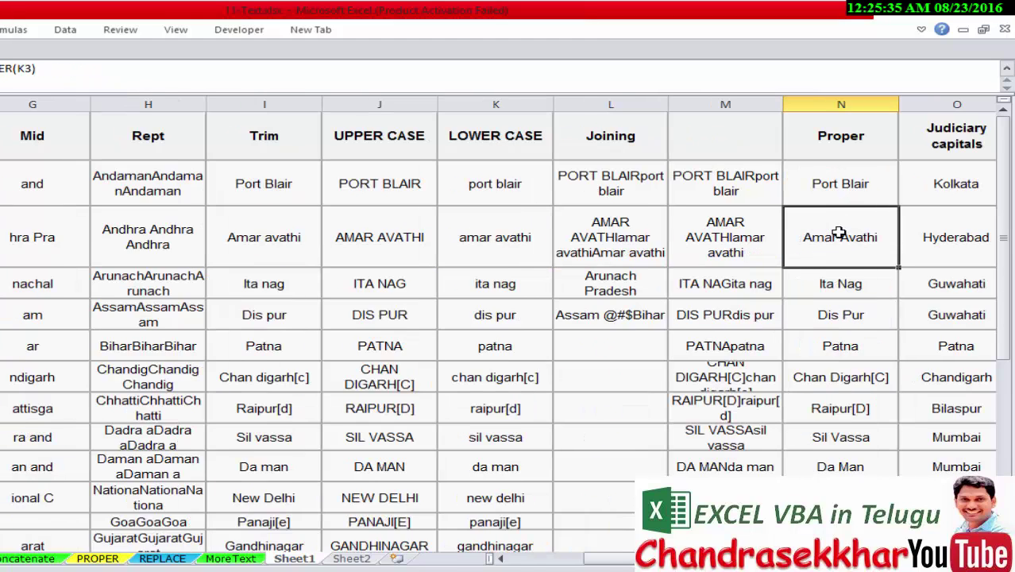
key(Right)
key(Right)
click(821, 190)
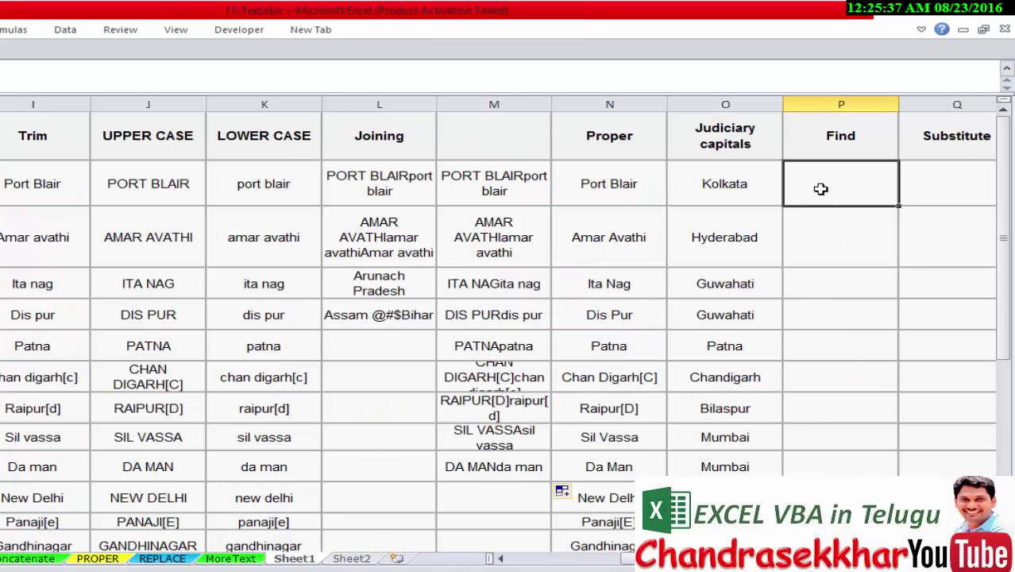
key(Right)
key(Right)
key(Left)
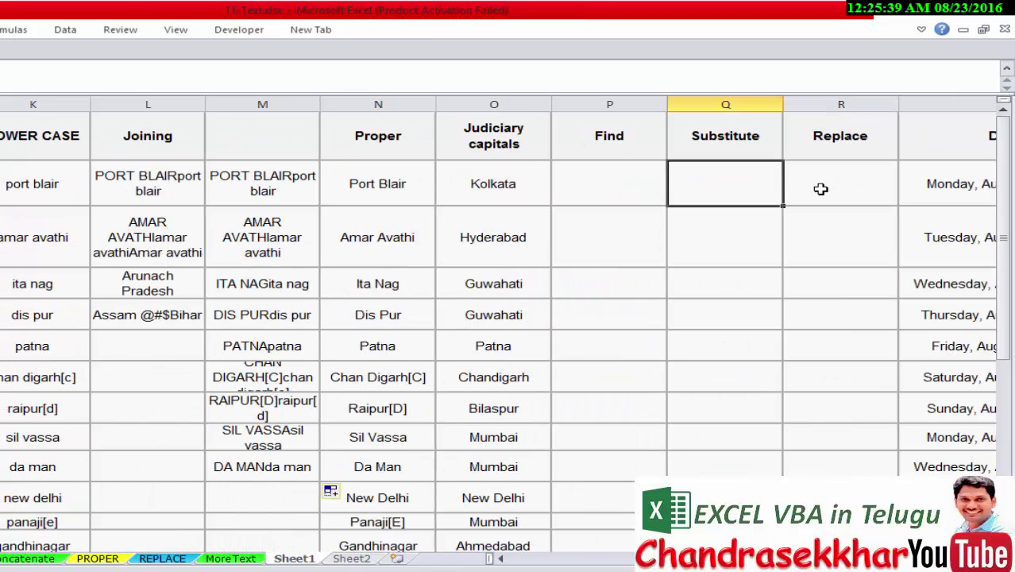
key(Left)
key(Right)
key(Right)
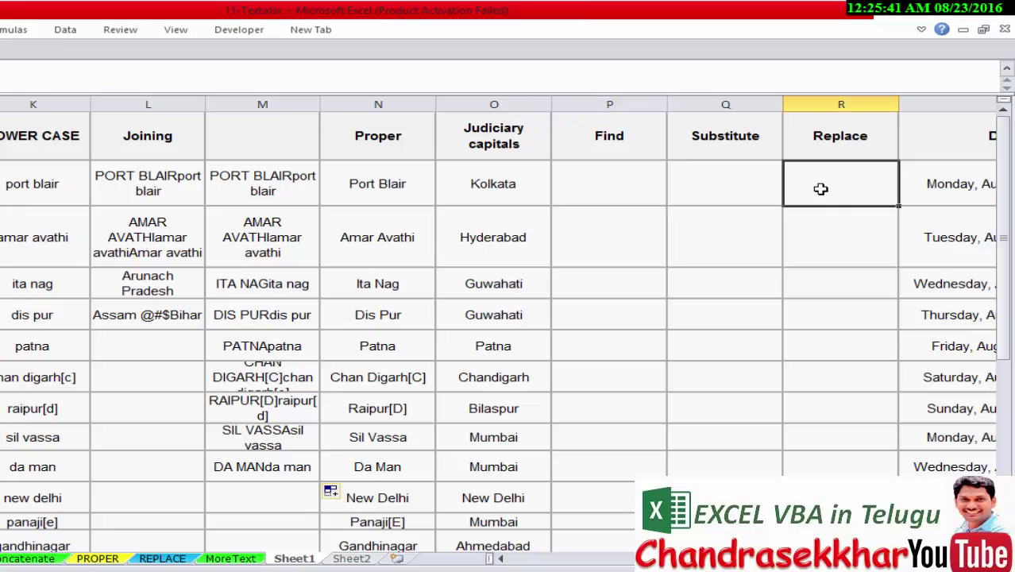
key(Left)
key(Left)
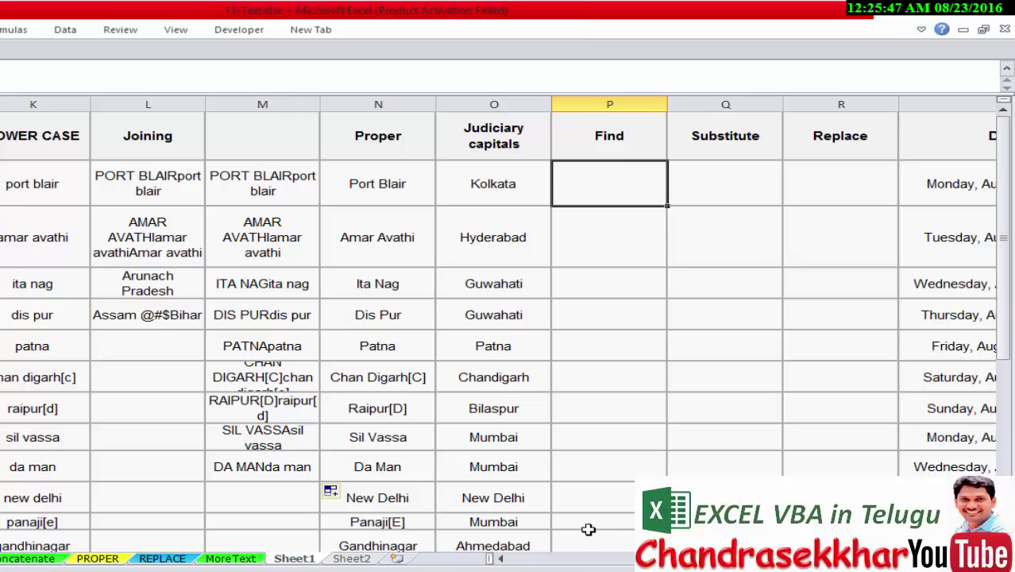
click(501, 566)
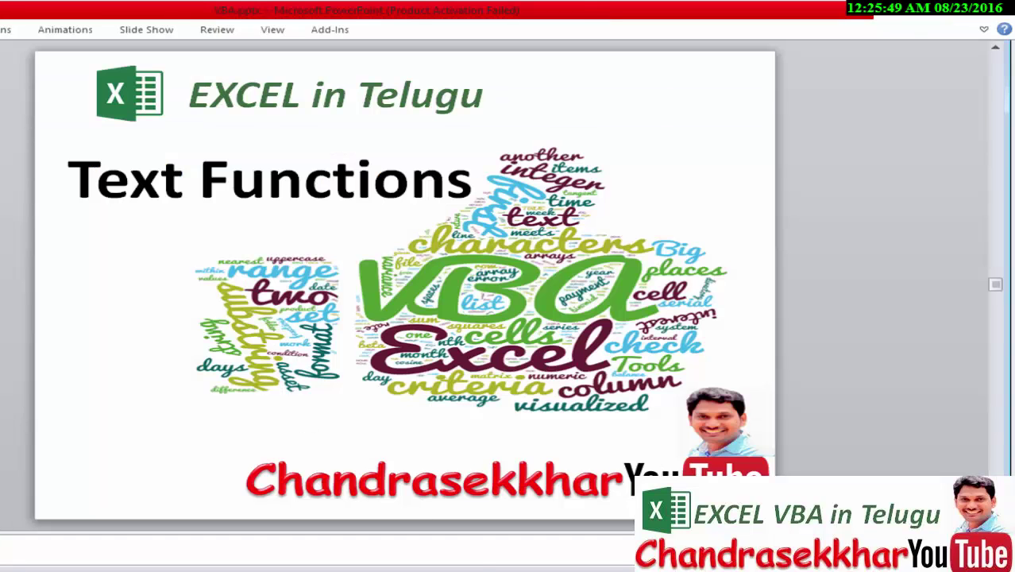
- Scroll to the text-function examples slide, then return to Excel with Alt+Tab
scroll(242, 402, down, 1)
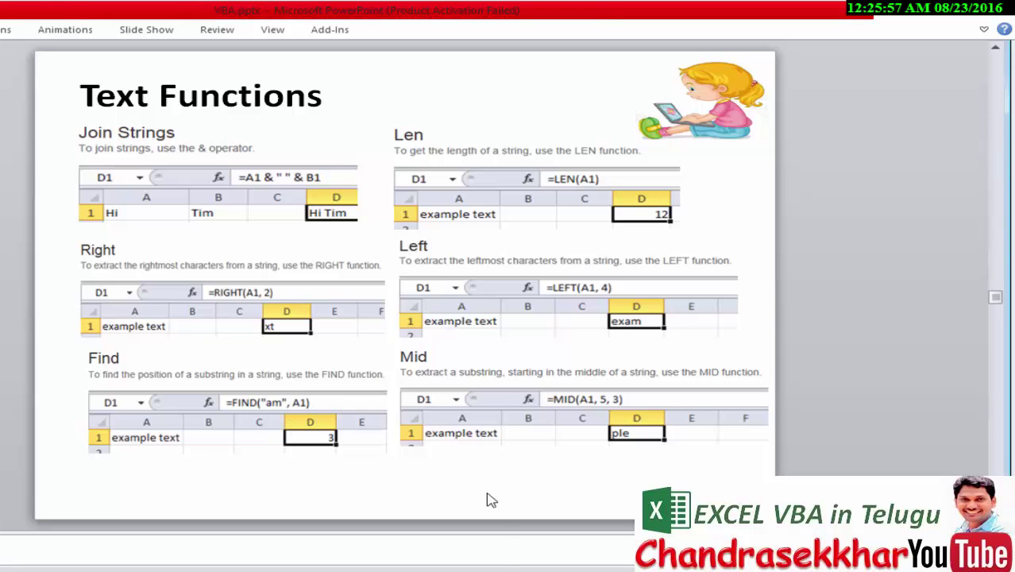
key(alt+Tab)
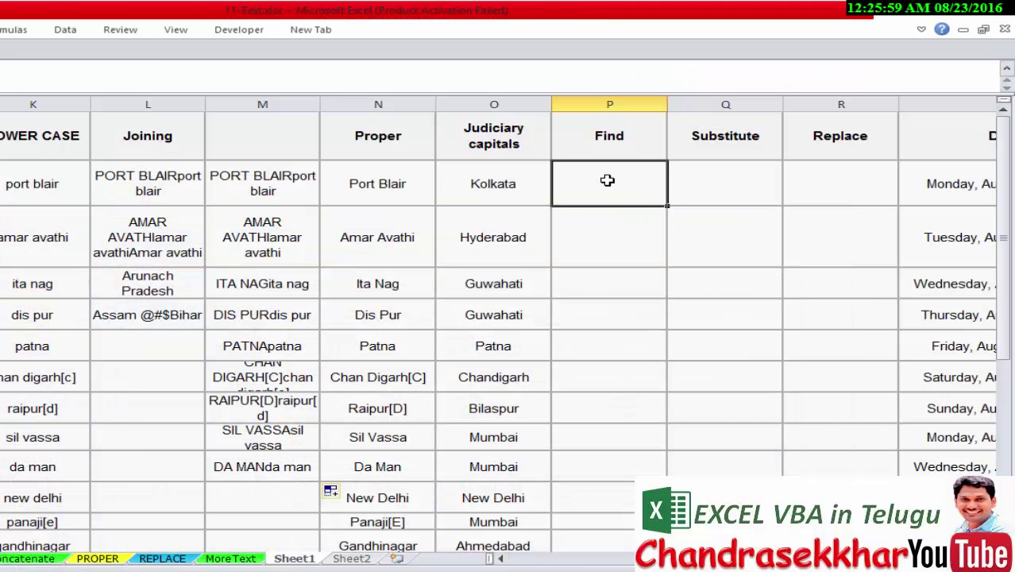
- Enter =FIND("K",O2) in P2 to locate K in Kolkata
double_click(607, 181)
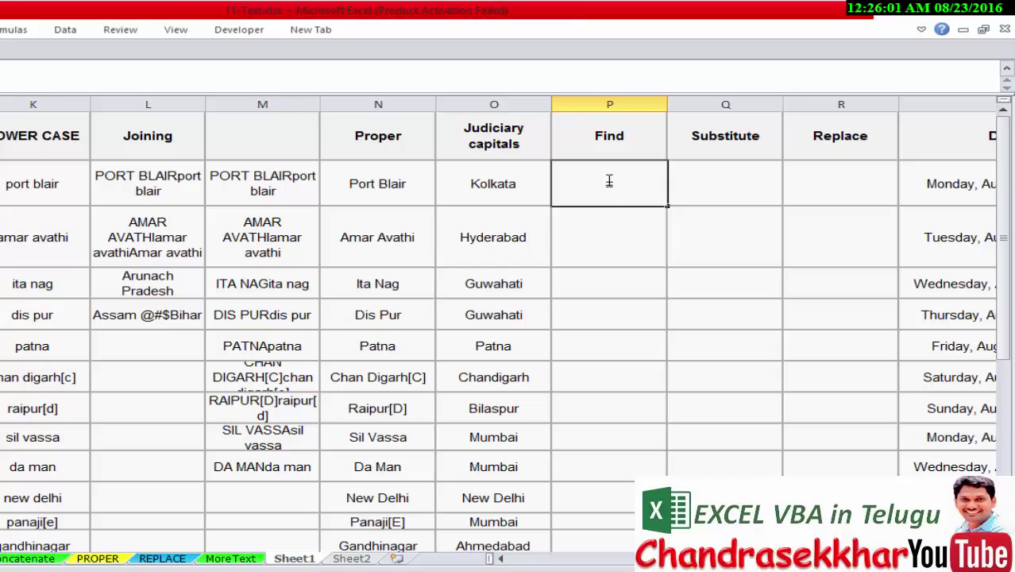
text(=find()
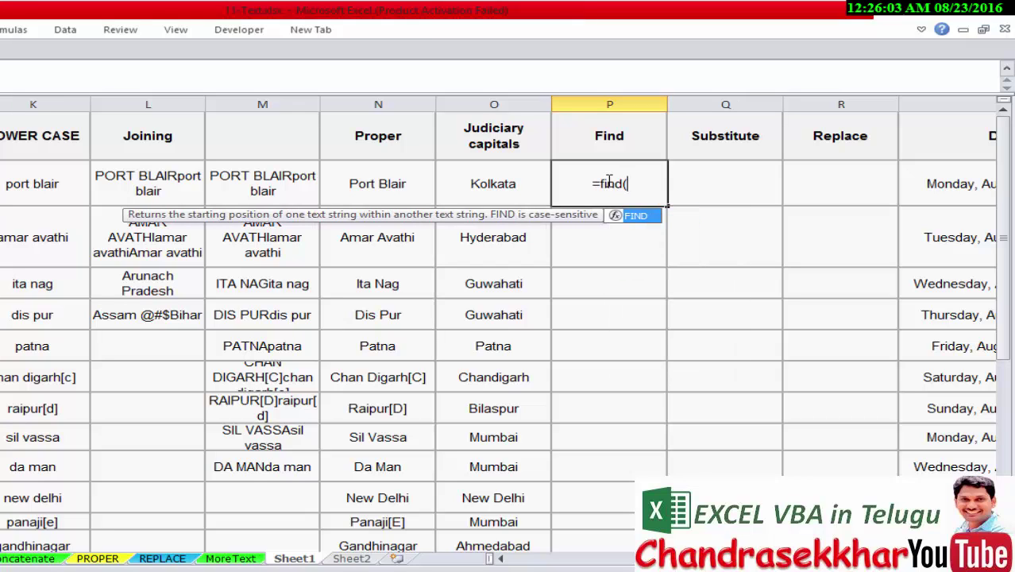
text(")
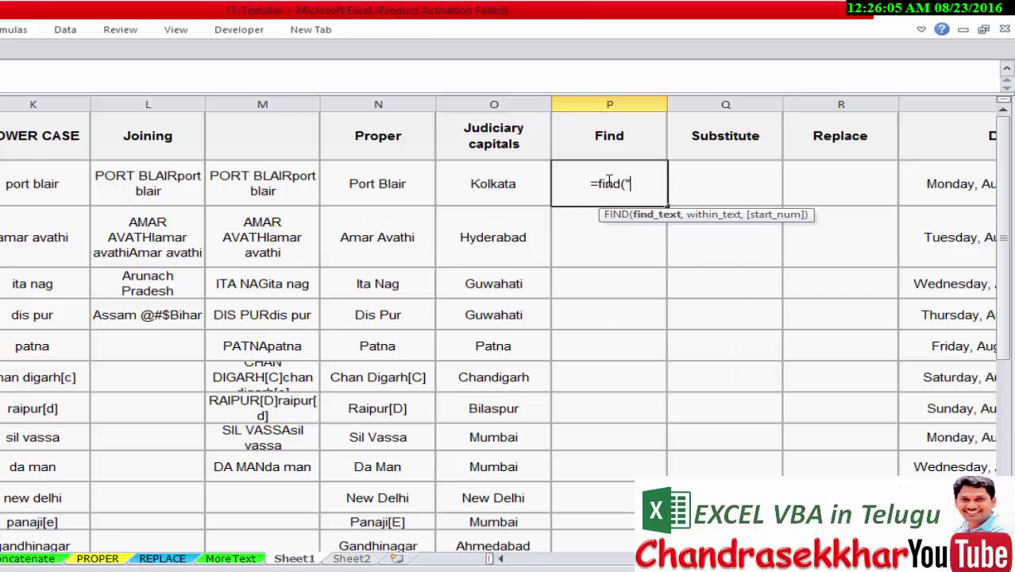
text(K)
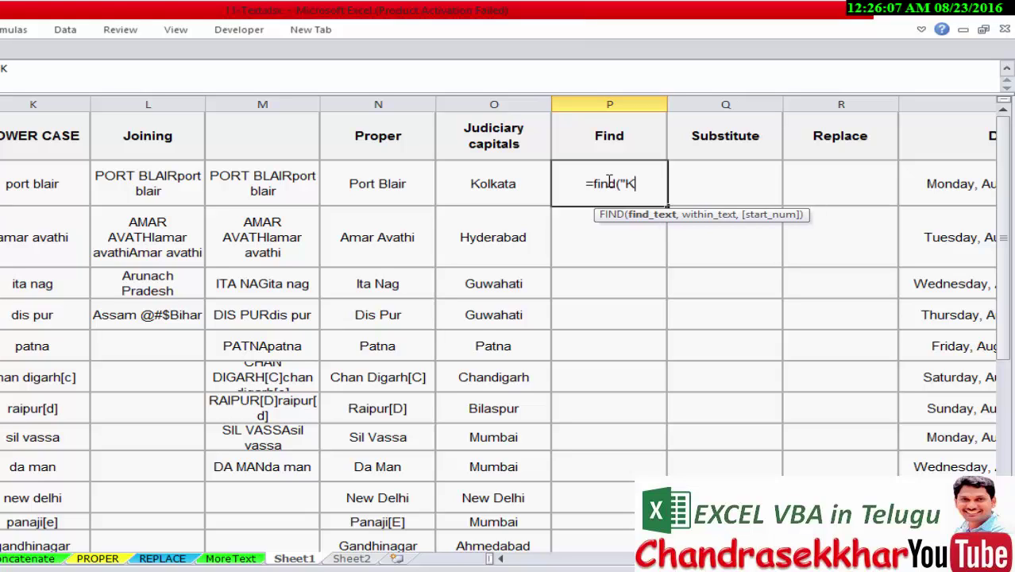
text(",)
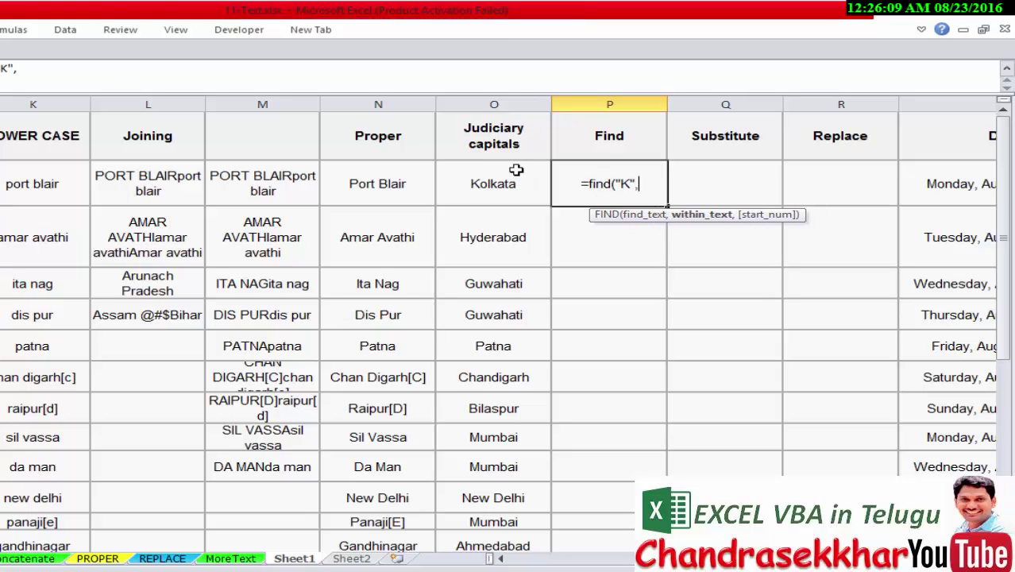
click(517, 170)
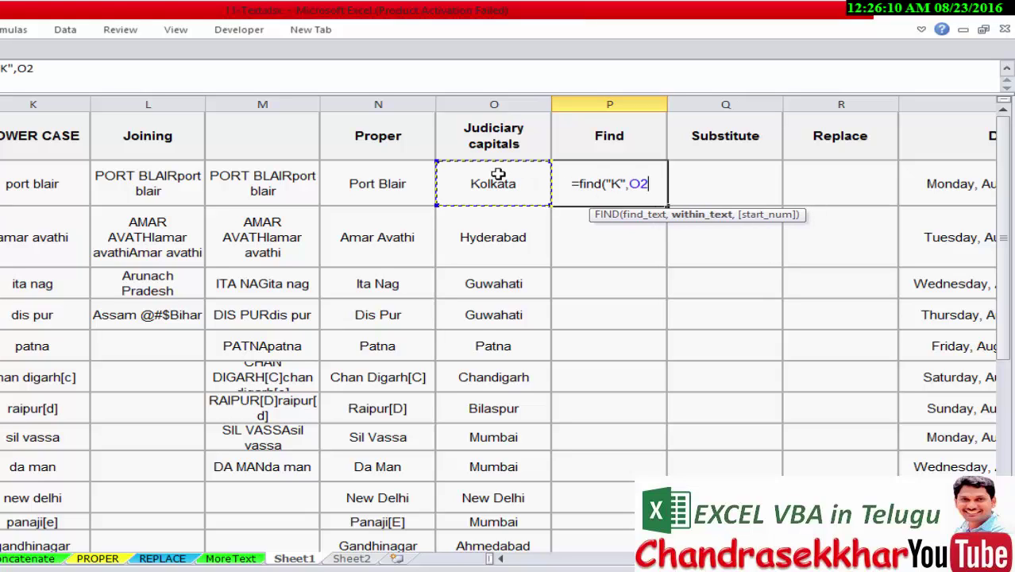
text())
key(Return)
- Complete the FIND formula in P3, returning 7
click(622, 196)
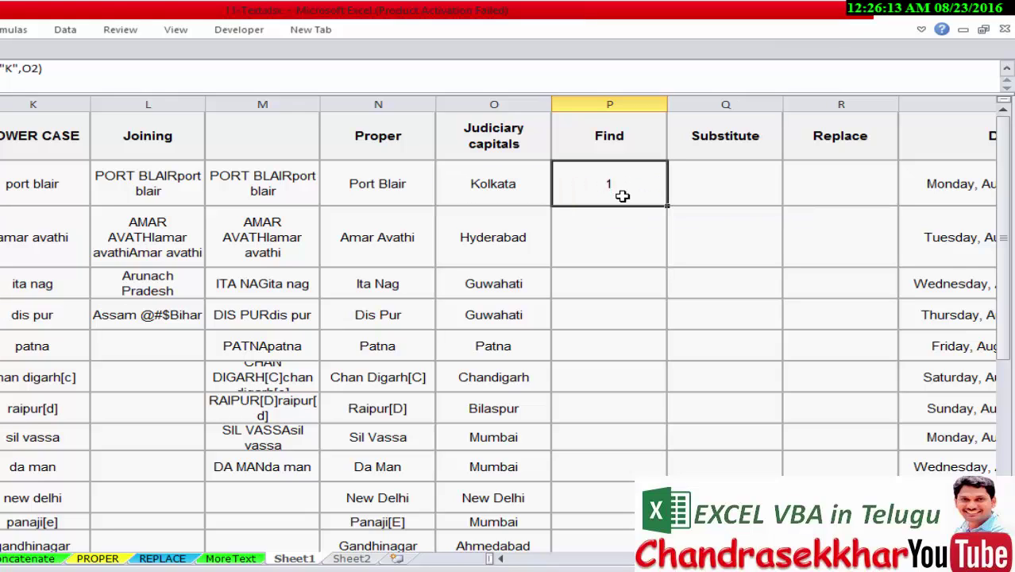
click(496, 187)
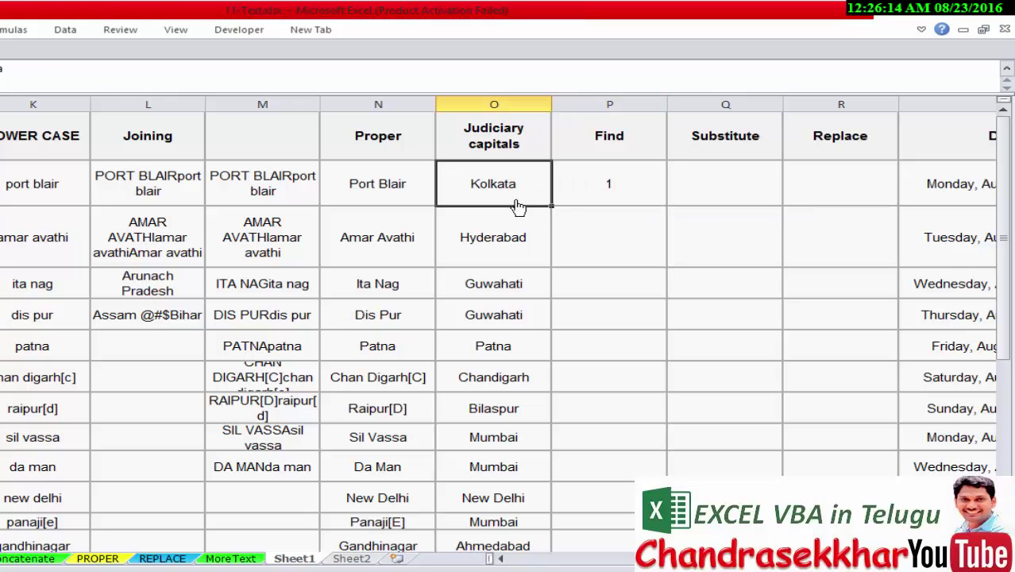
click(600, 188)
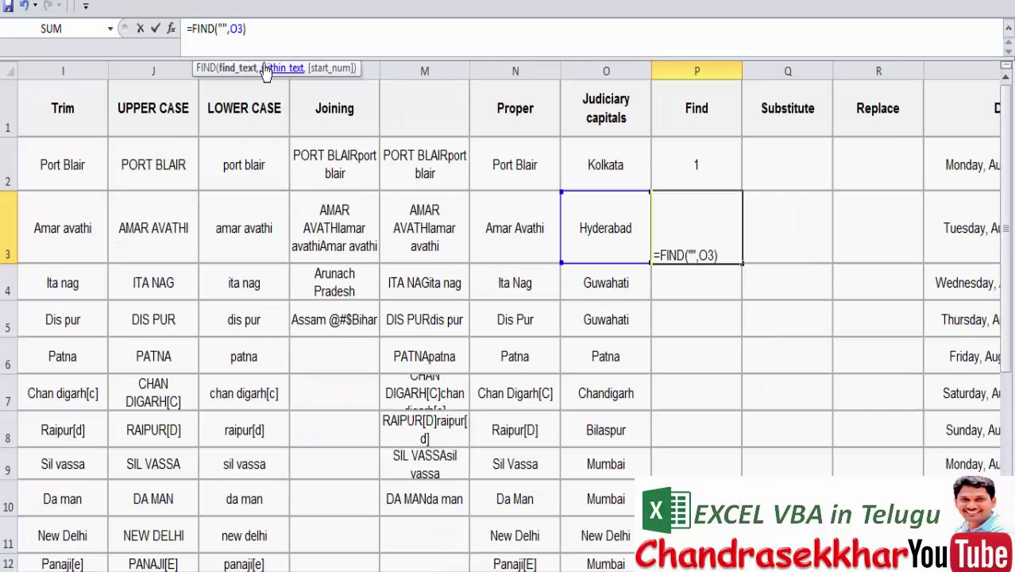
text(b)
key(Return)
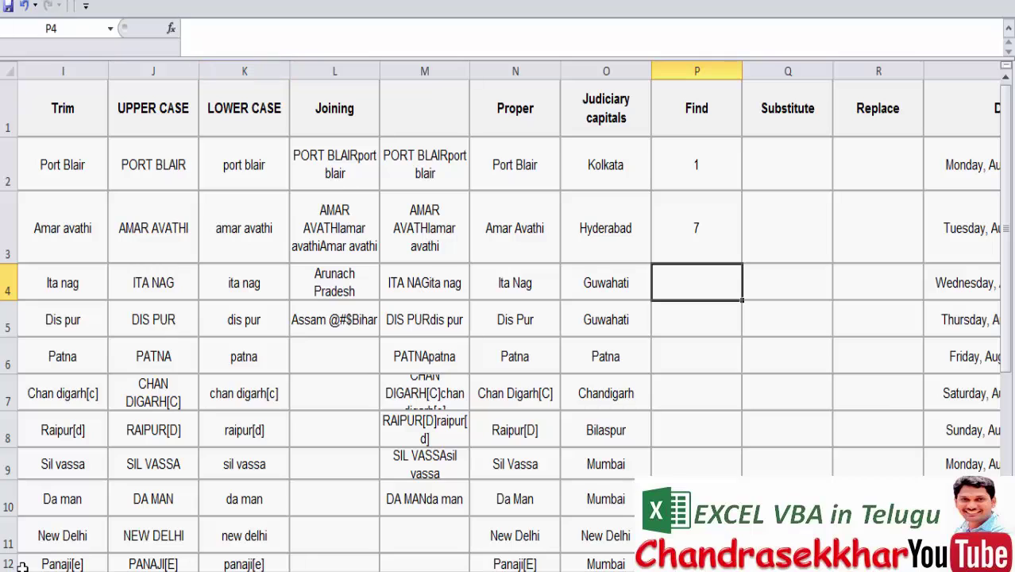
- Enter =FIND("wa",O4) in P4 to find "wa" in Guwahati, returning 3
click(687, 216)
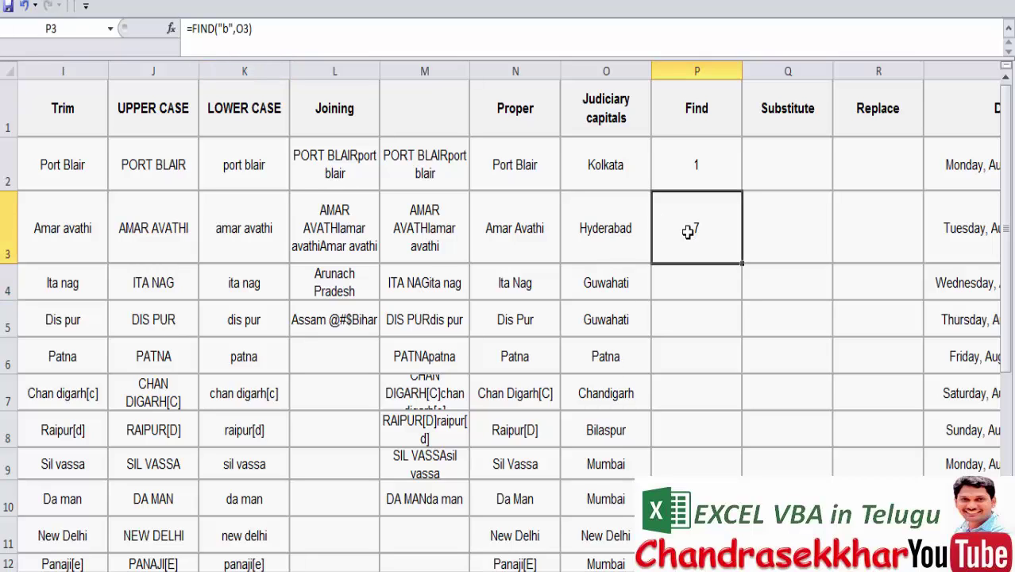
click(707, 275)
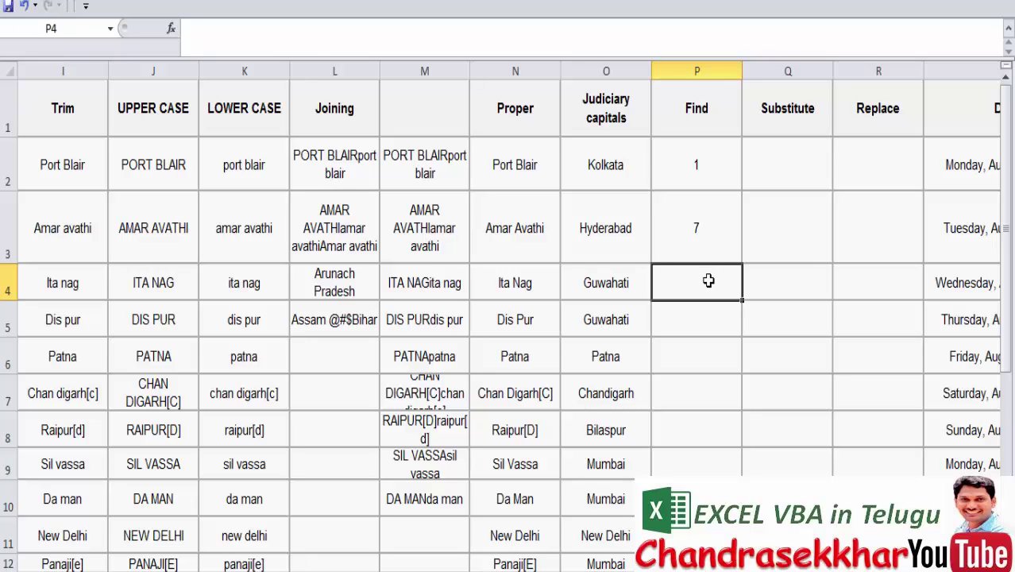
text(=)
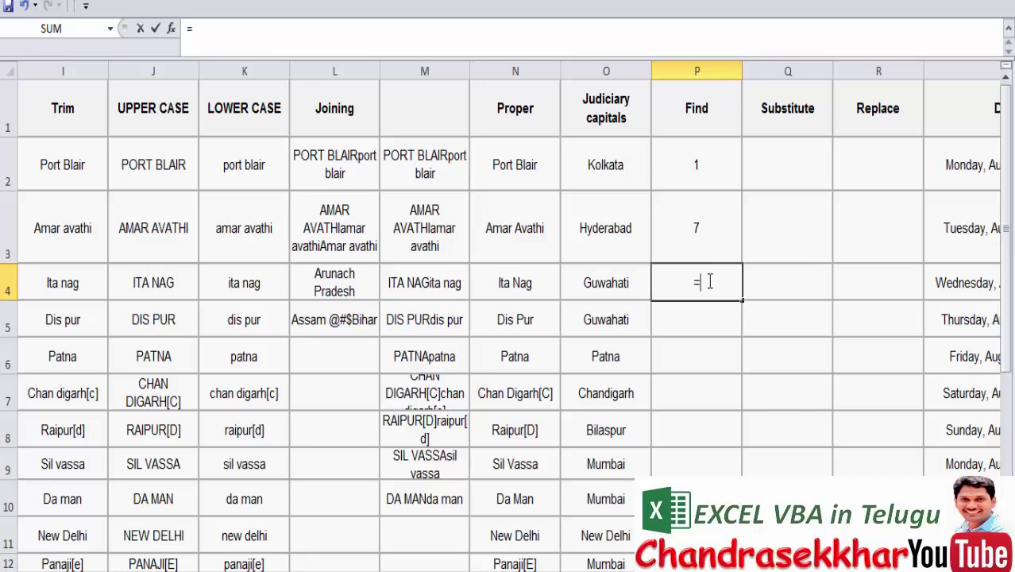
text(fi)
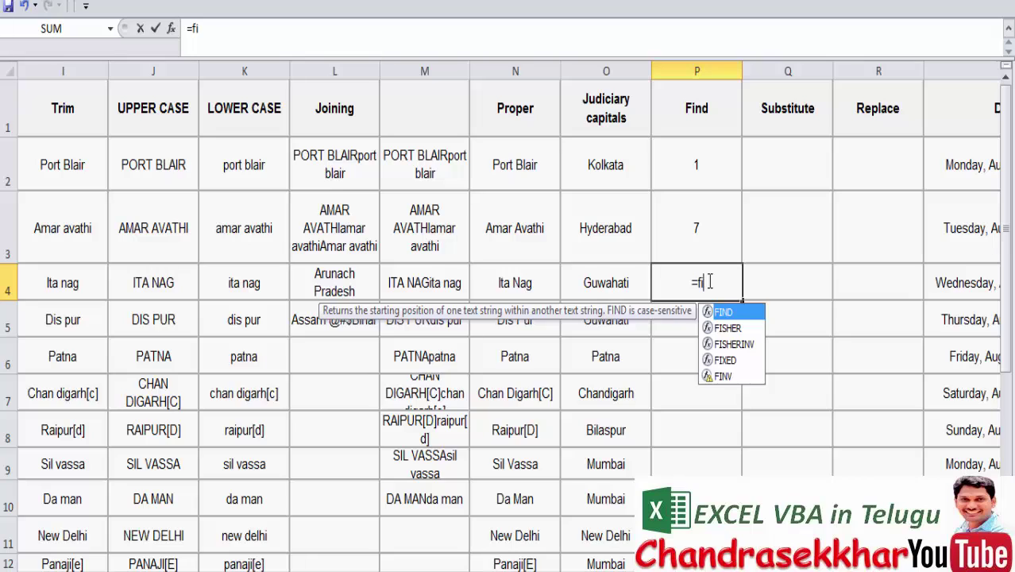
key(Tab)
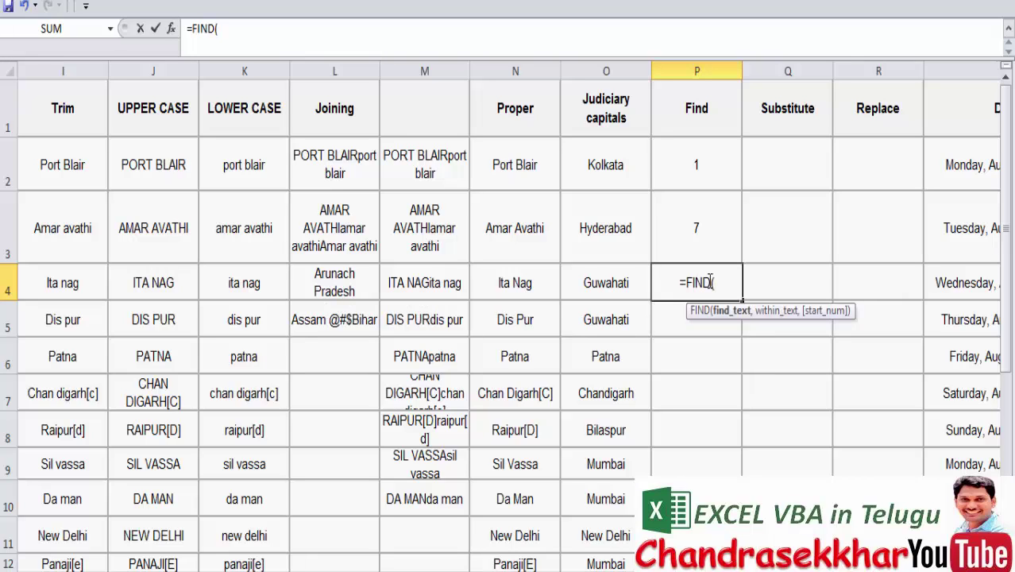
text("wa)
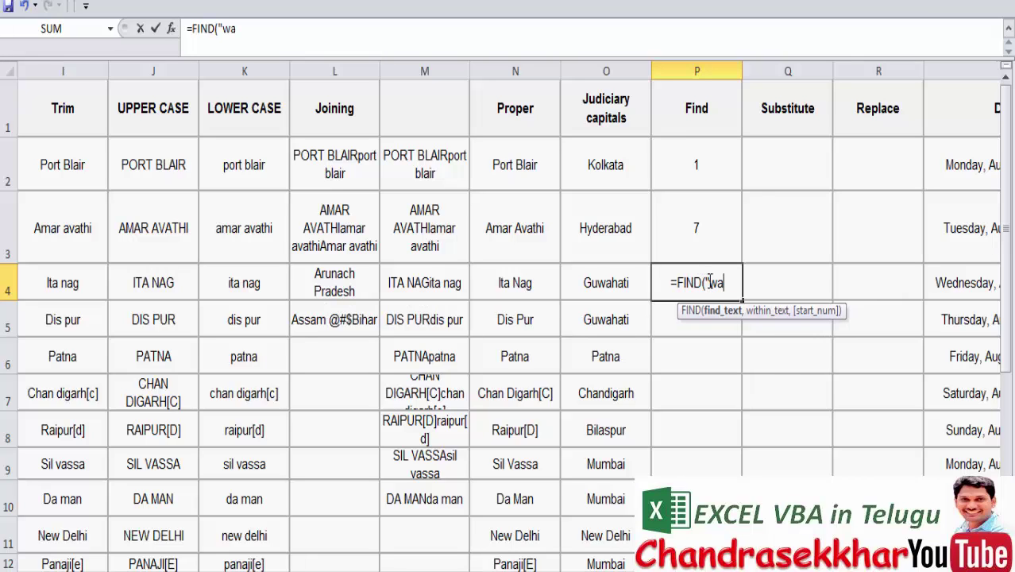
text(",)
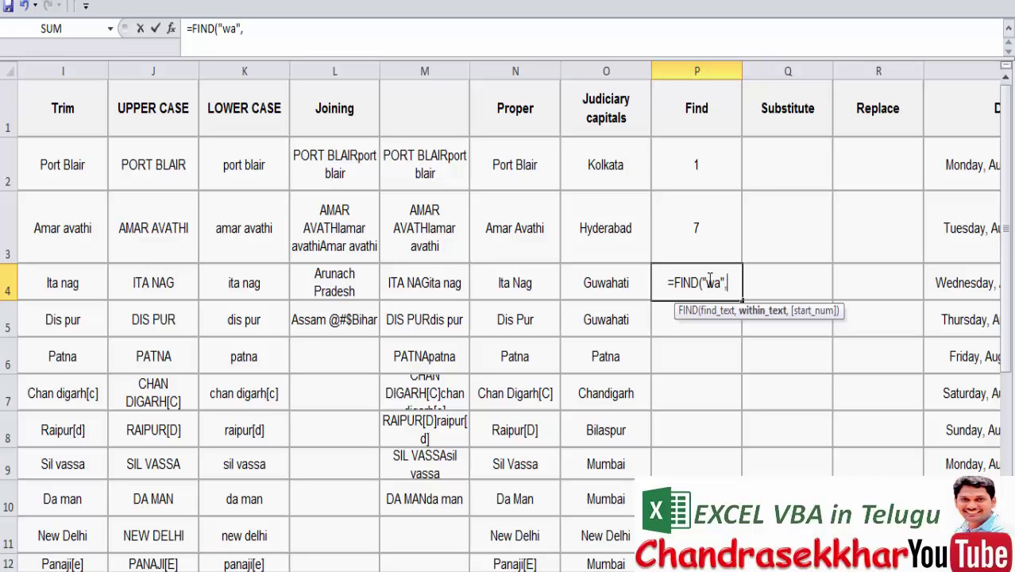
click(630, 291)
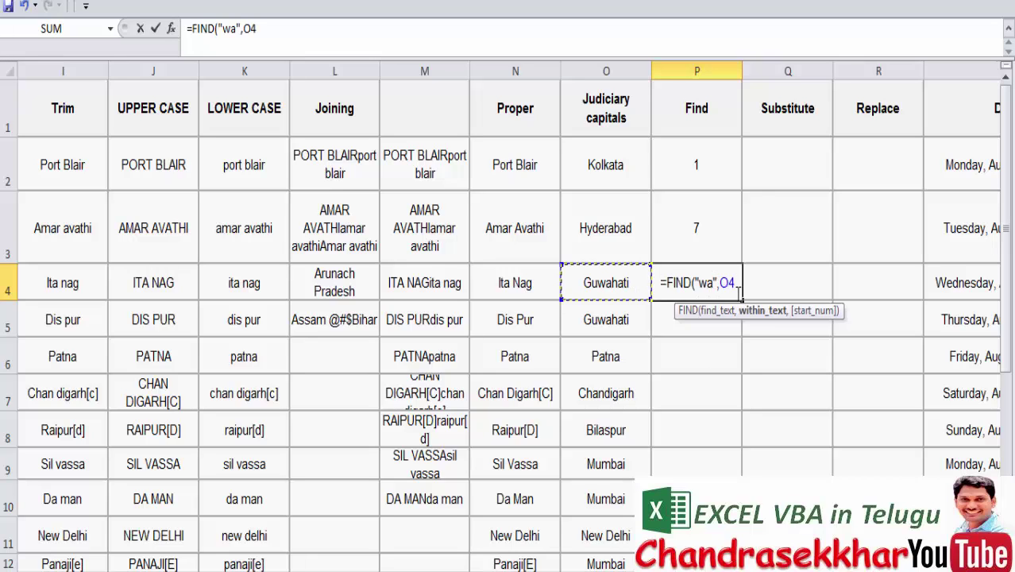
text())
key(Return)
- Review the FIND results 1, 7 and 3 in P2 to P4
click(729, 293)
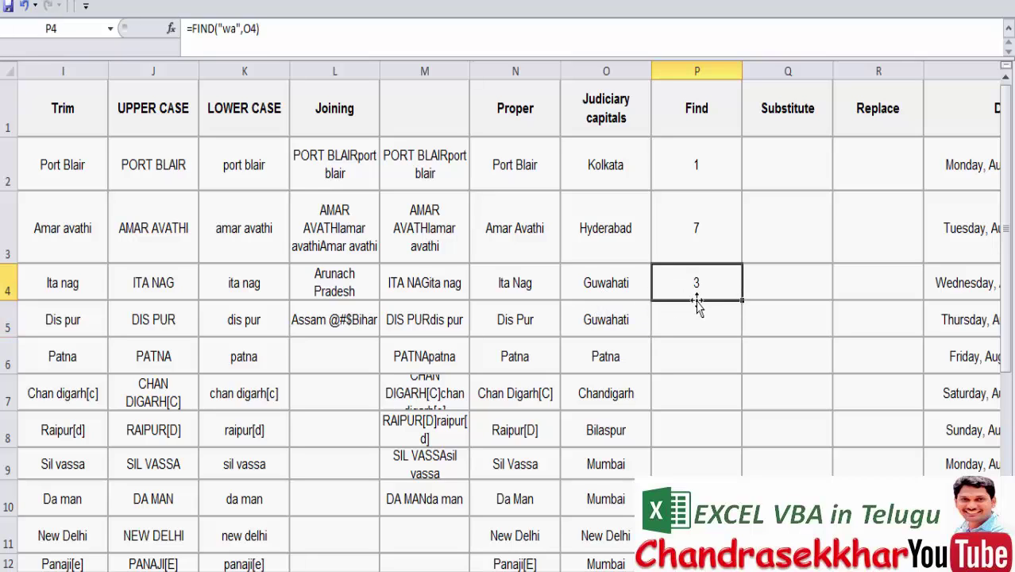
click(692, 163)
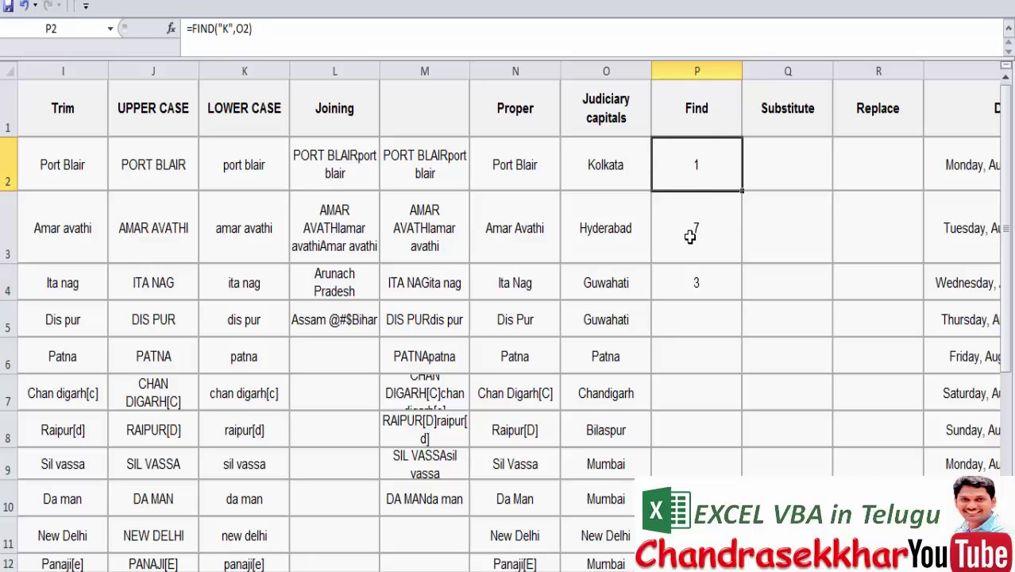
click(691, 238)
click(693, 278)
click(697, 172)
- Move to Substitute cell Q2, then switch to the PowerPoint presentation
click(698, 222)
click(789, 91)
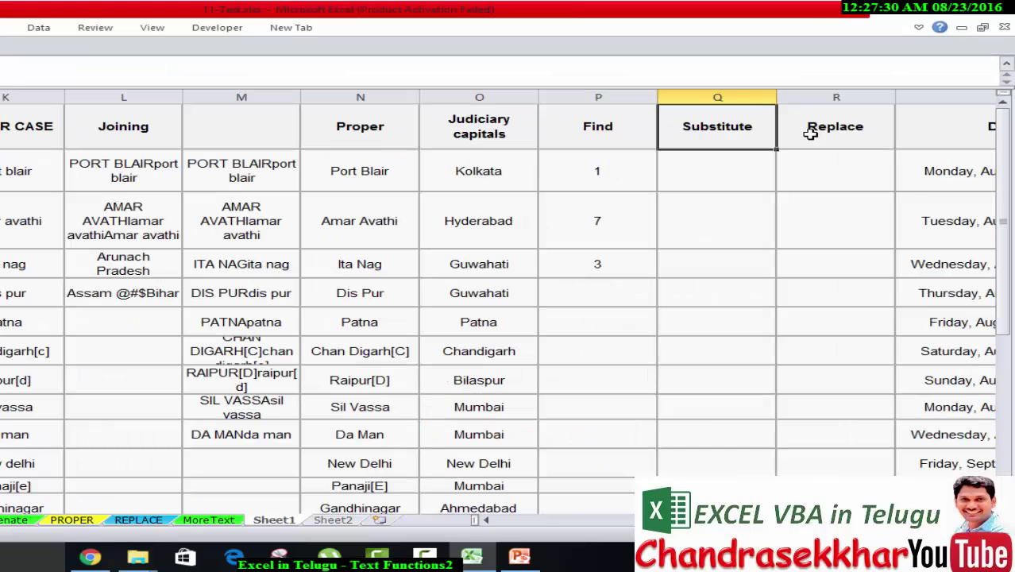
click(822, 136)
click(750, 141)
click(710, 182)
click(521, 558)
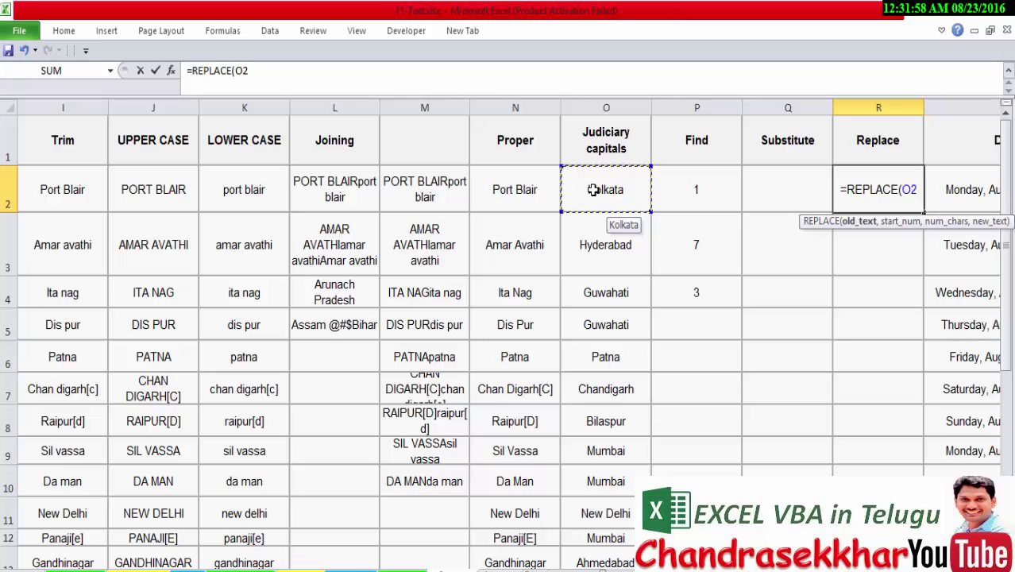
- Finish R2's REPLACE formula on Kolkata with "C", producing Cata
text(,)
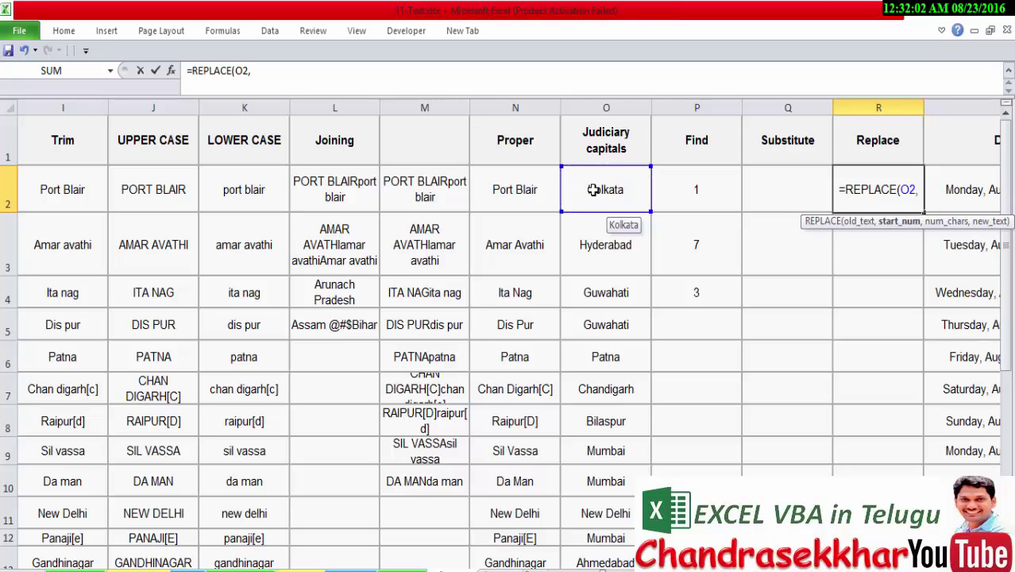
text(1,)
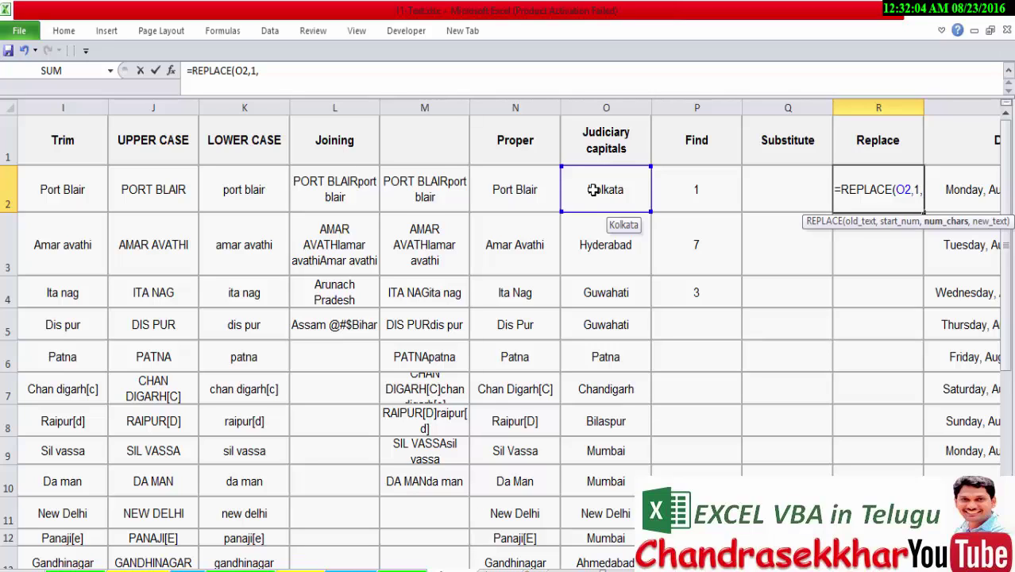
text( ,)
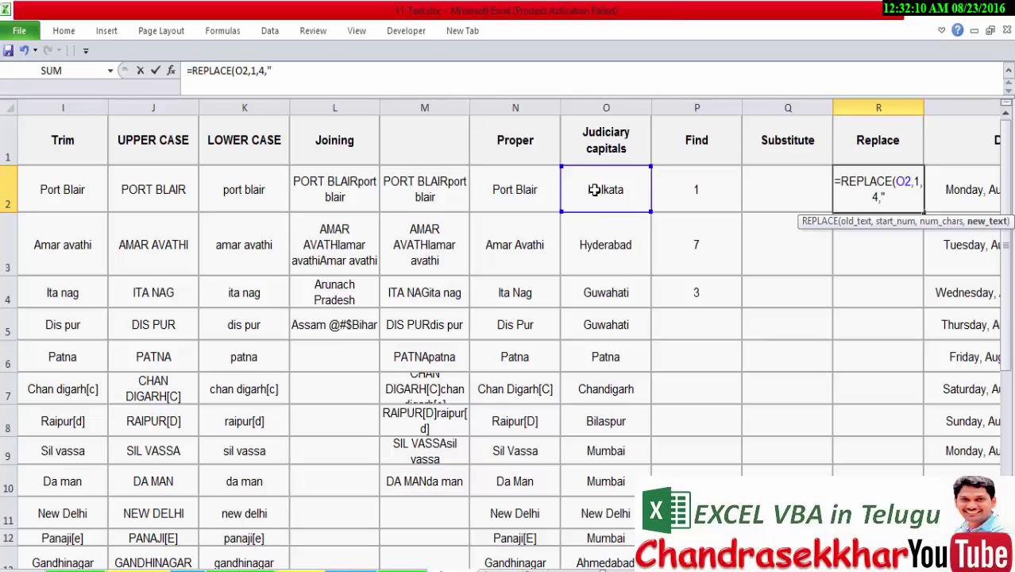
text(C"))
key(Return)
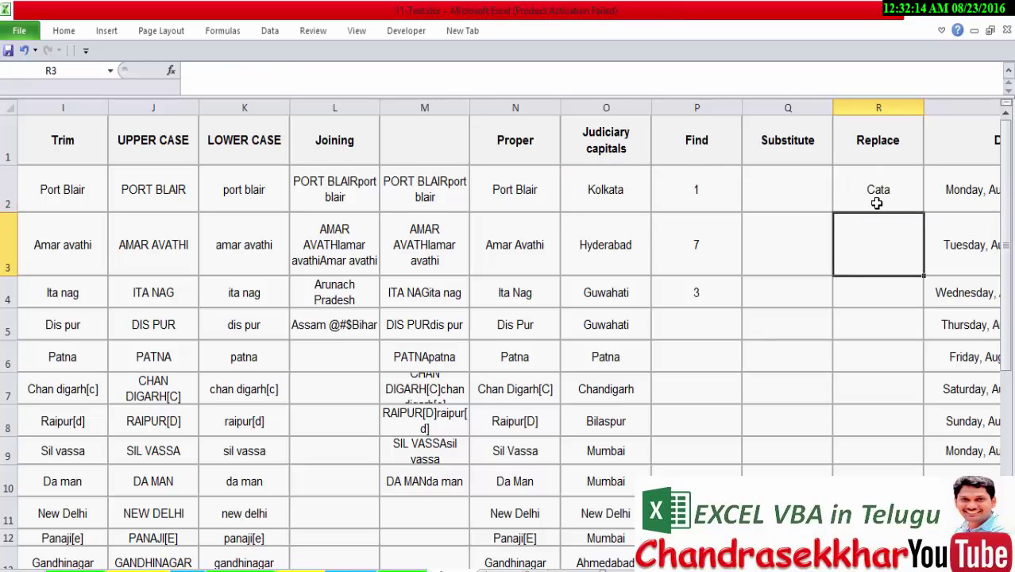
click(877, 203)
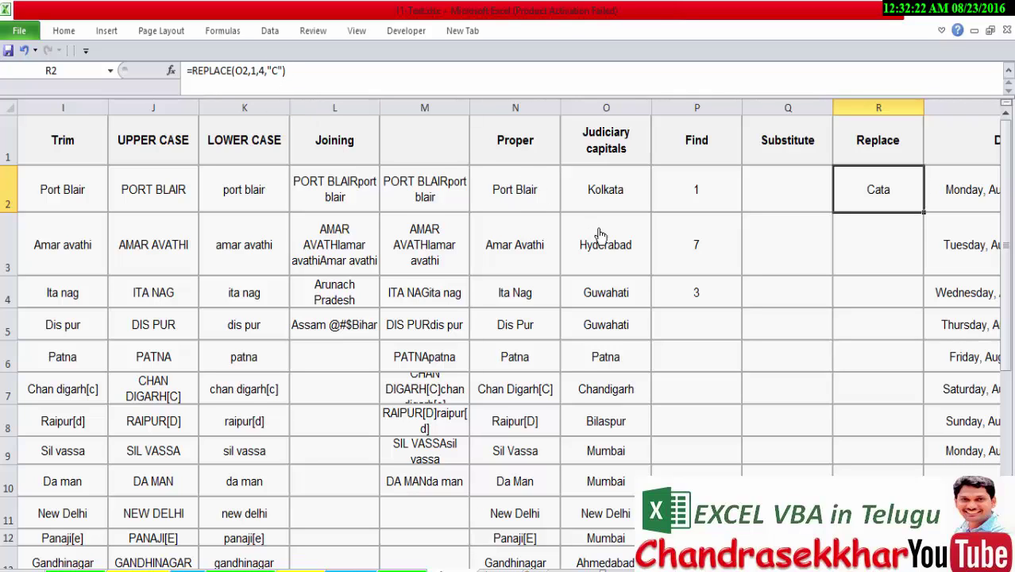
- Enter a REPLACE formula in R3 on Hyderabad (O3) with "ma", giving Amaabad
mouse_move(602, 209)
click(870, 236)
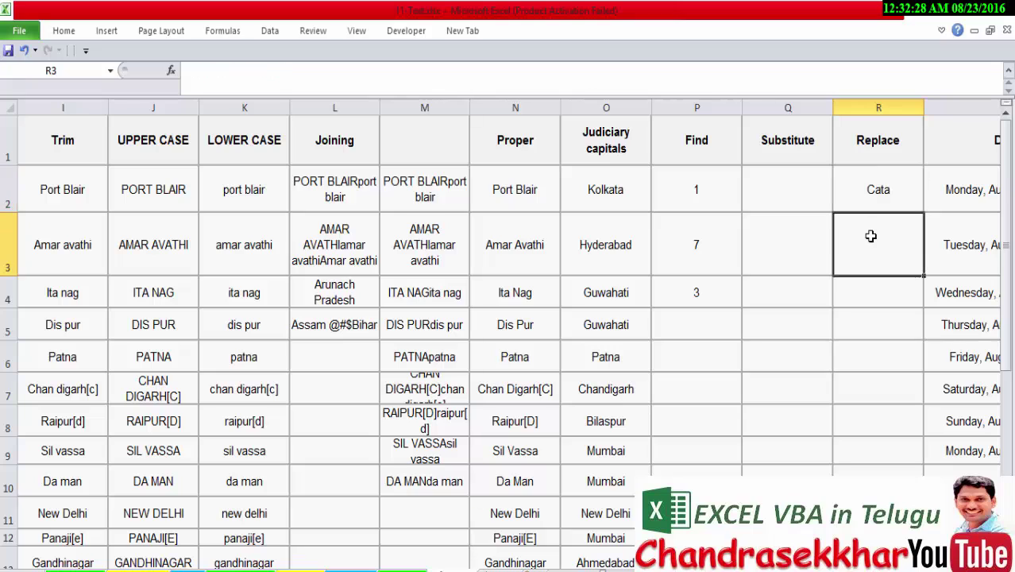
text(=)
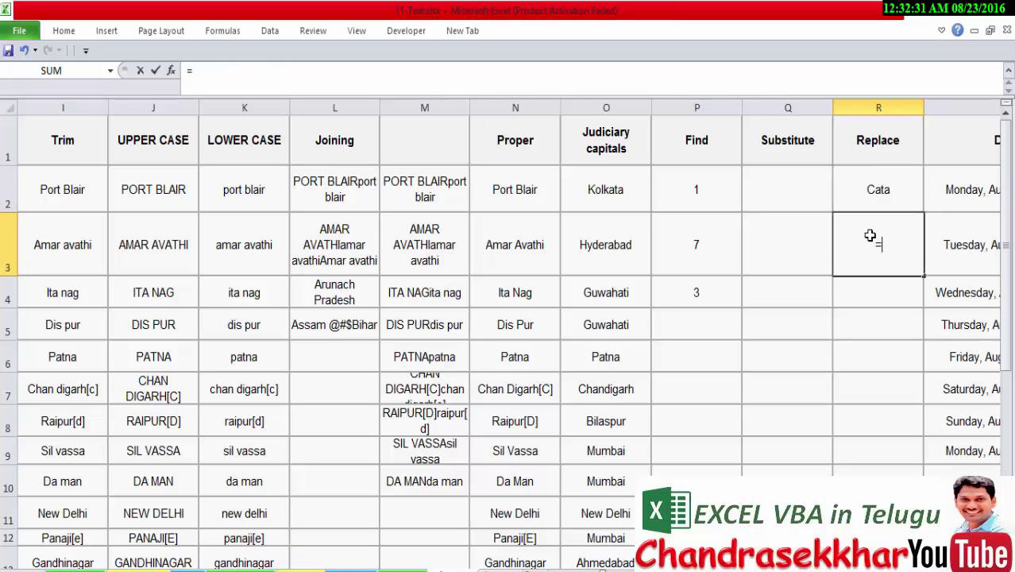
text(r)
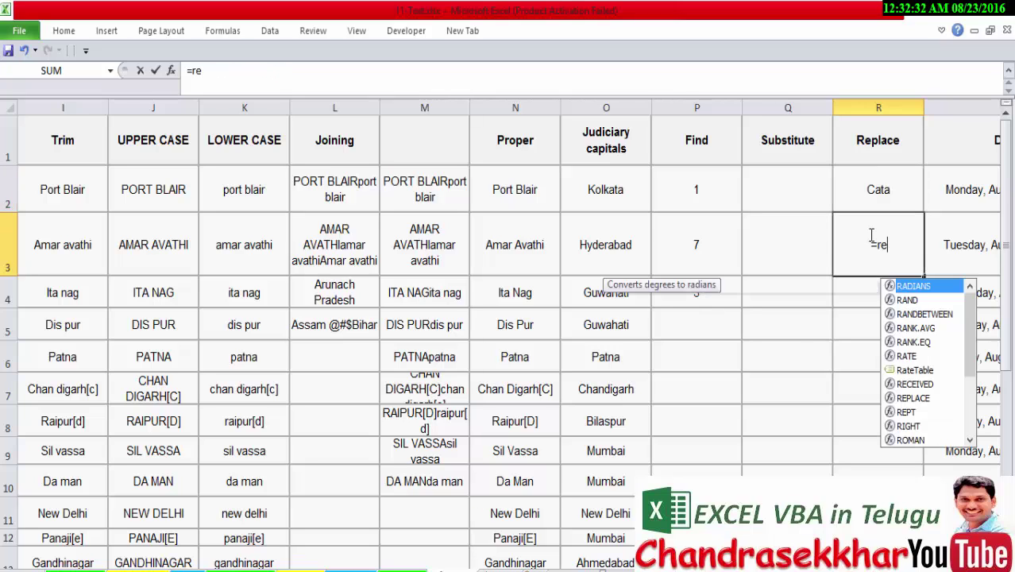
text(e)
key(Down)
key(Tab)
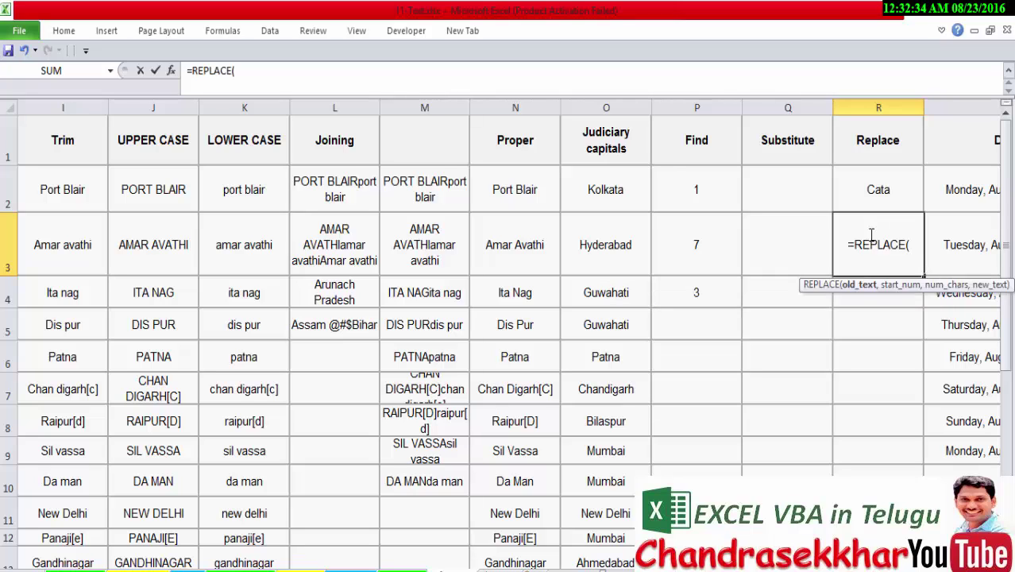
click(605, 236)
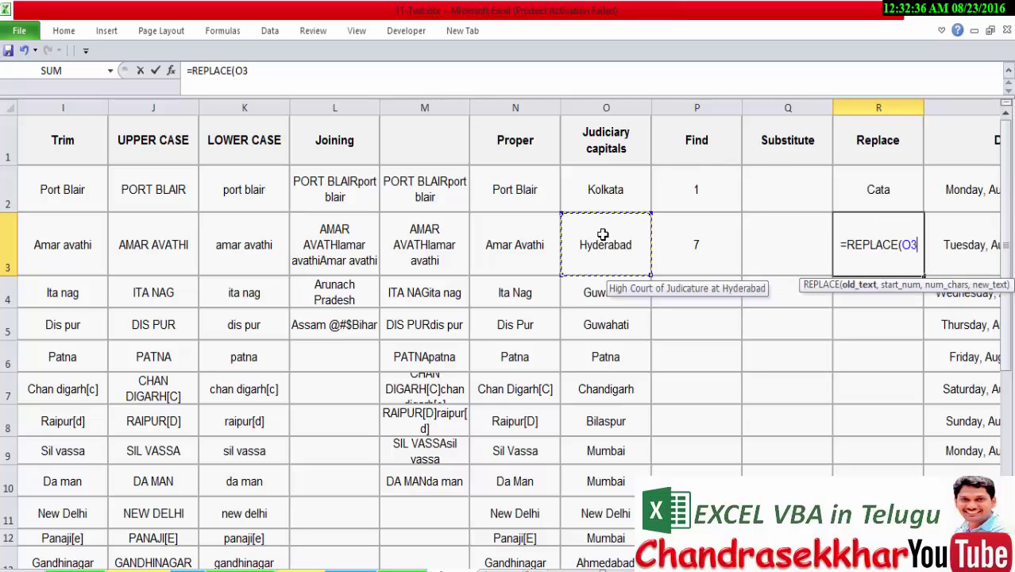
text(,)
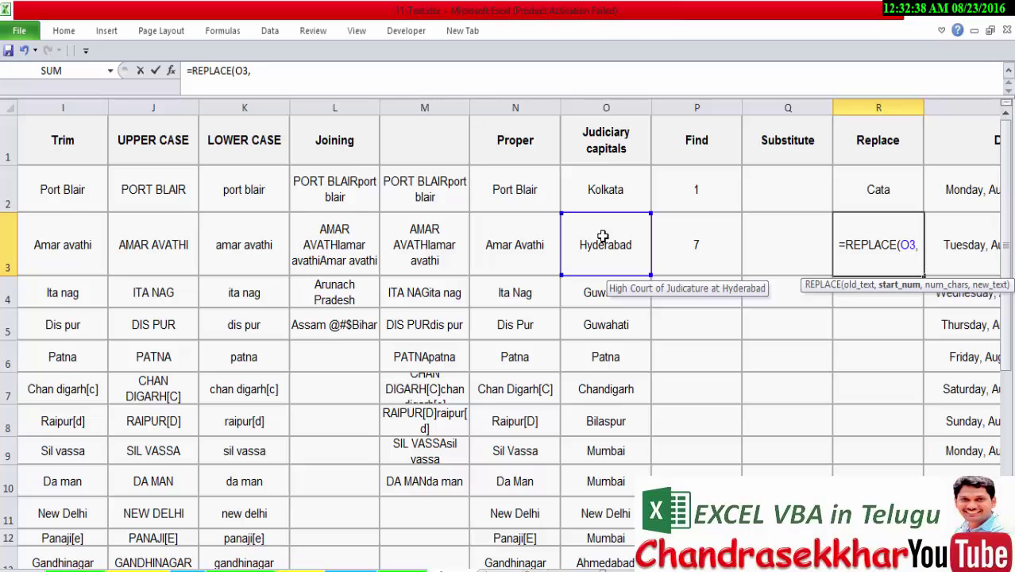
text(1)
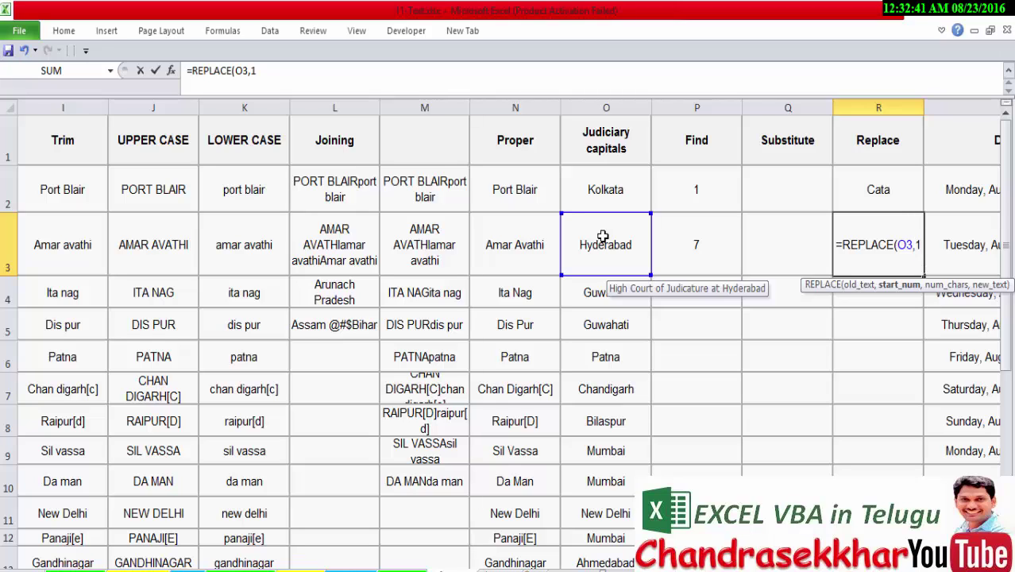
text(,)
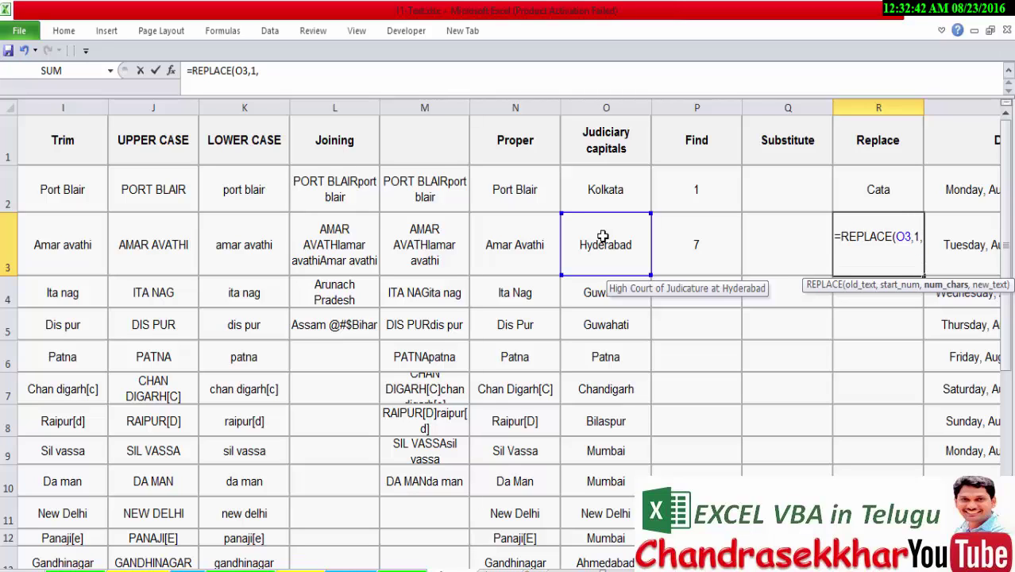
text( ,)
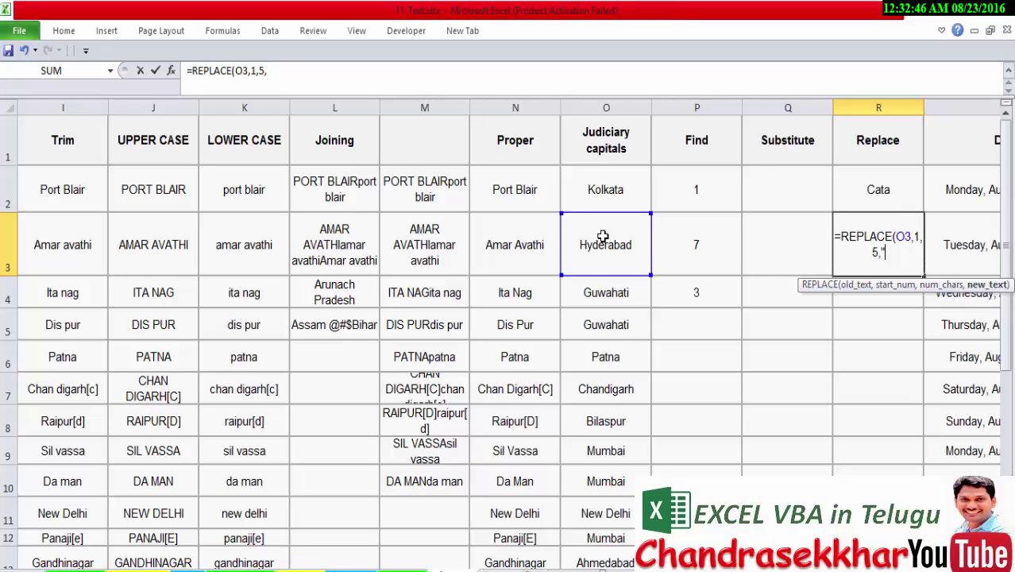
text(ma)
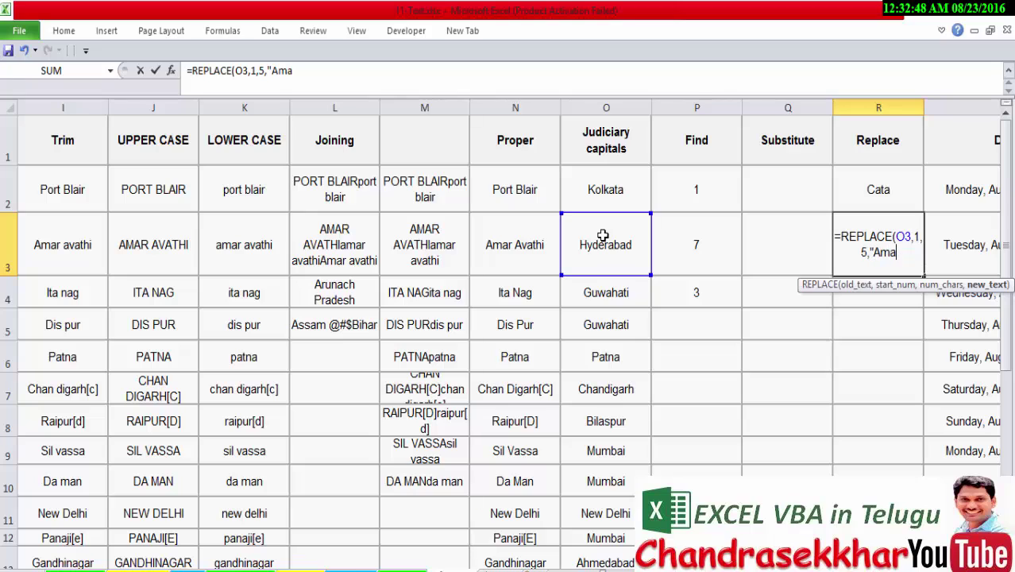
text("))
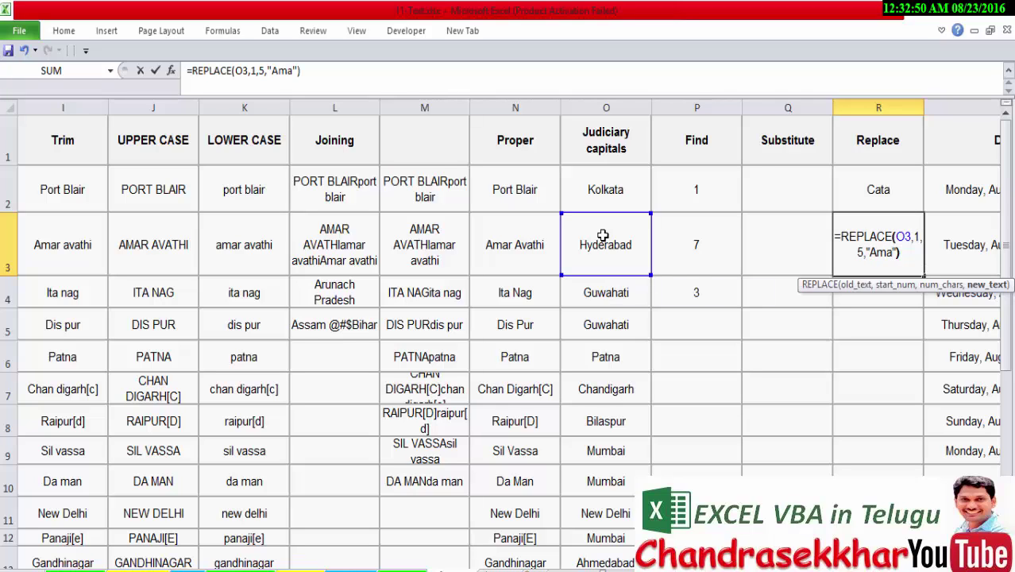
key(Return)
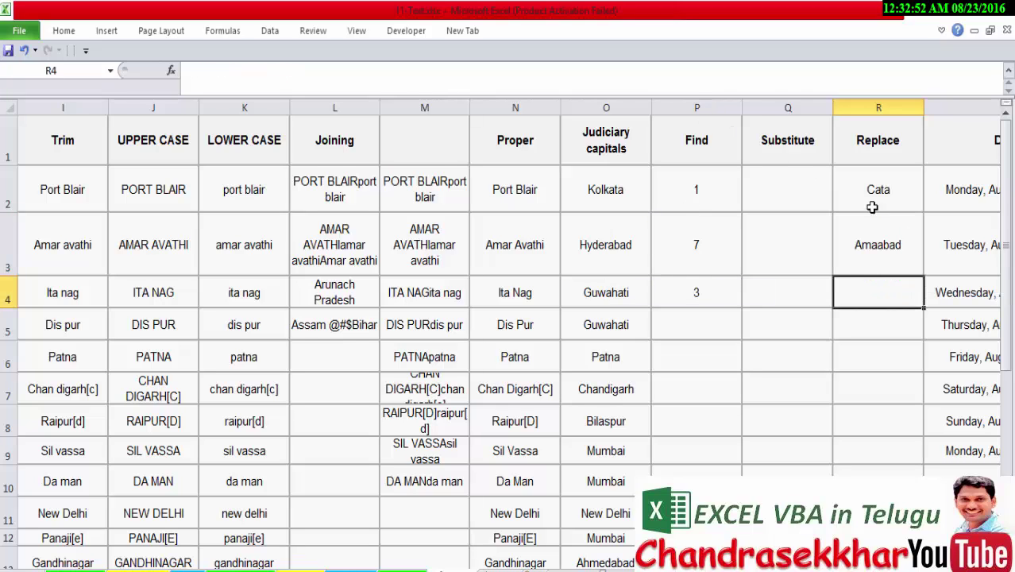
click(908, 268)
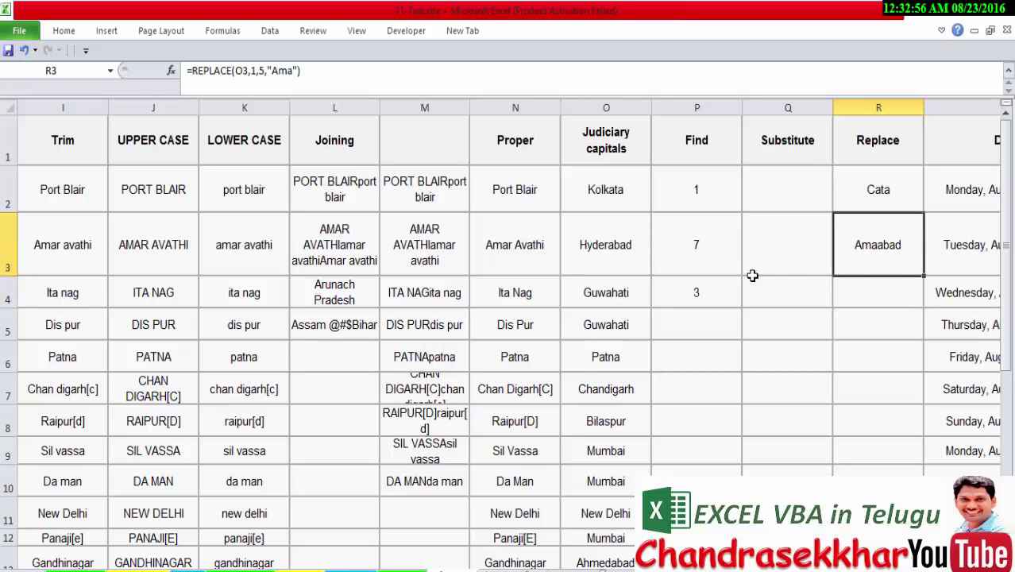
- Enter =REPLACE(O4,4,8,"T") in R4, turning Guwahati into GuwT
click(880, 290)
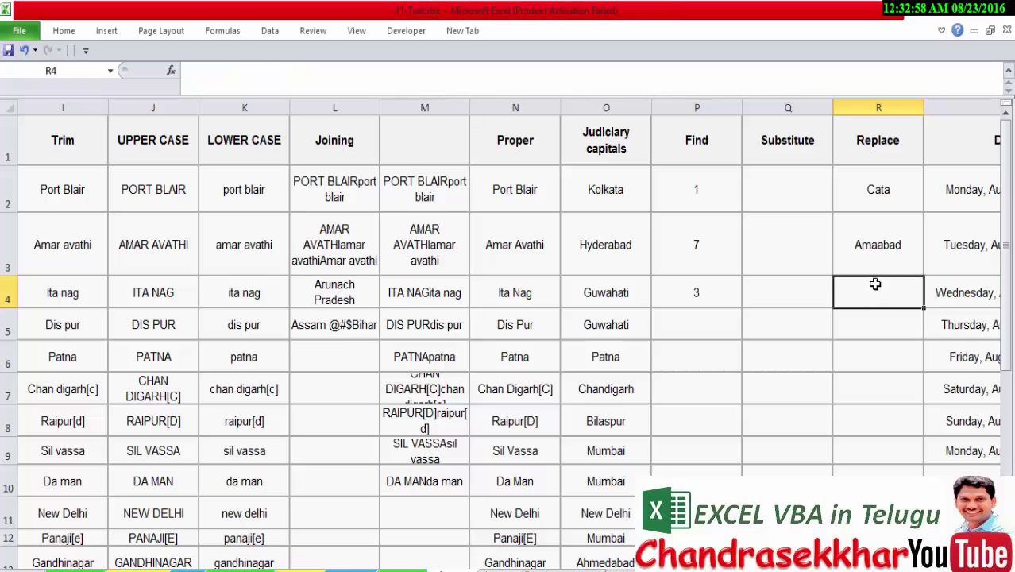
click(865, 266)
click(876, 289)
text(=re)
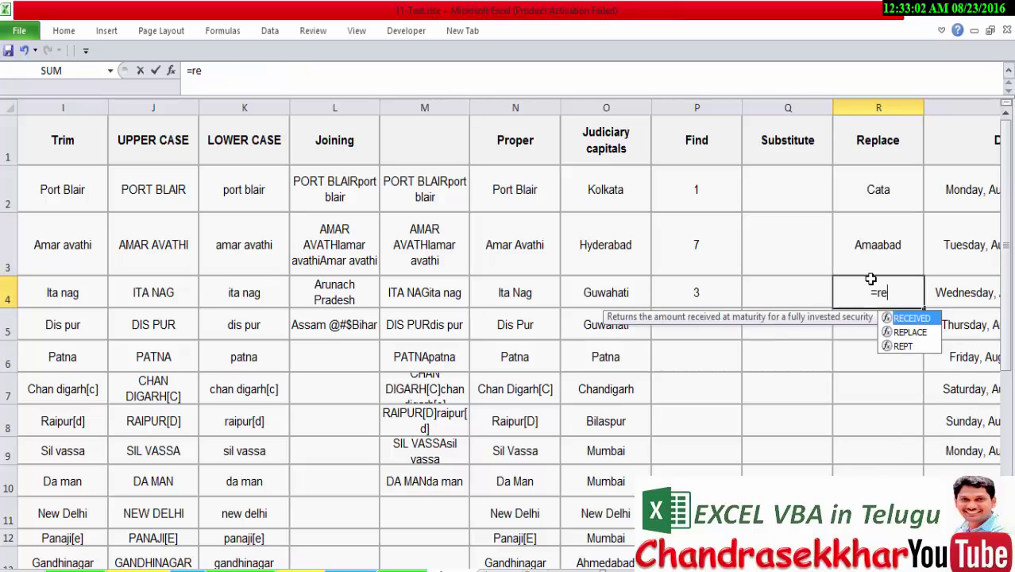
key(Down)
key(Tab)
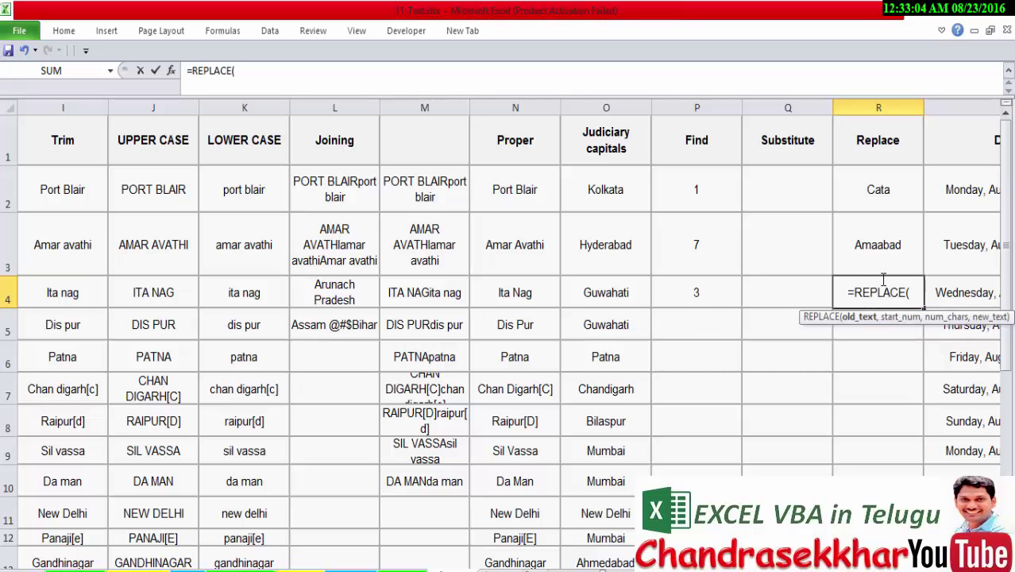
click(643, 292)
text(,)
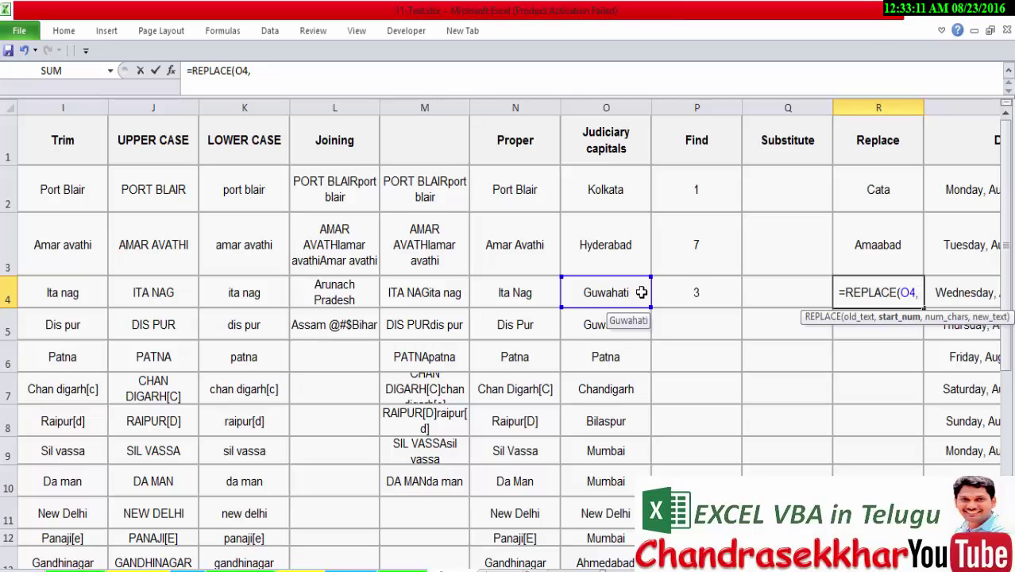
text(4,)
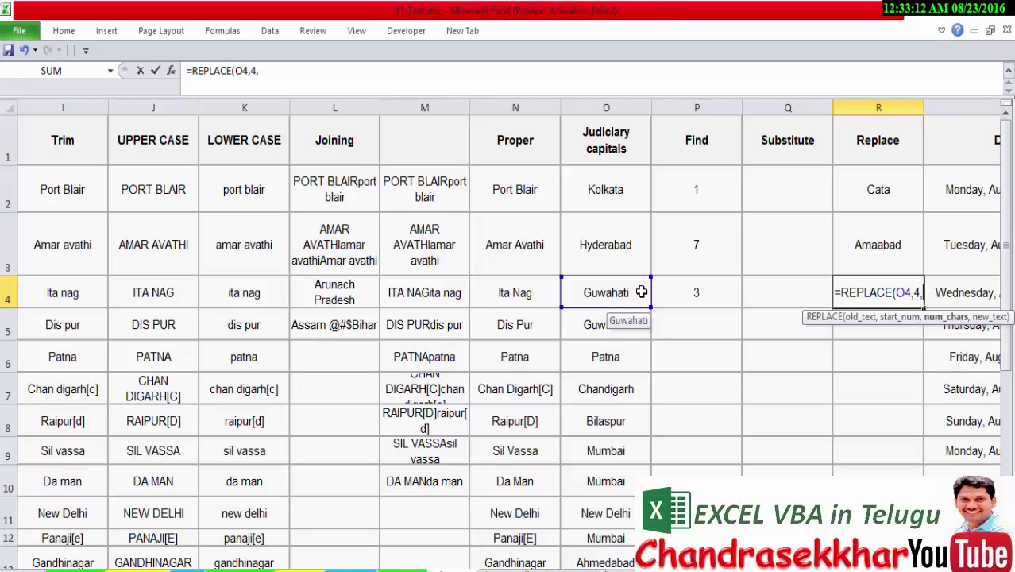
text(8,)
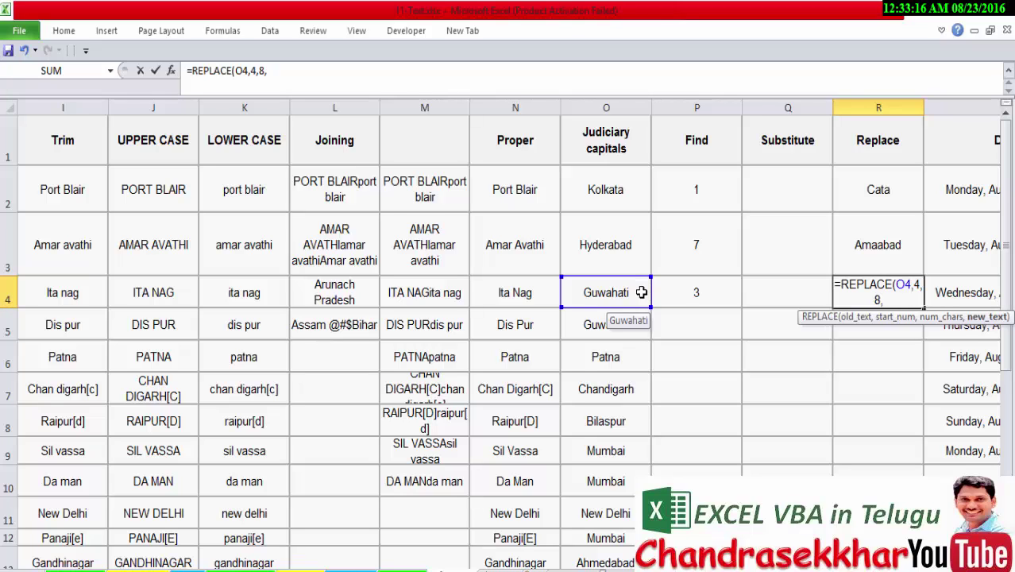
text(T)
key(BackSpace)
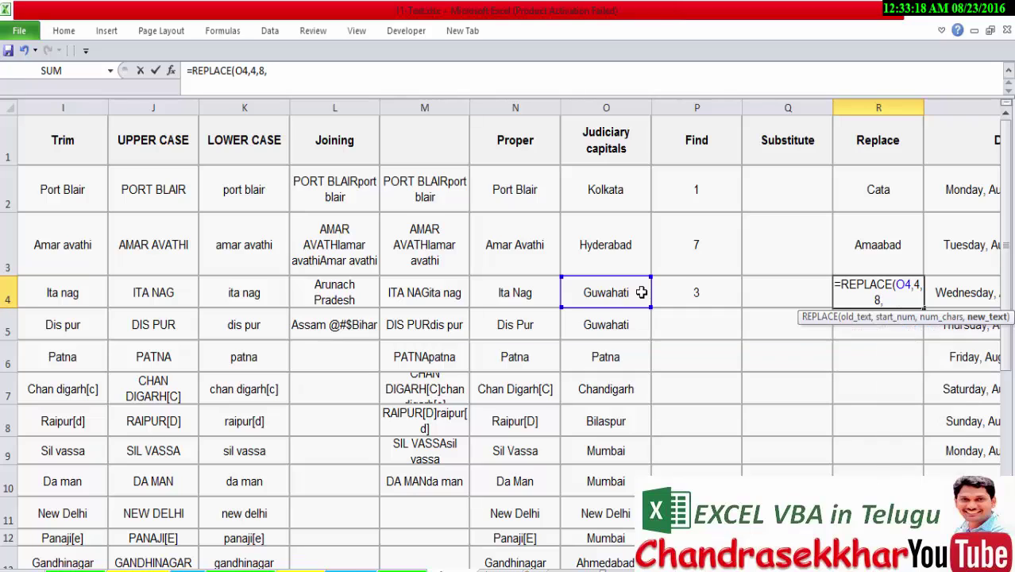
text("T)
text())
key(Return)
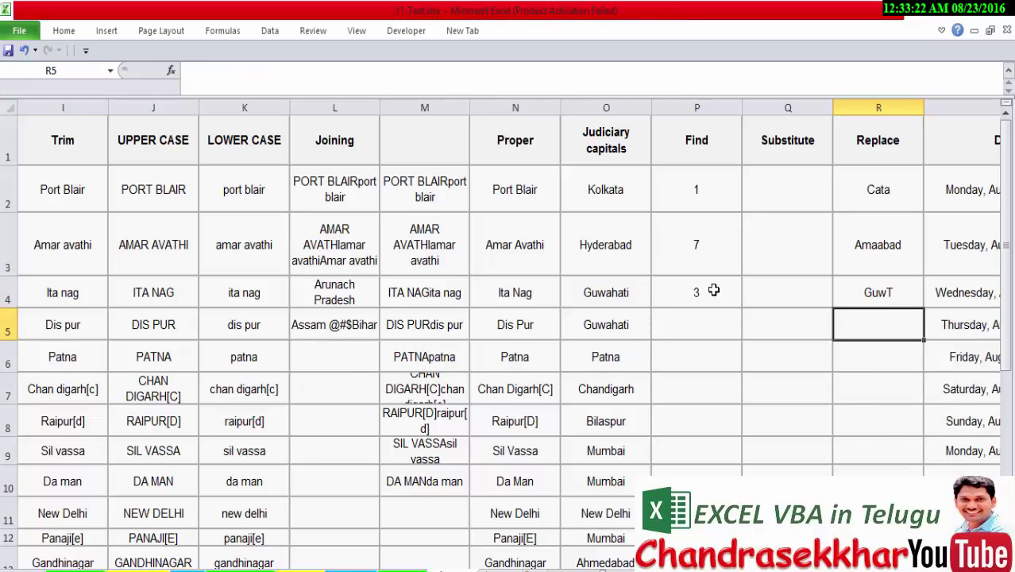
- Fill R4's REPLACE formula down to R9 and compare the R2 and R3 formulas
click(847, 291)
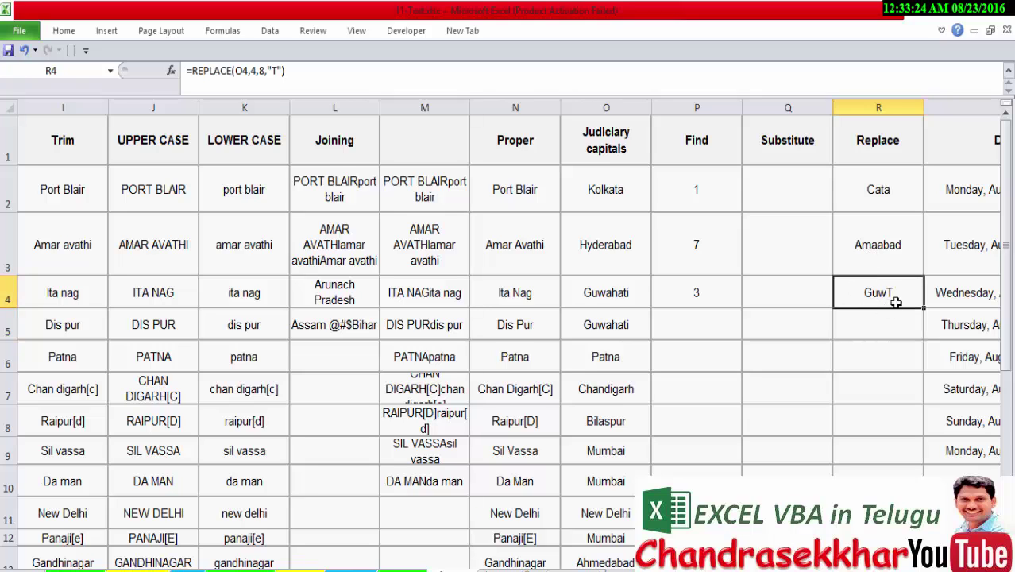
drag(920, 336, 908, 449)
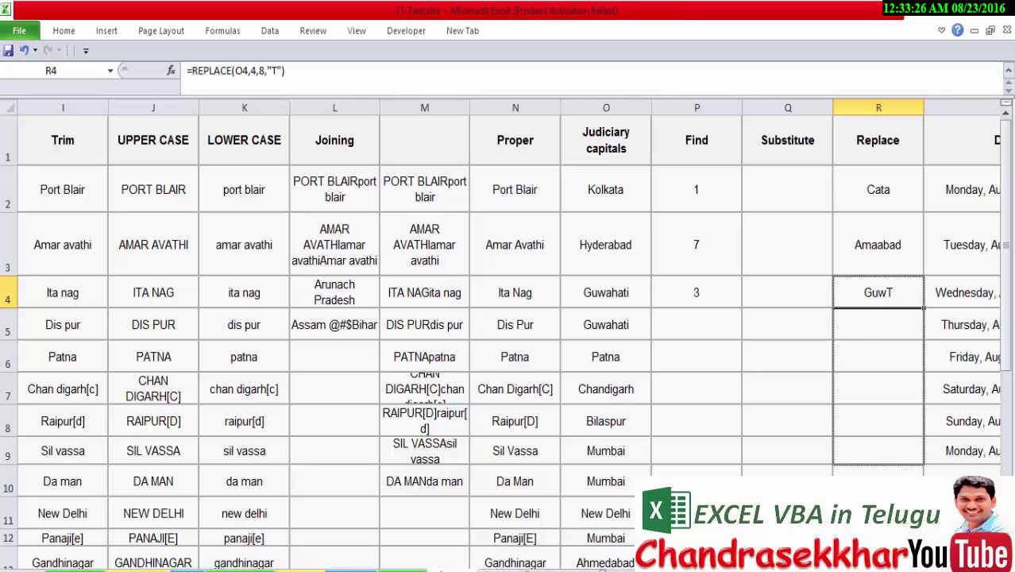
click(865, 201)
click(853, 250)
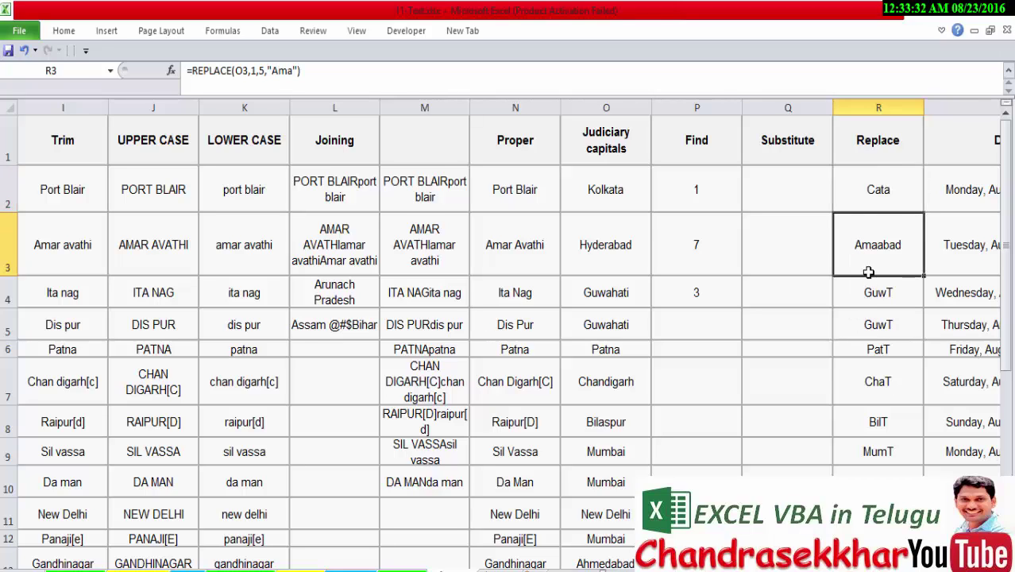
click(858, 203)
click(857, 238)
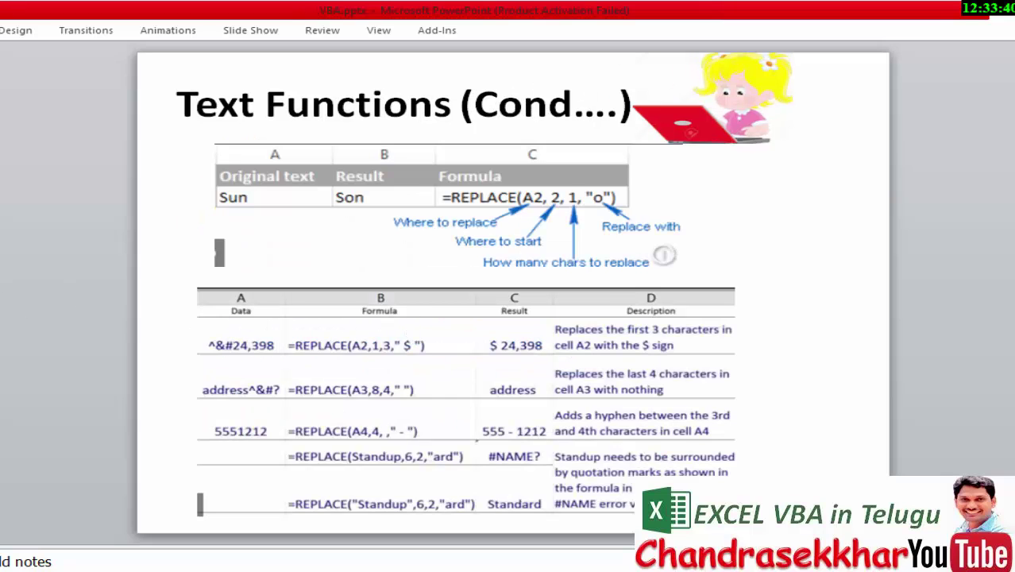
- Show the SUBSTITUTE slide (Hi Tim to Hi John), then return to Excel's cell Q2
key(Page_Down)
key(Page_Up)
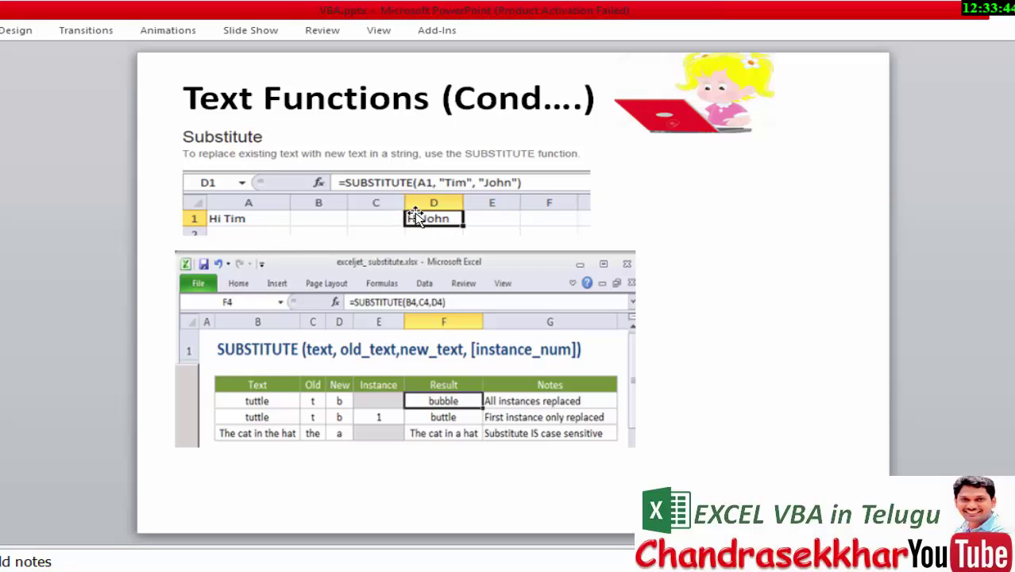
mouse_move(433, 219)
click(496, 237)
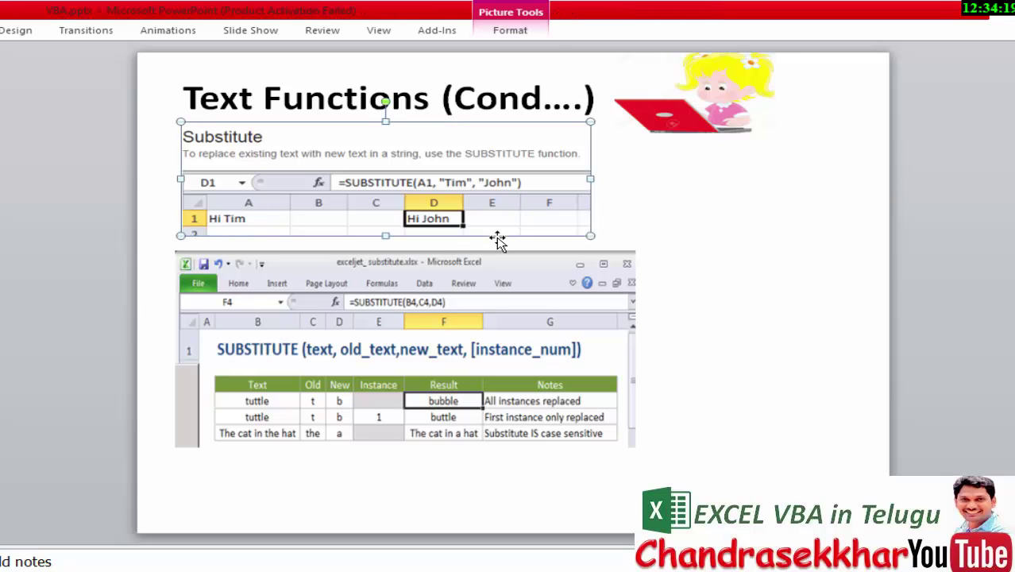
click(635, 240)
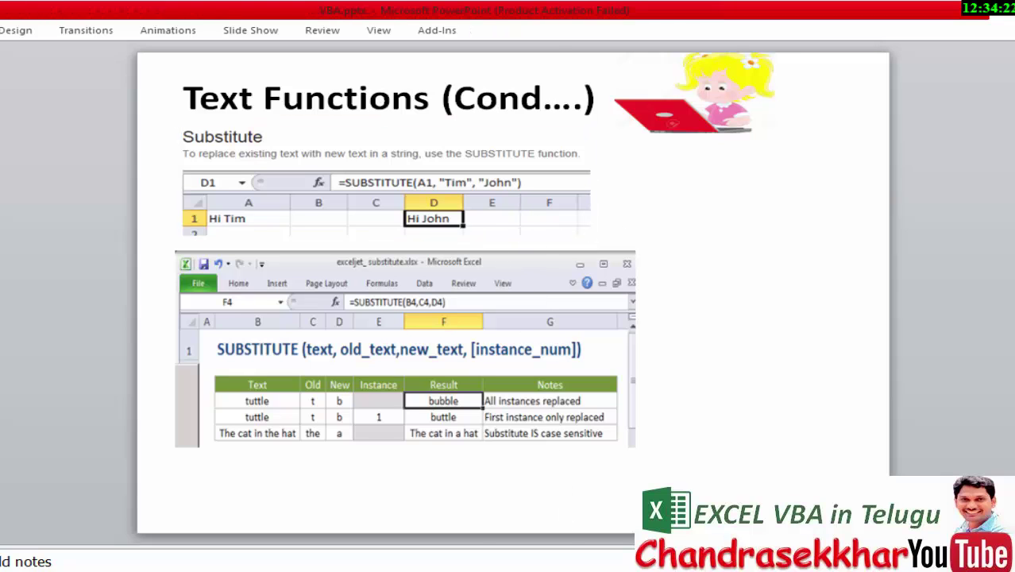
click(599, 557)
click(787, 182)
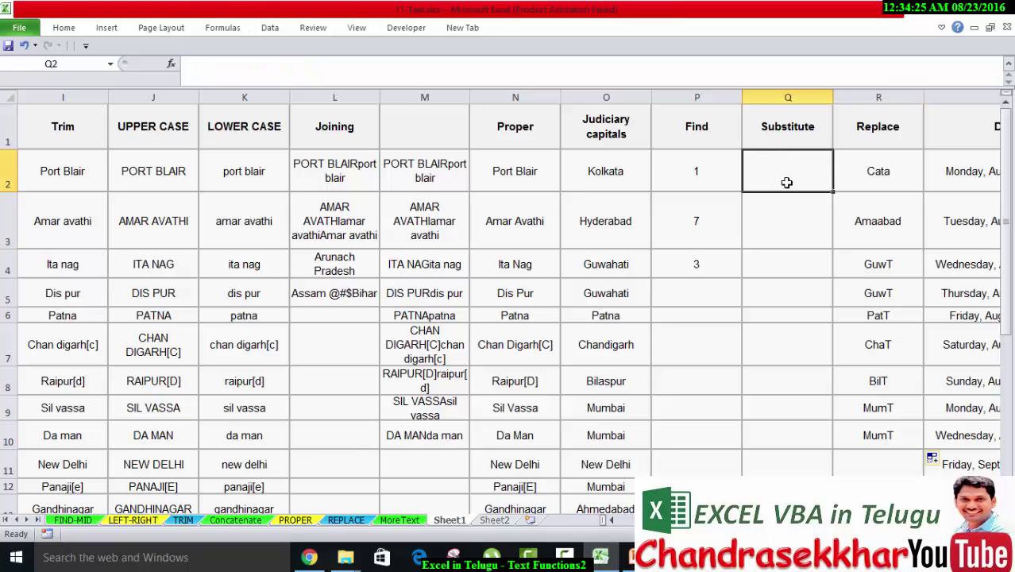
- Enter =SUBSTITUTE(O2,"kata","K") in Q2, turning Kolkata into KolK
text(=su)
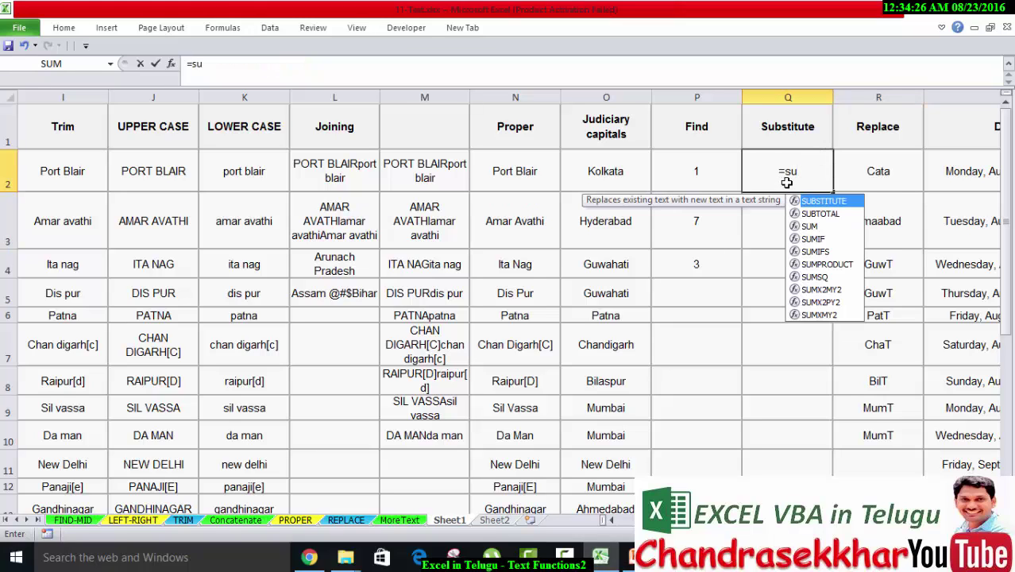
key(Tab)
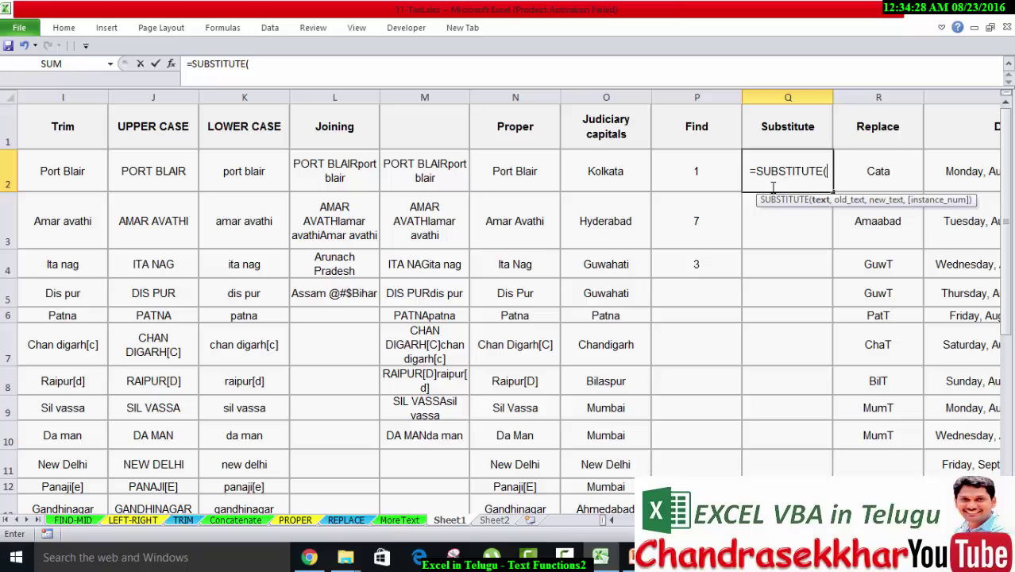
click(624, 184)
text(,"kata",")
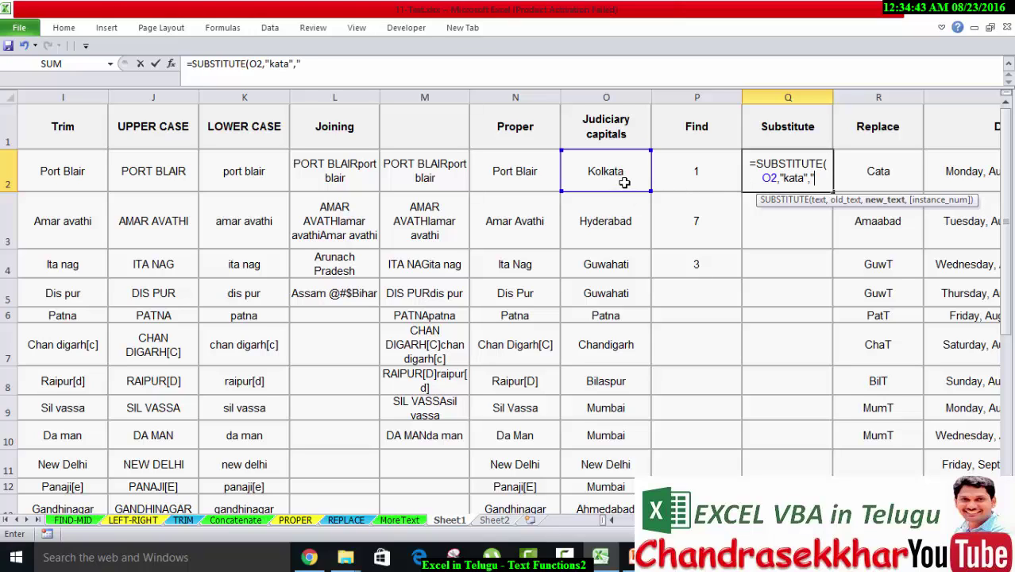
text(K"))
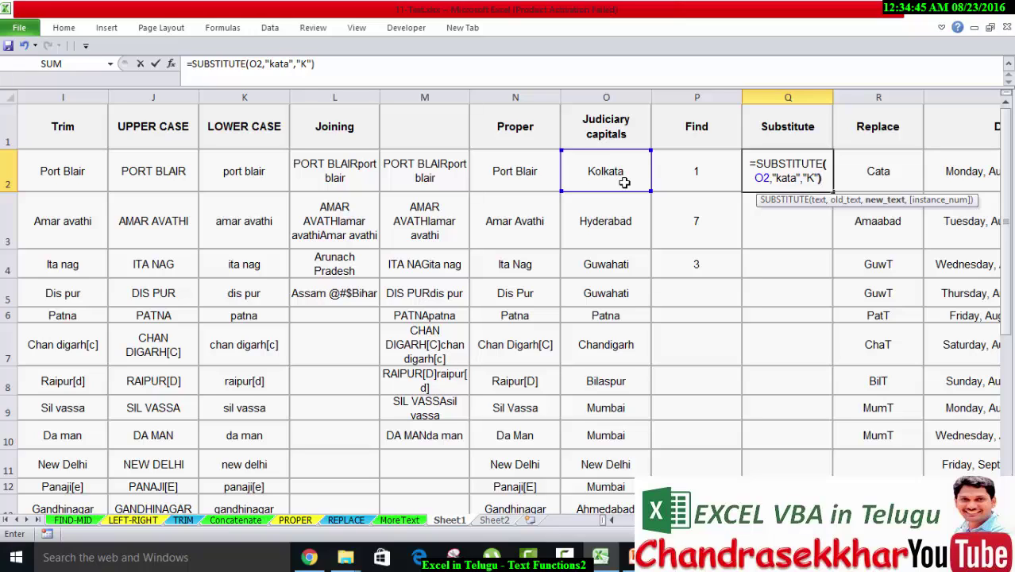
key(Return)
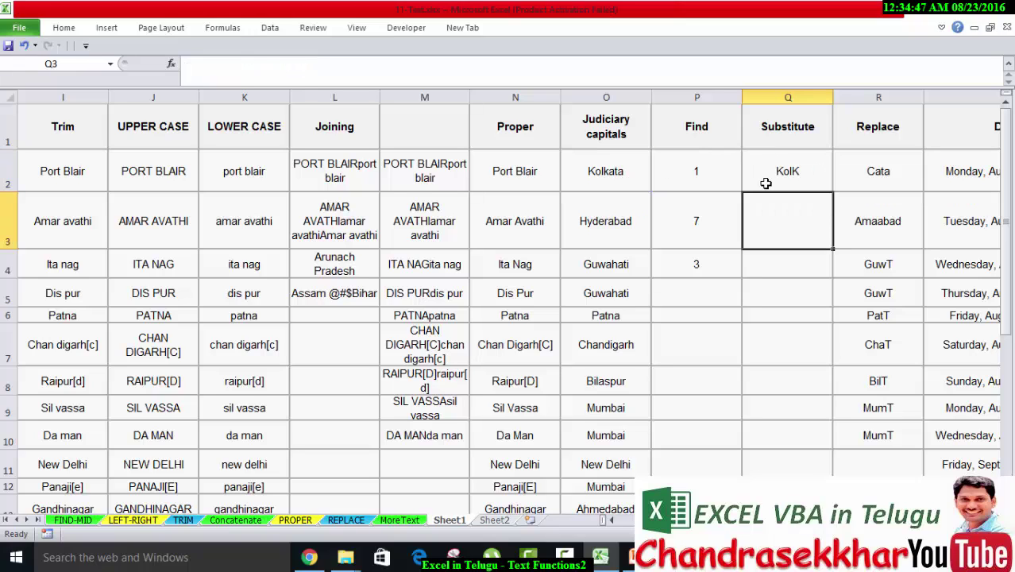
click(810, 173)
- Enter a SUBSTITUTE formula in Q3 on Hyderabad (O3) using "H"
click(796, 221)
text(=)
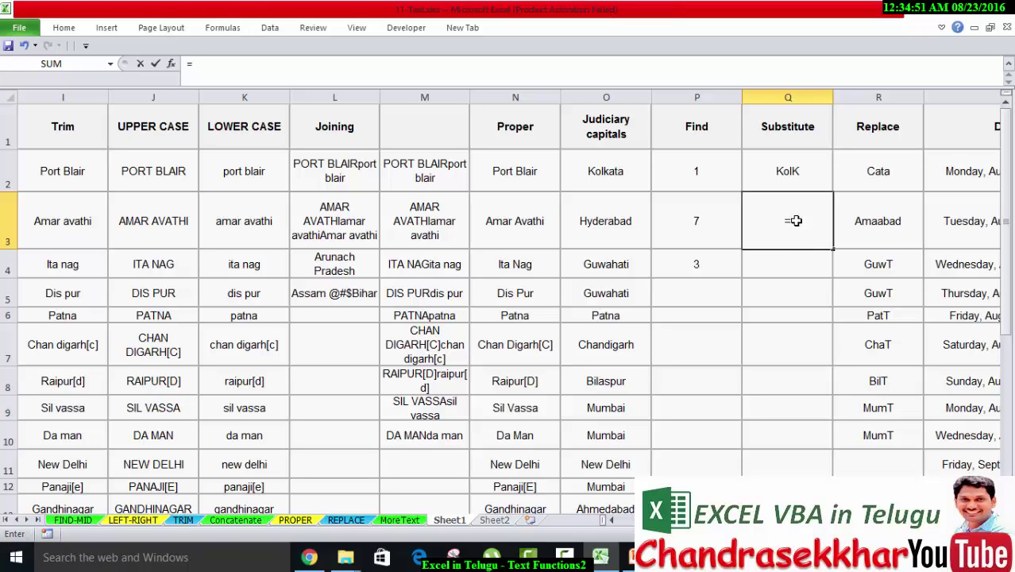
text(su)
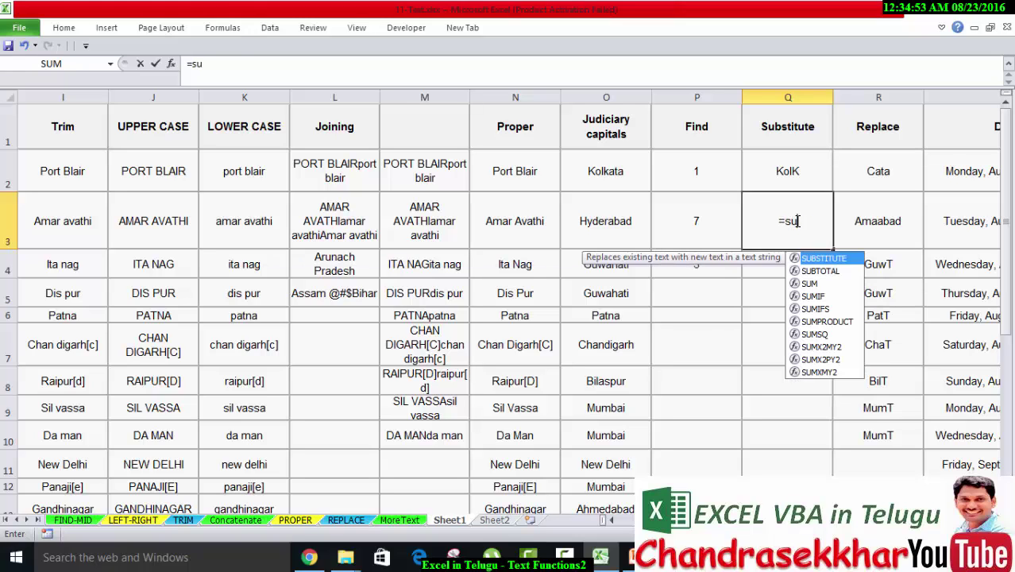
key(Tab)
click(578, 234)
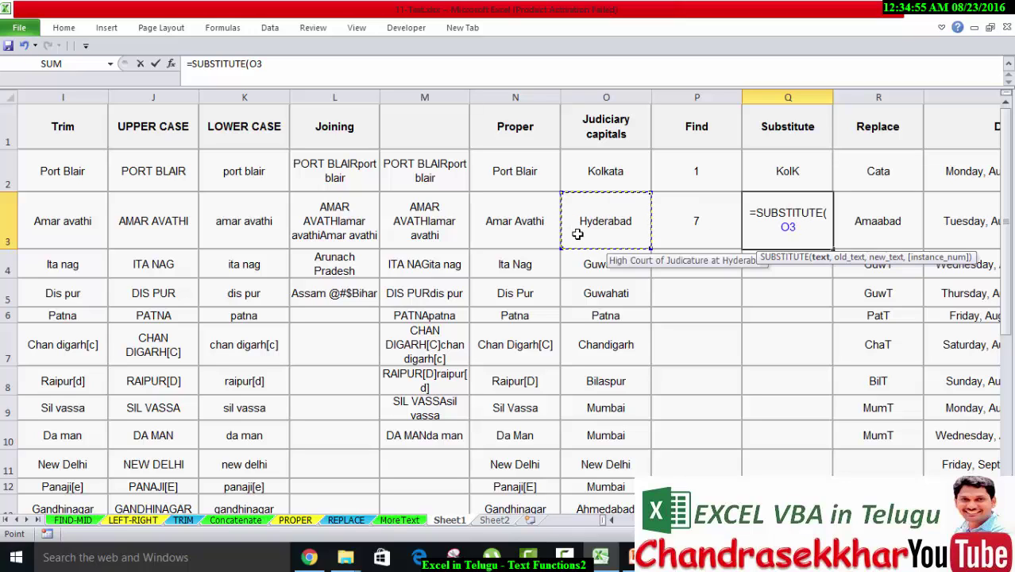
text(,"Hyd","H)
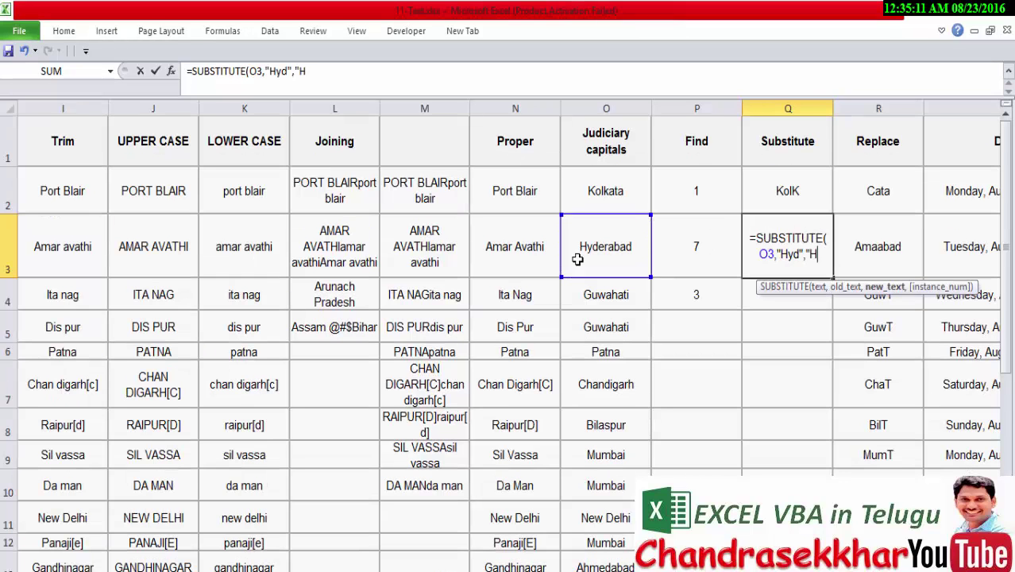
text("))
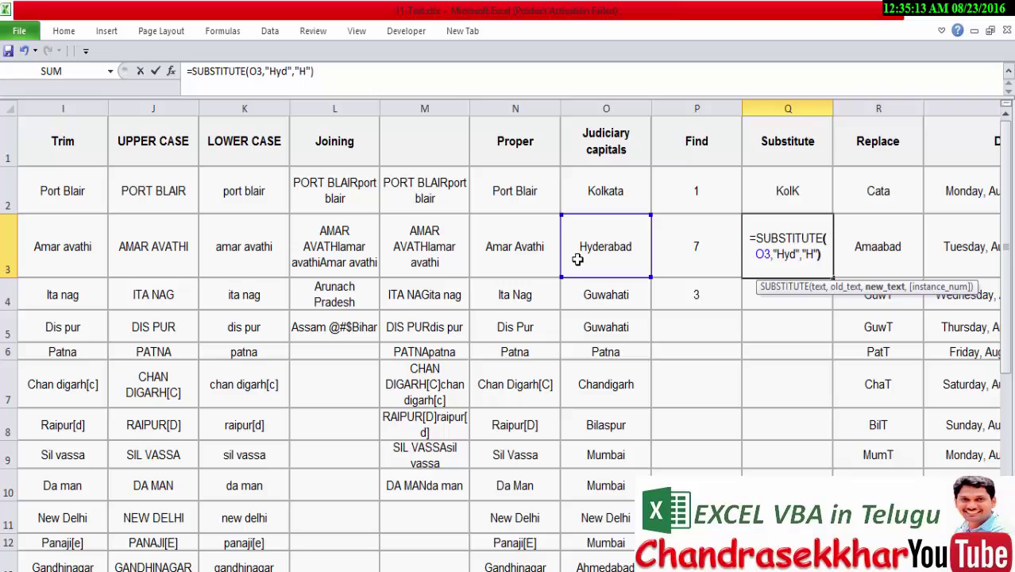
key(Return)
- Compare with the REPLACE formulas, then fill Q3's SUBSTITUTE formula down to row 9
click(769, 247)
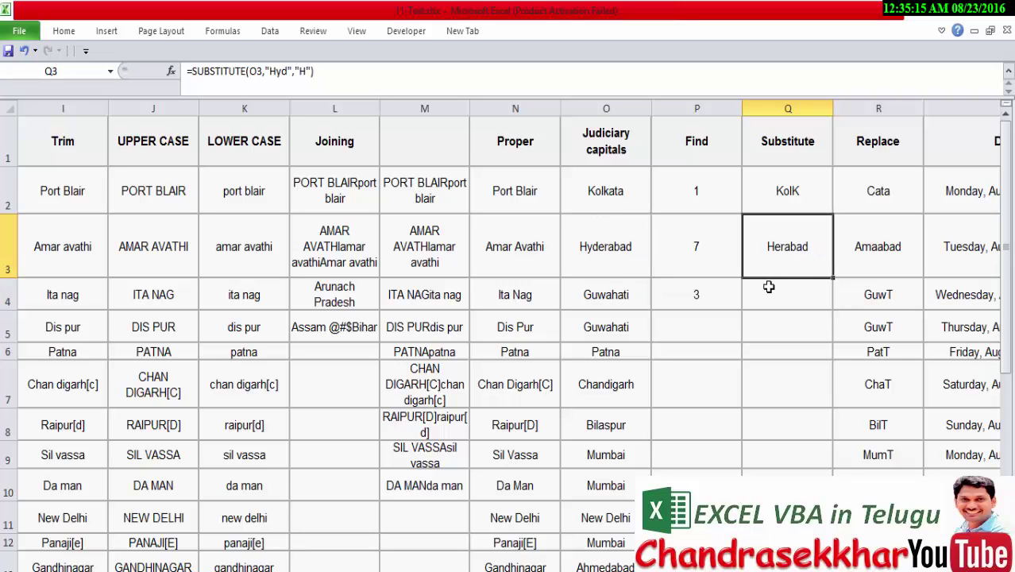
click(775, 196)
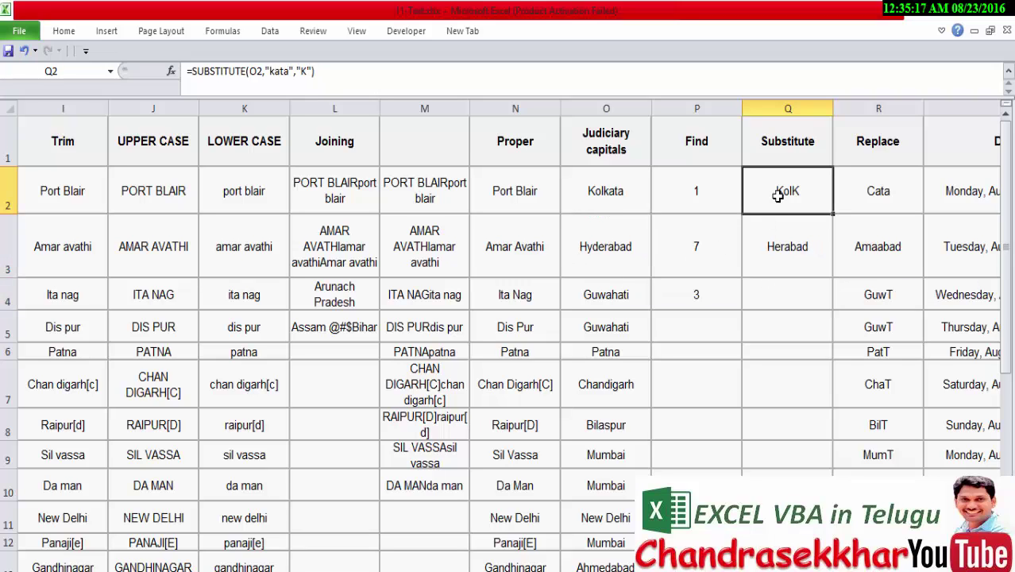
click(839, 195)
click(802, 176)
click(858, 188)
click(798, 251)
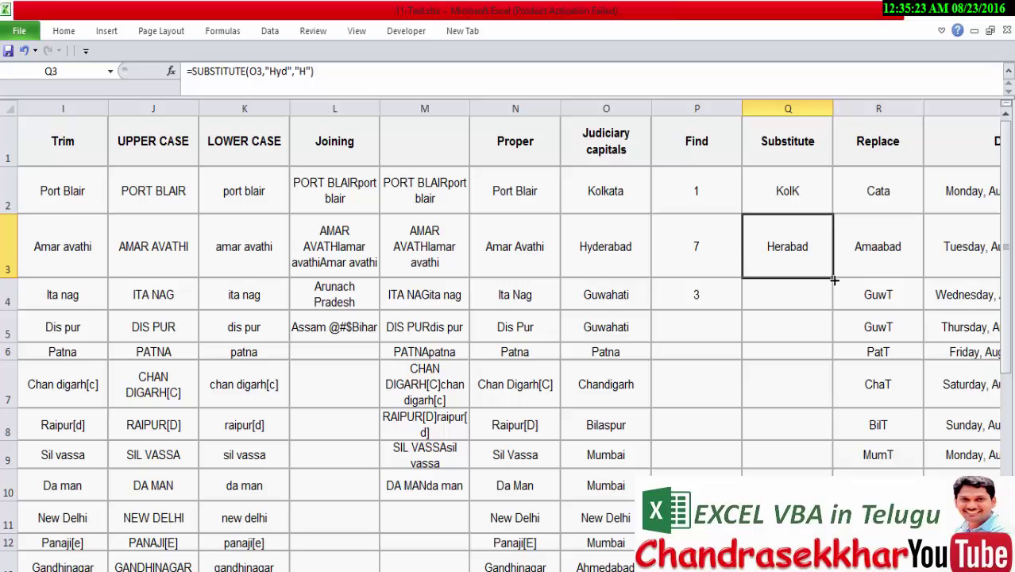
double_click(834, 280)
click(803, 295)
click(793, 249)
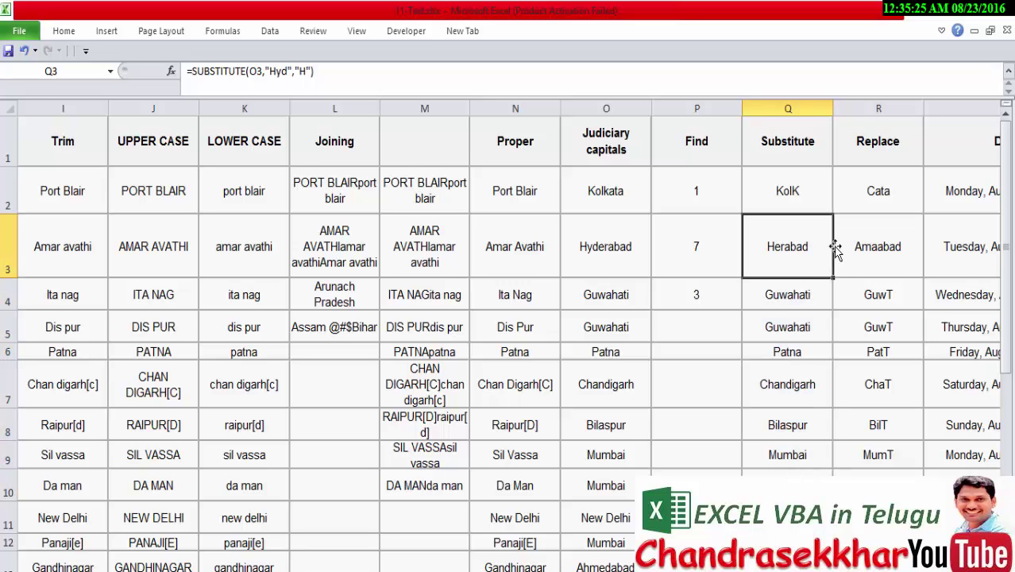
click(871, 252)
click(819, 250)
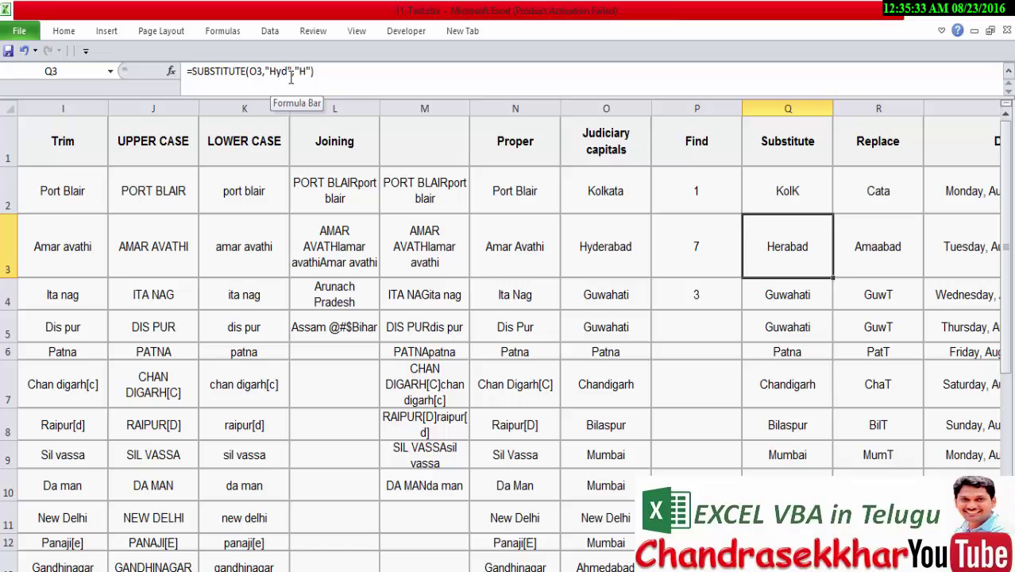
- Check the SUBSTITUTE result in Q5, select T2, and switch to PowerPoint
click(814, 315)
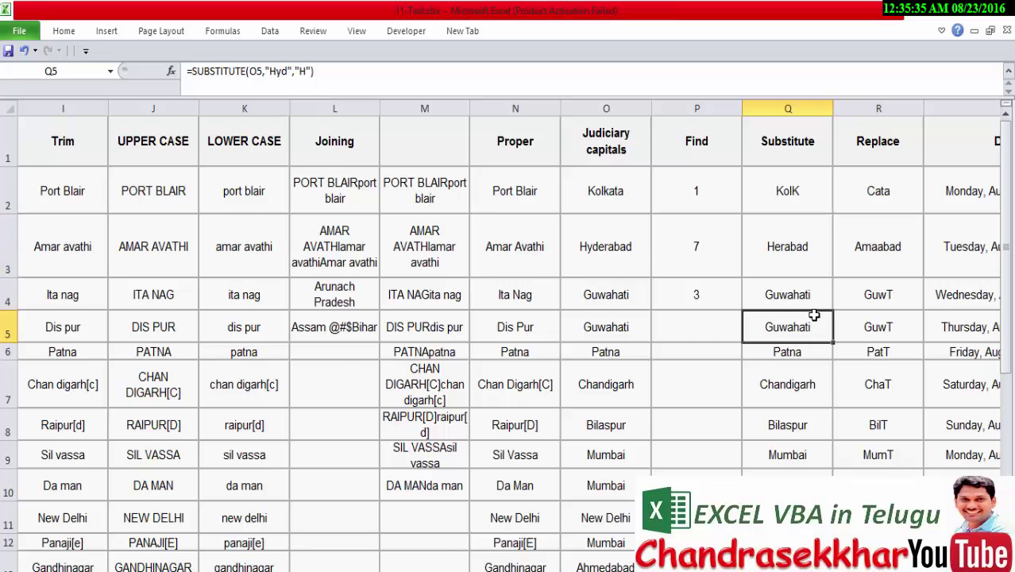
key(Right)
key(Right)
key(Right)
click(856, 197)
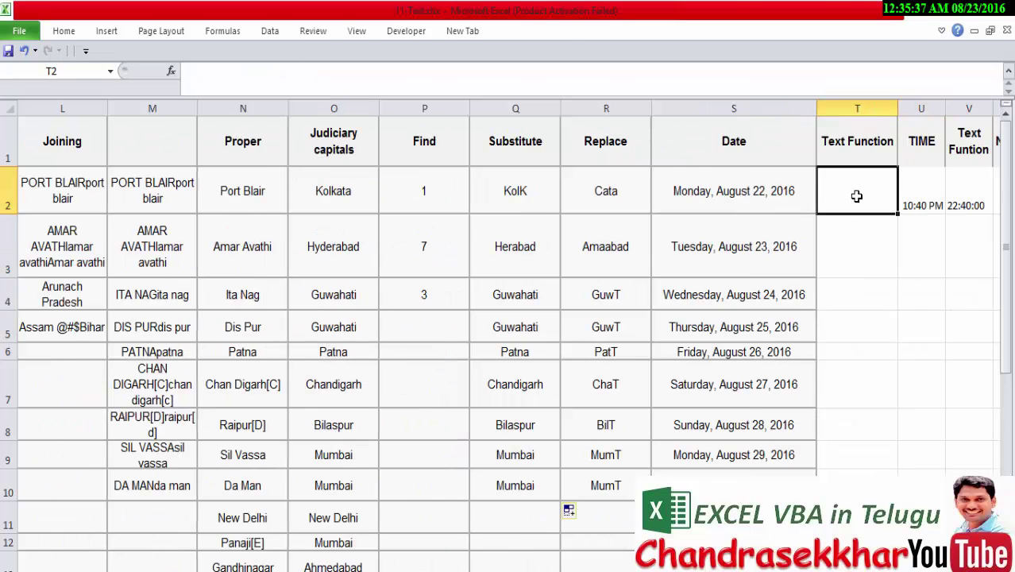
key(alt+Tab)
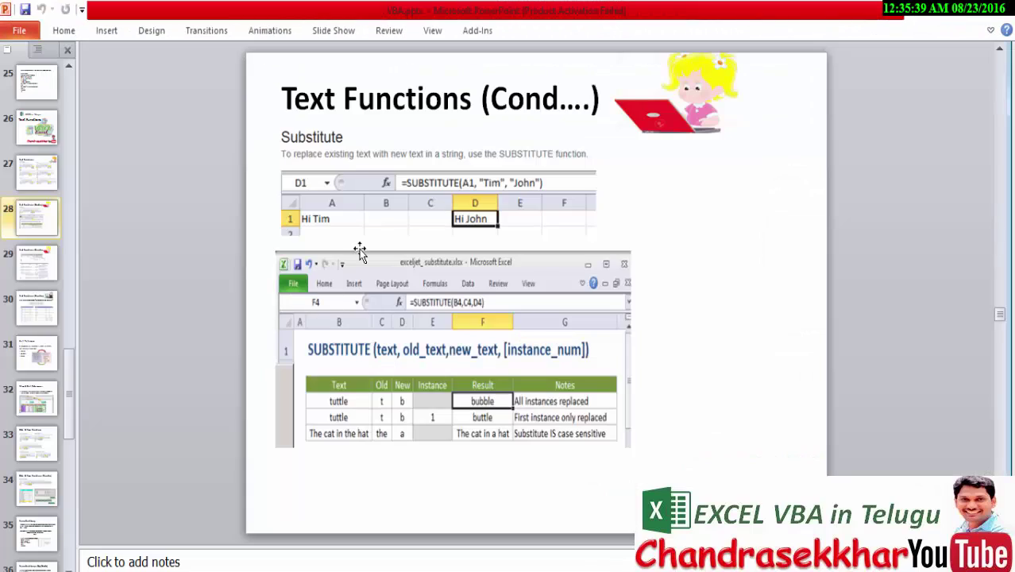
- Go through slide 29's REPLACE example pictures, then show slide 30 on TEXT
click(34, 270)
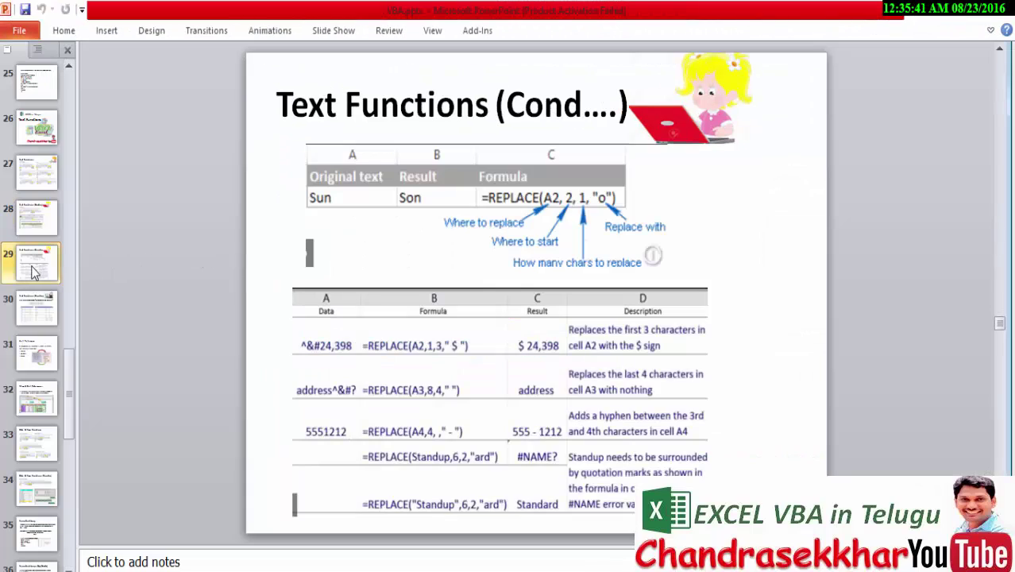
click(371, 241)
click(389, 299)
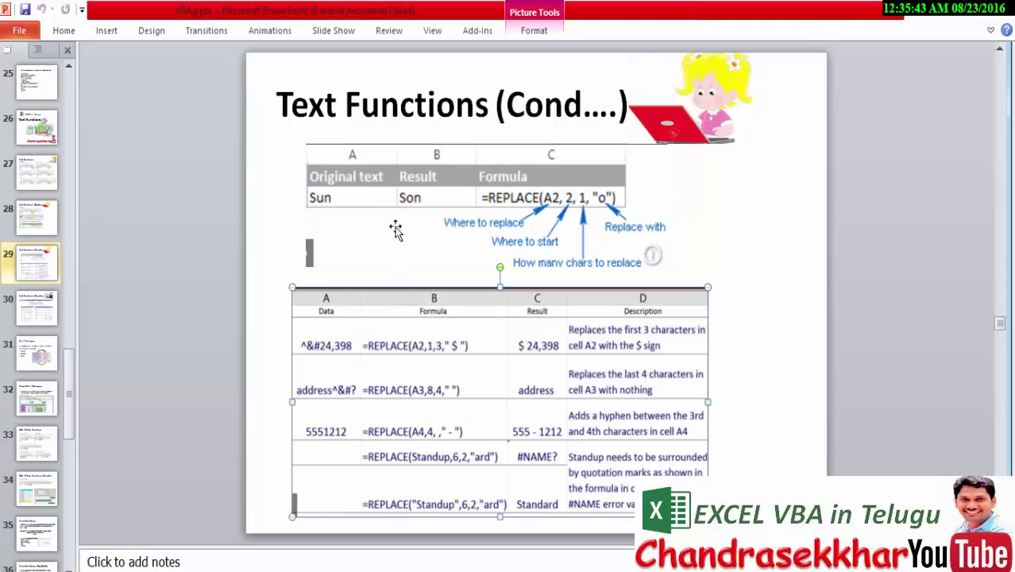
click(395, 229)
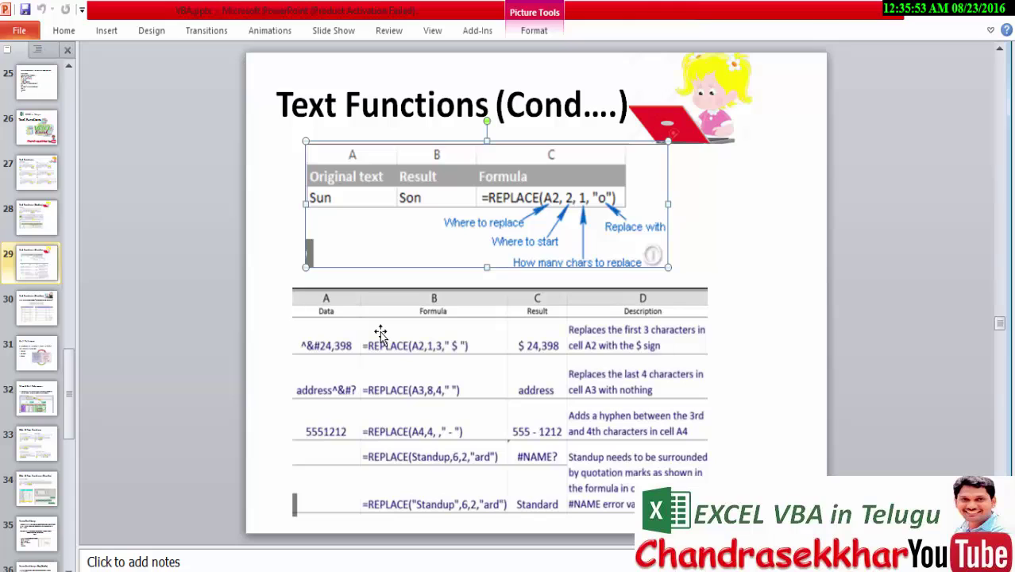
click(45, 318)
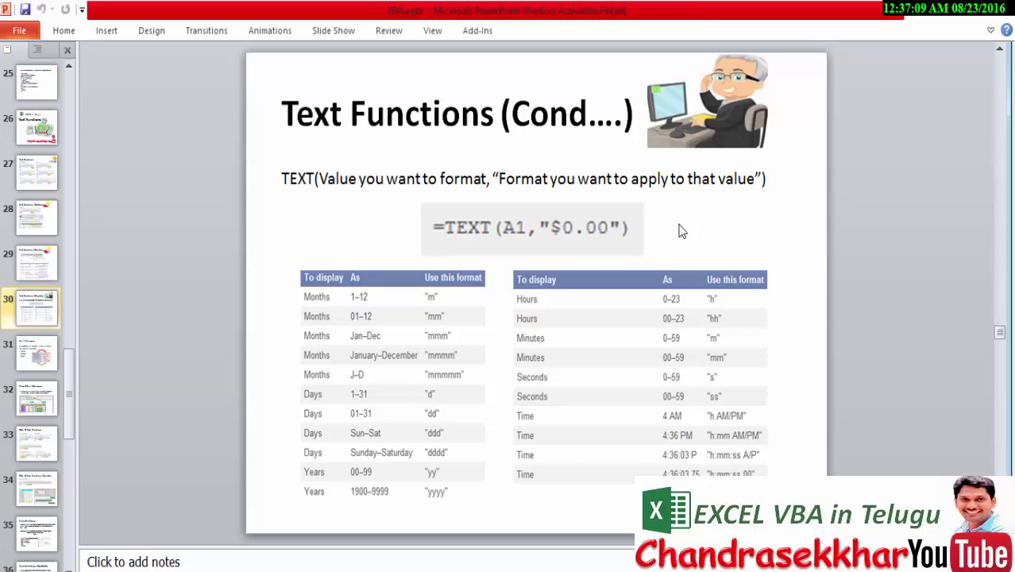
- Return from the TEXT format-code slide to the Excel worksheet
key(alt+Tab)
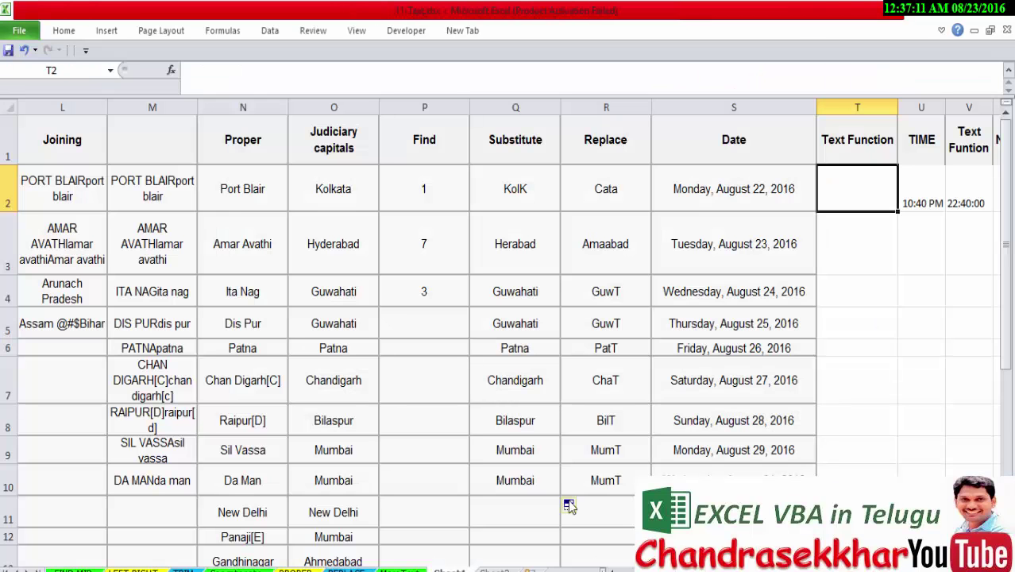
- Enter =TEXT(S2,"MM") in T2, showing 08 from August 22, 2016
double_click(861, 199)
text(=te)
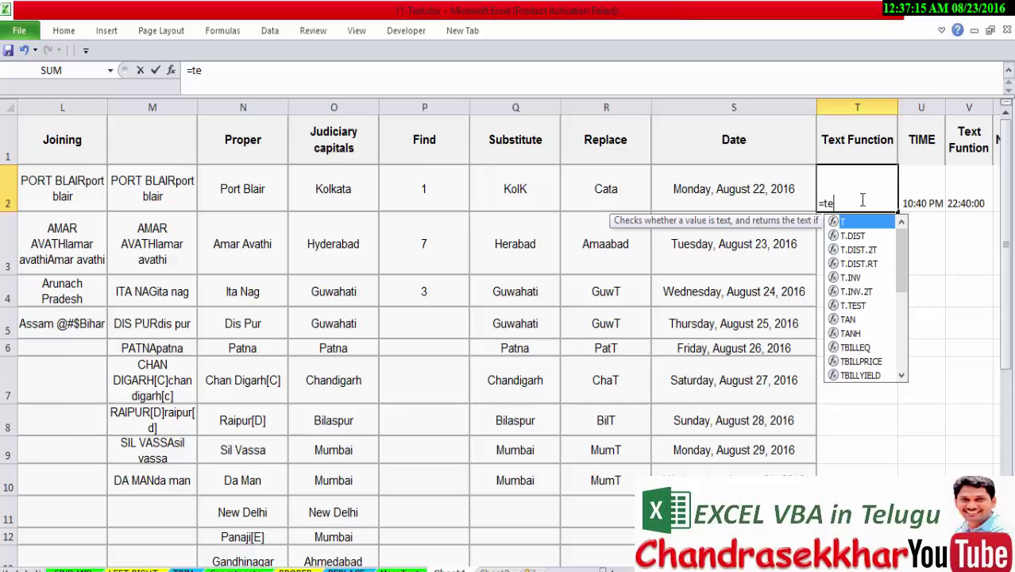
text(xt)
key(Tab)
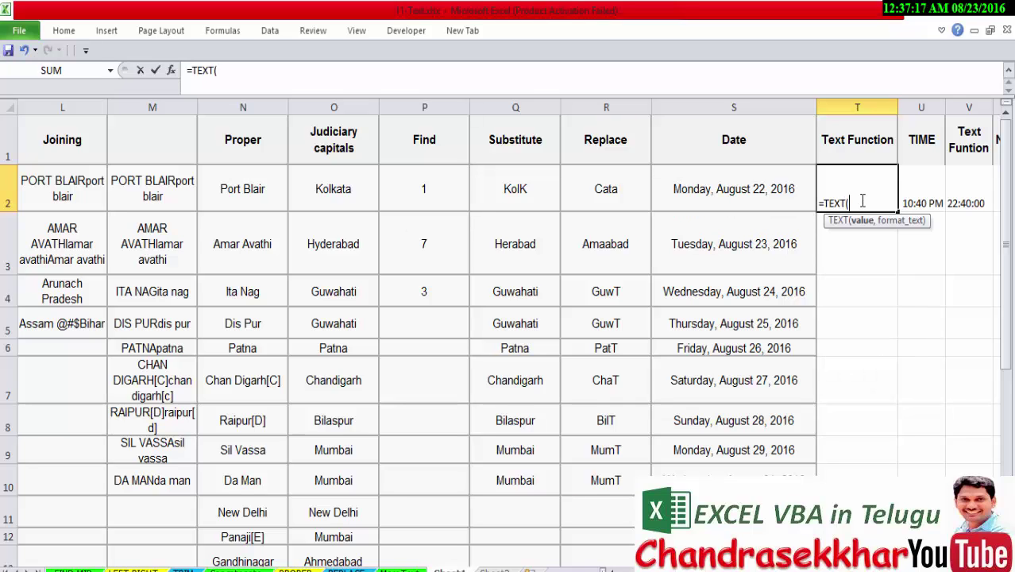
click(772, 193)
text(,)
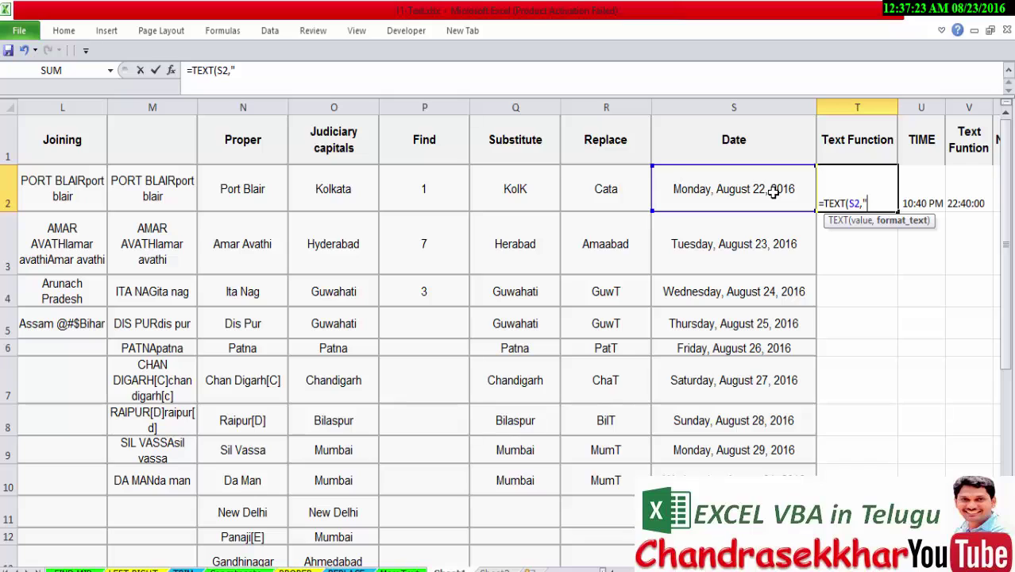
text(MM")
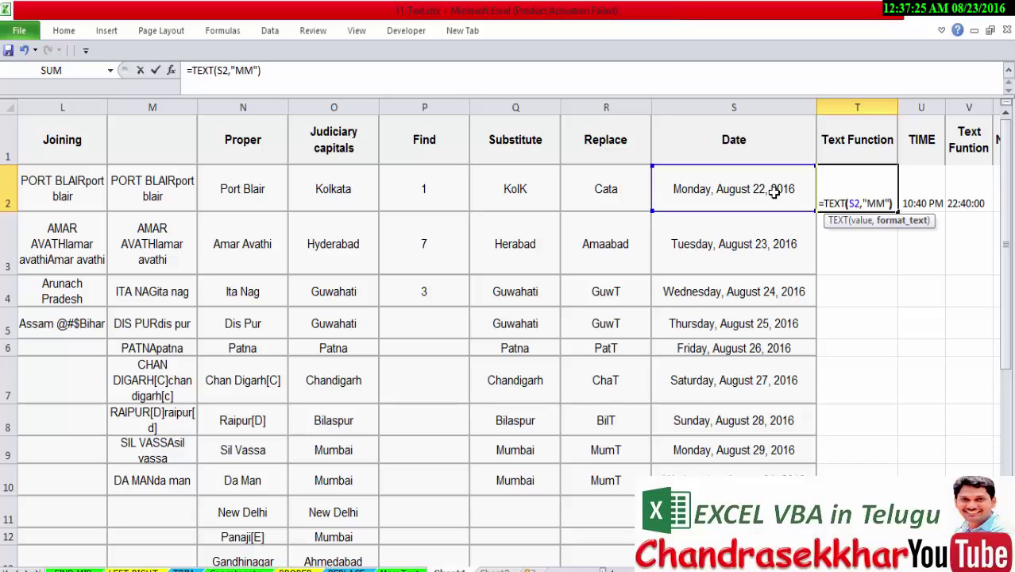
text())
key(Return)
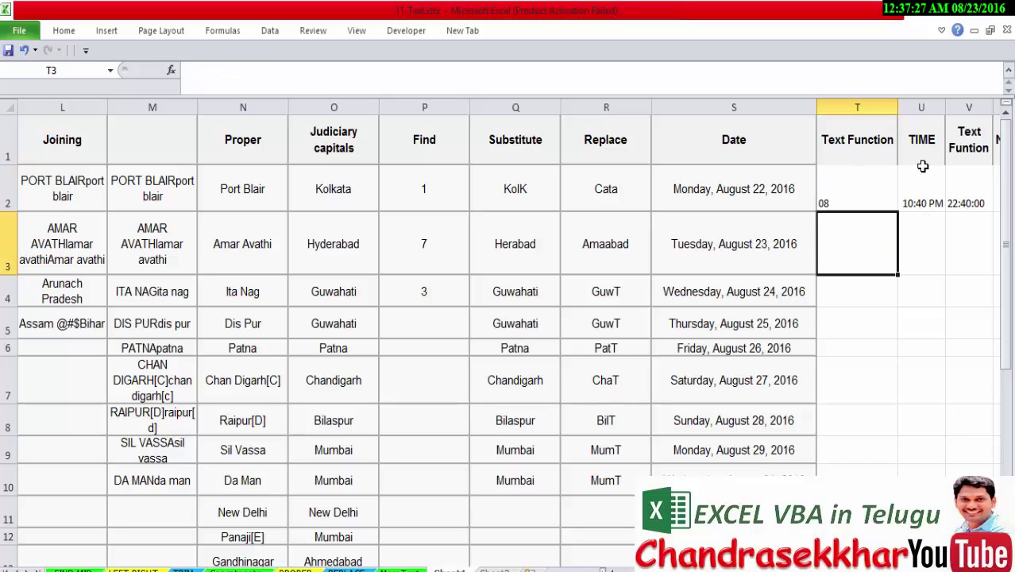
- Enter =TEXT(S3,"YYYY") in T3, returning 2016 from the date in S3
click(869, 183)
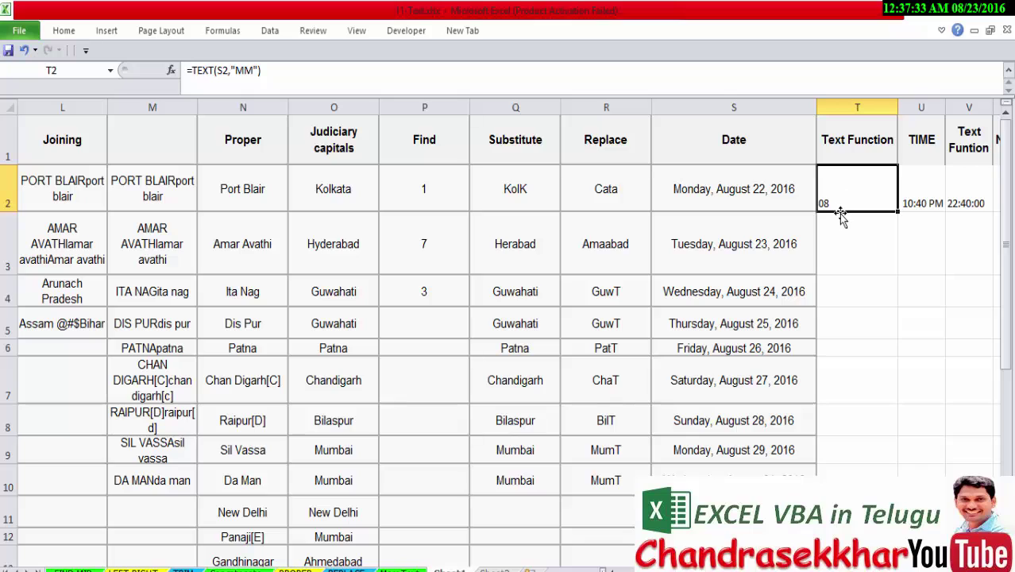
click(839, 228)
text(=)
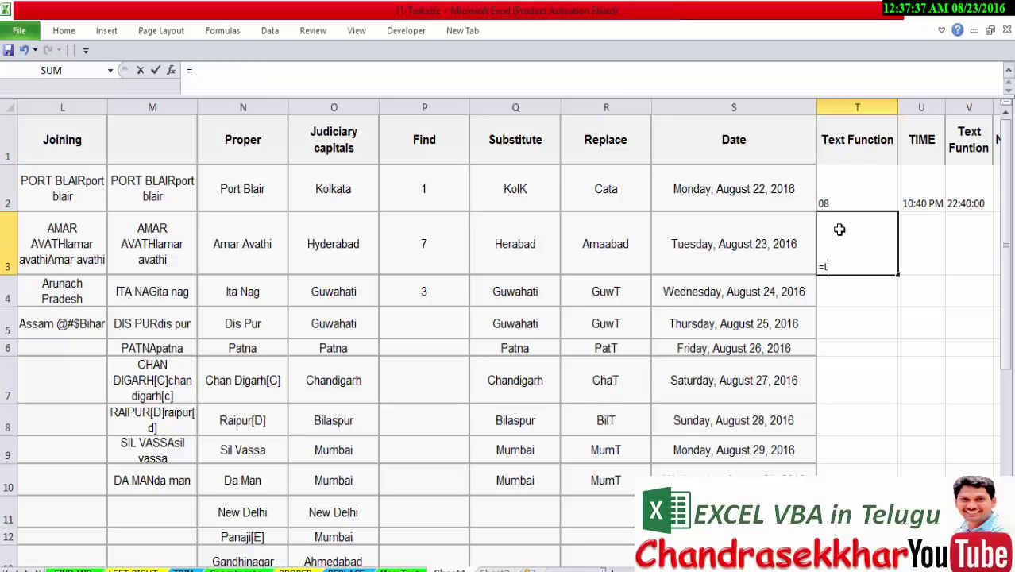
text(ext()
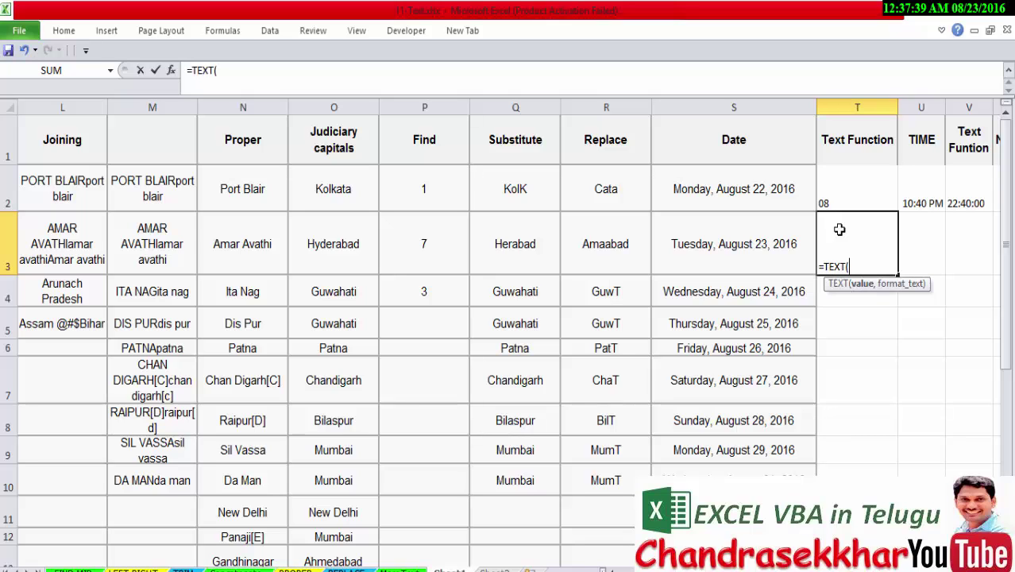
click(764, 249)
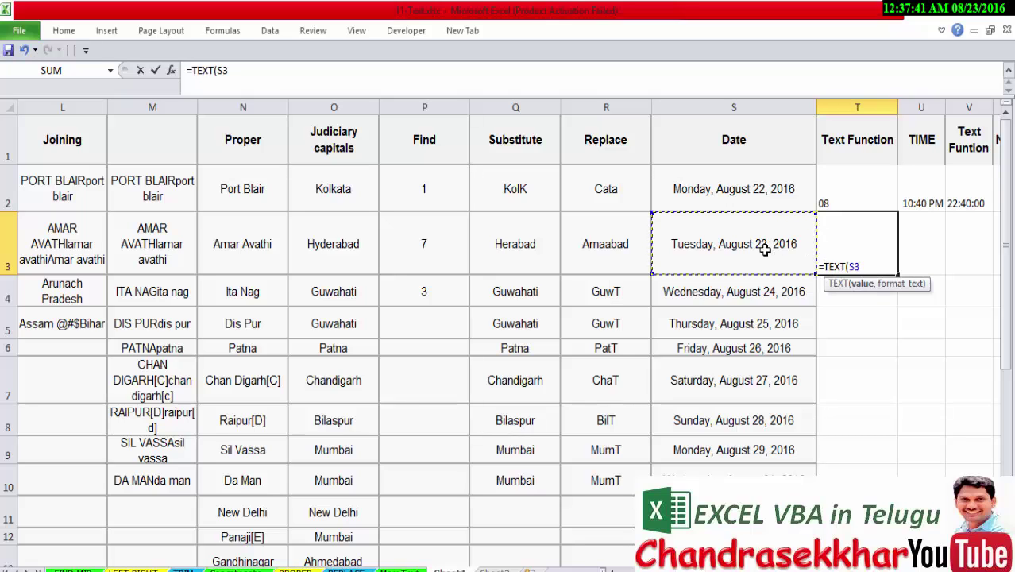
text(,)
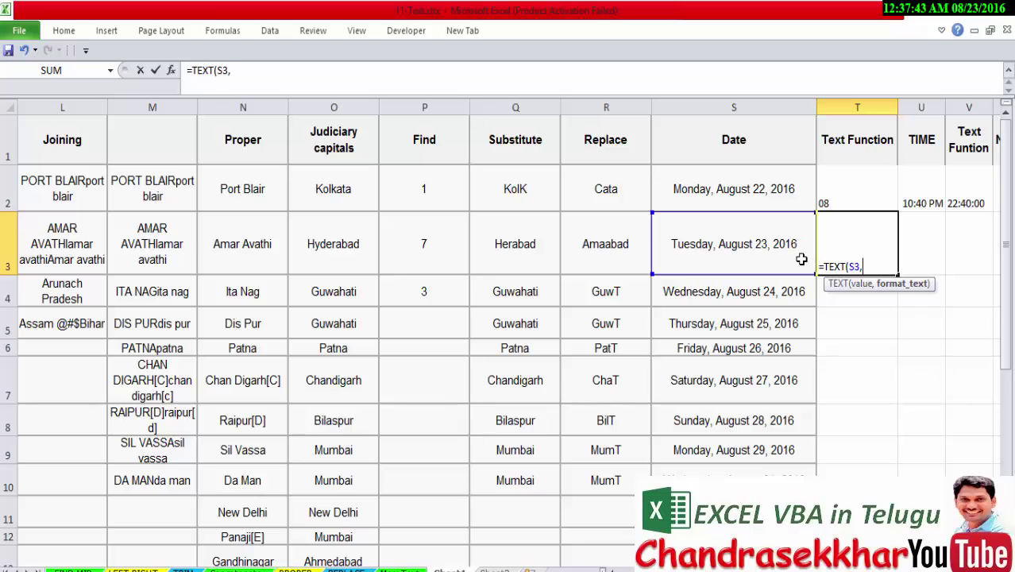
text(")
text(YYYY)
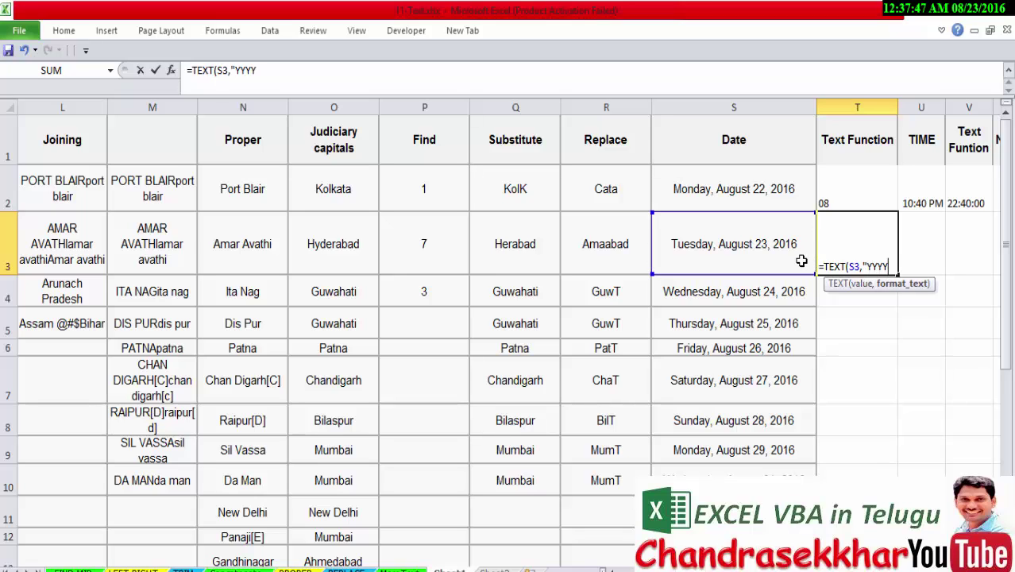
text("))
key(Return)
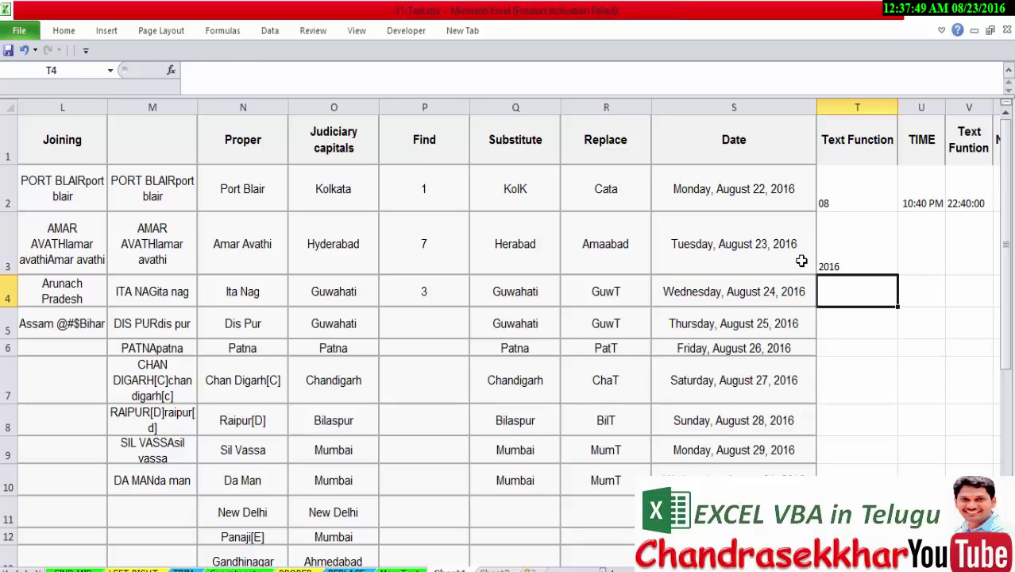
- Enter =TEXT(S4,"DD") in T4, returning day 24
click(821, 246)
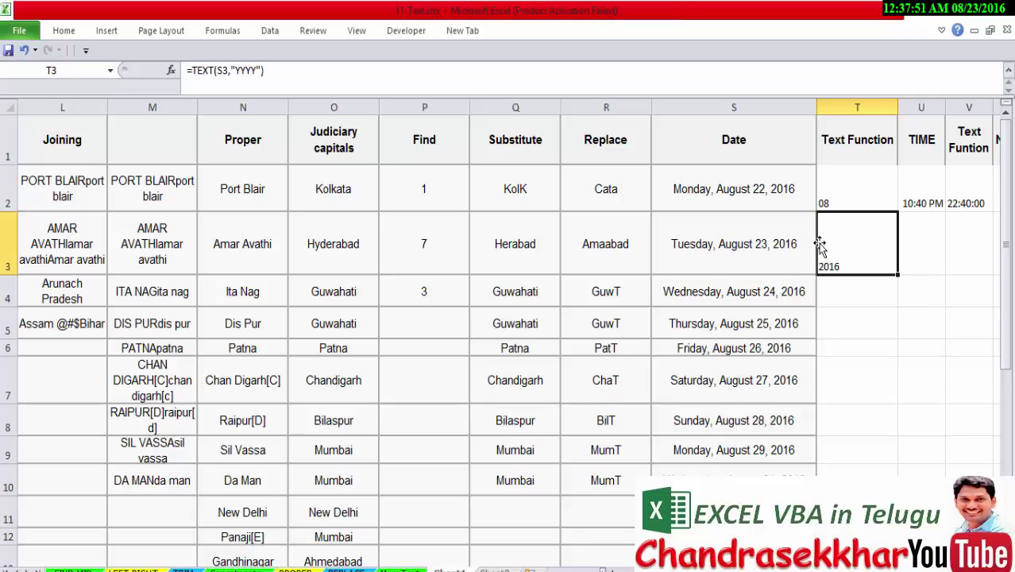
click(823, 293)
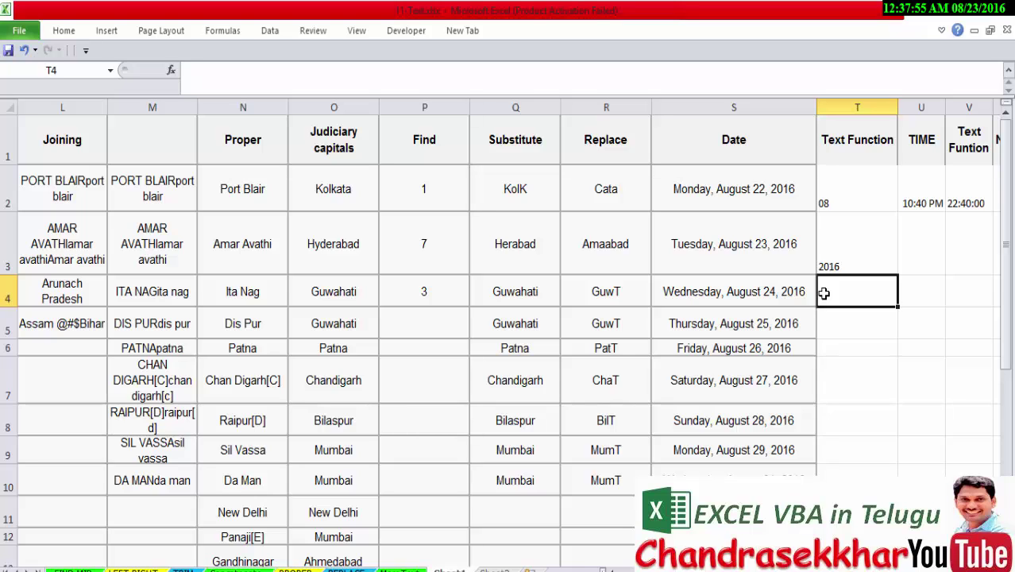
text(=)
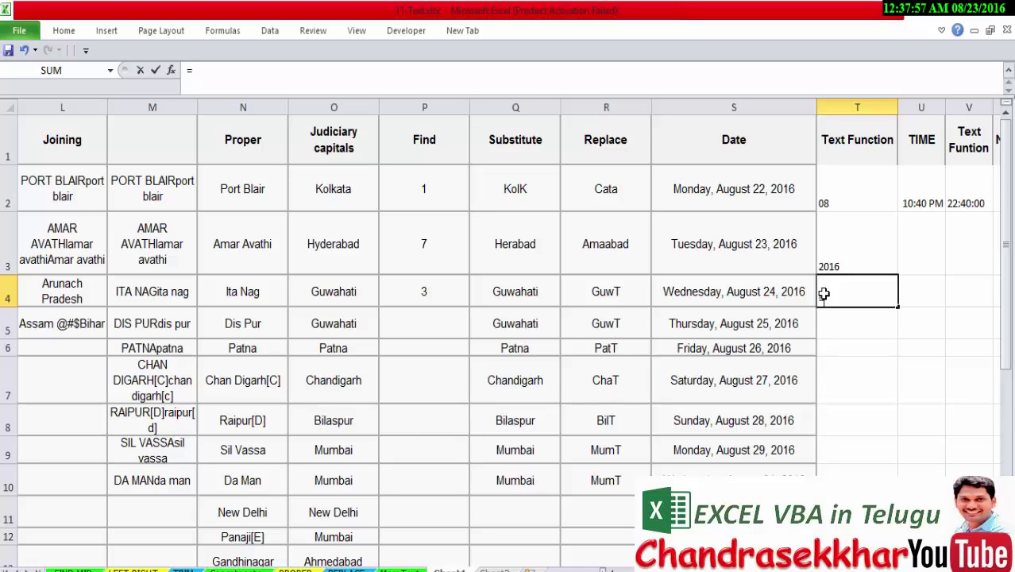
text(text)
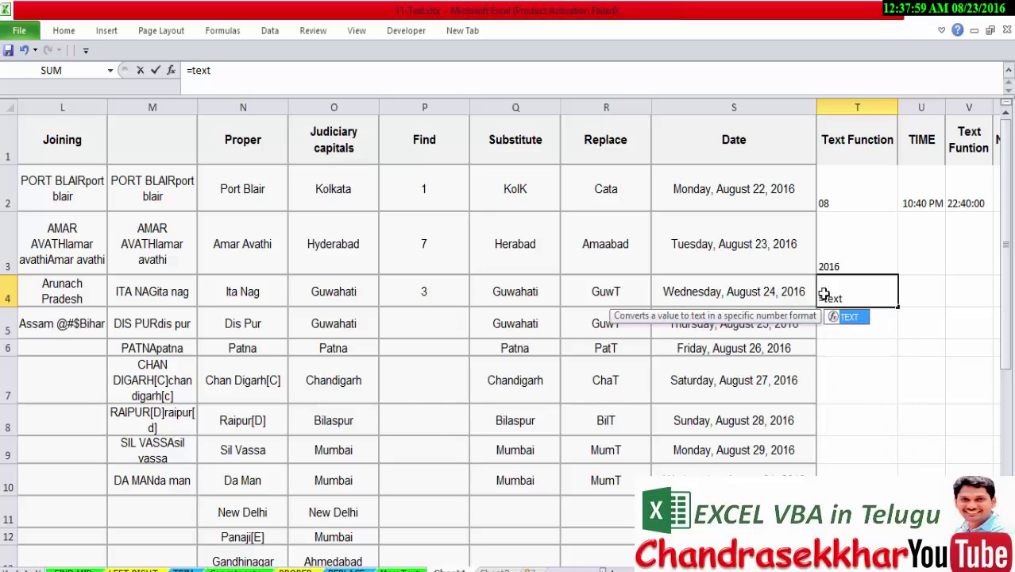
text(()
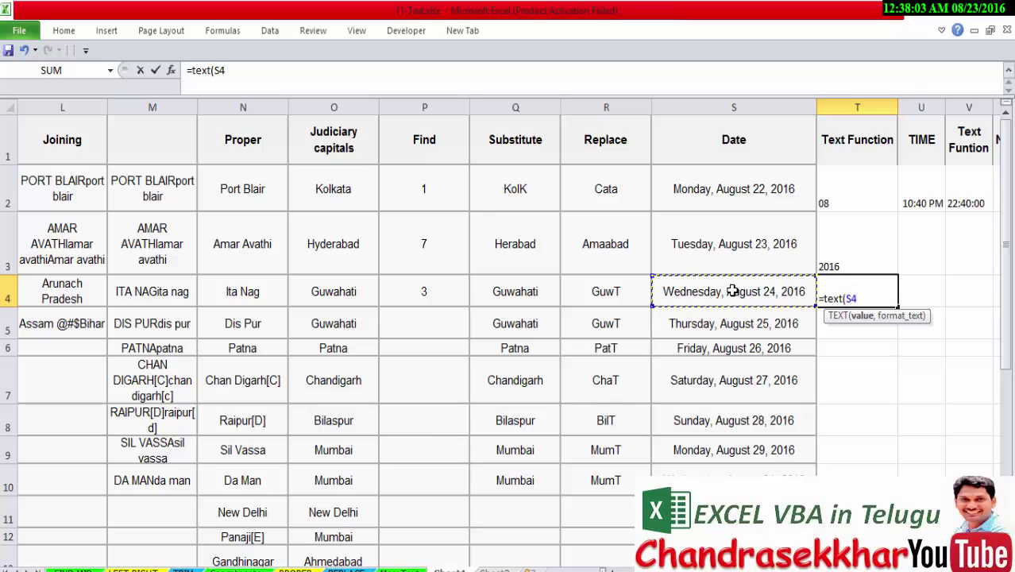
text(,")
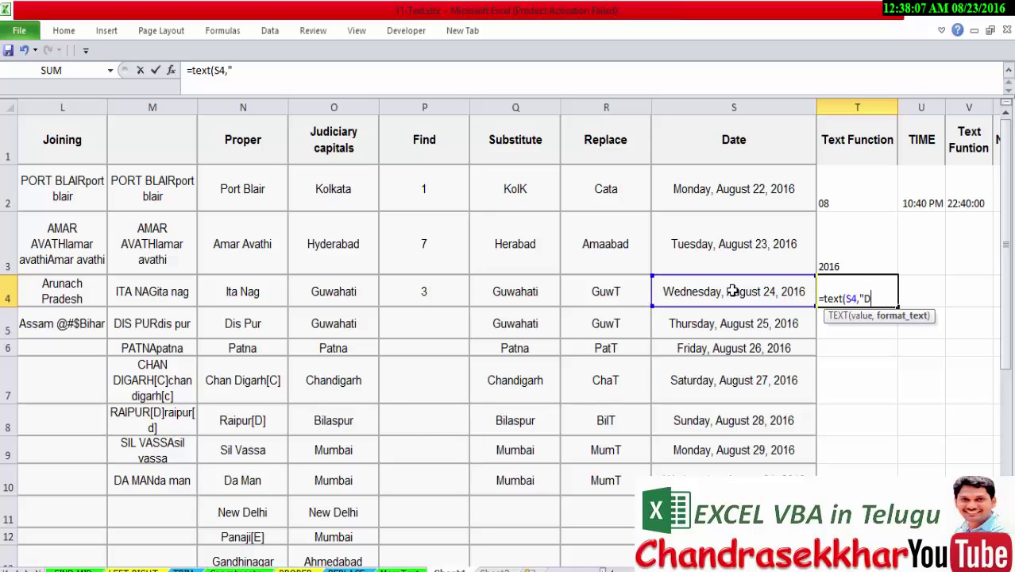
text(D)
key(Return)
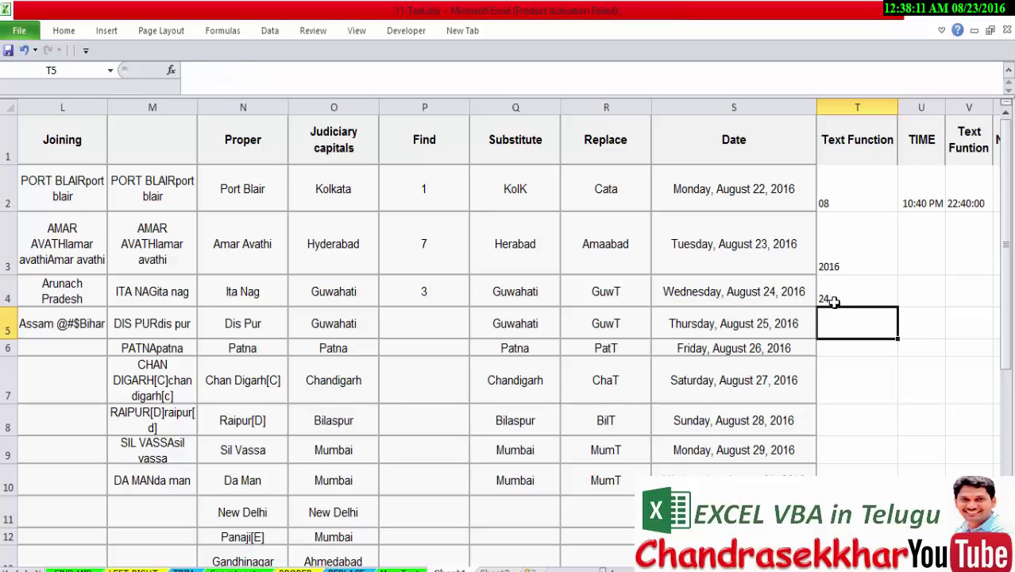
click(830, 303)
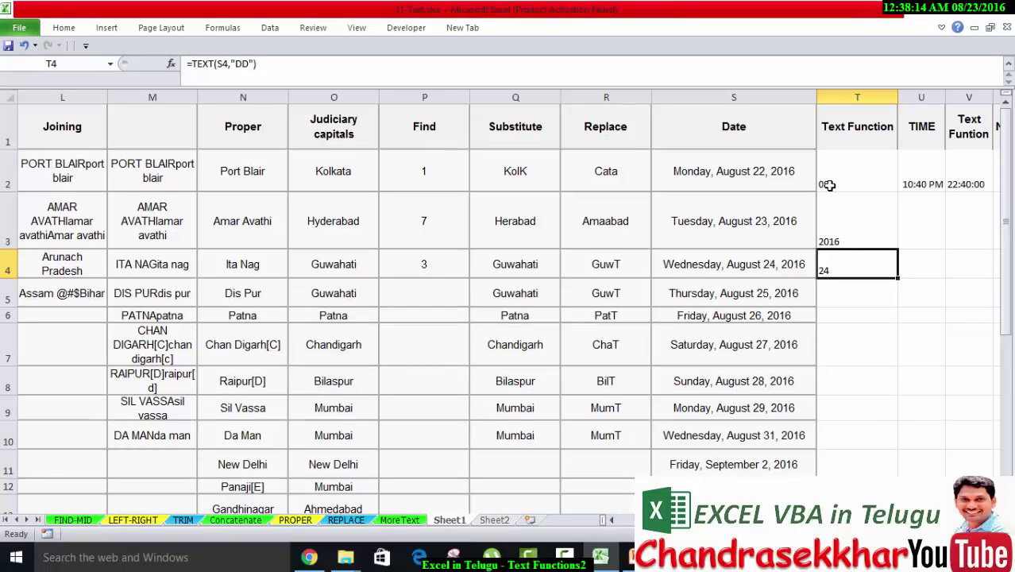
- Compare the month, year and day TEXT formulas in T2 to T4, then switch to PowerPoint
click(829, 186)
click(836, 227)
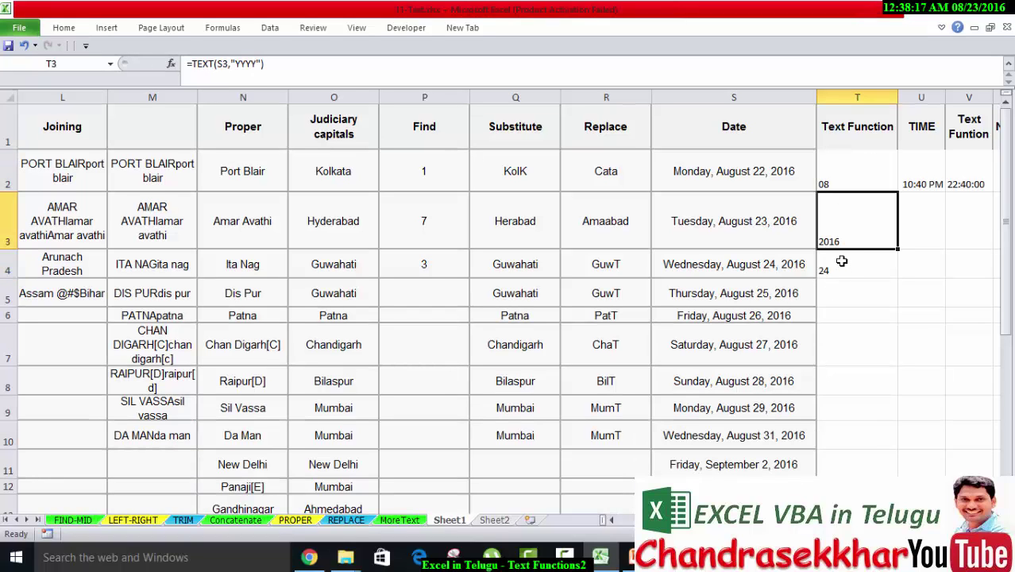
click(842, 262)
click(844, 241)
click(841, 179)
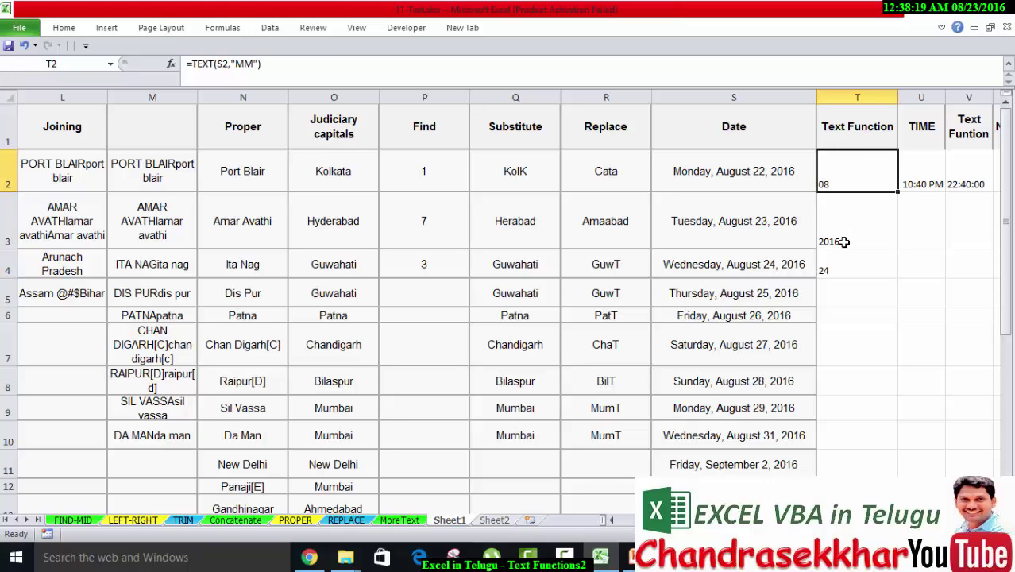
click(838, 238)
click(840, 258)
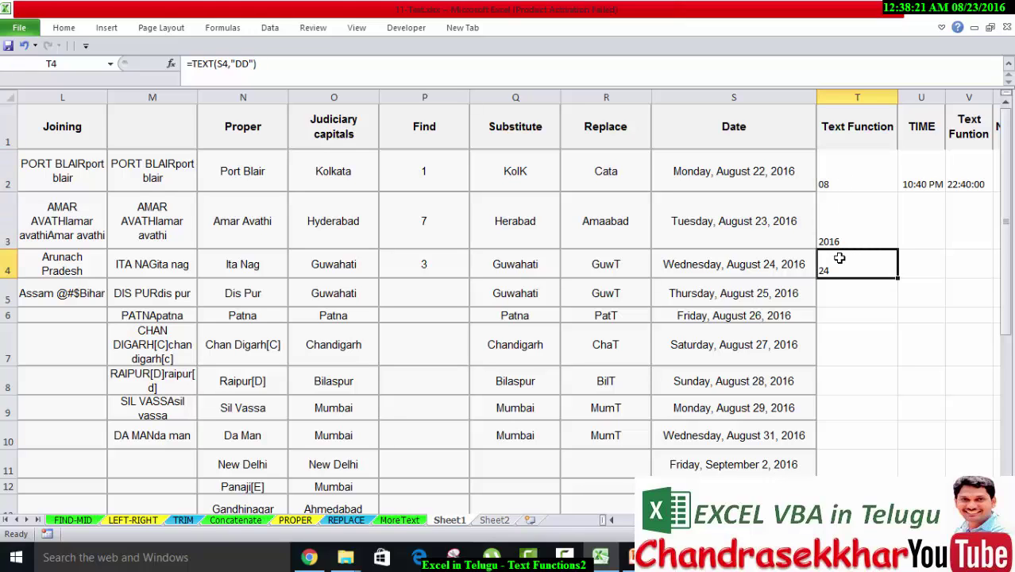
click(836, 296)
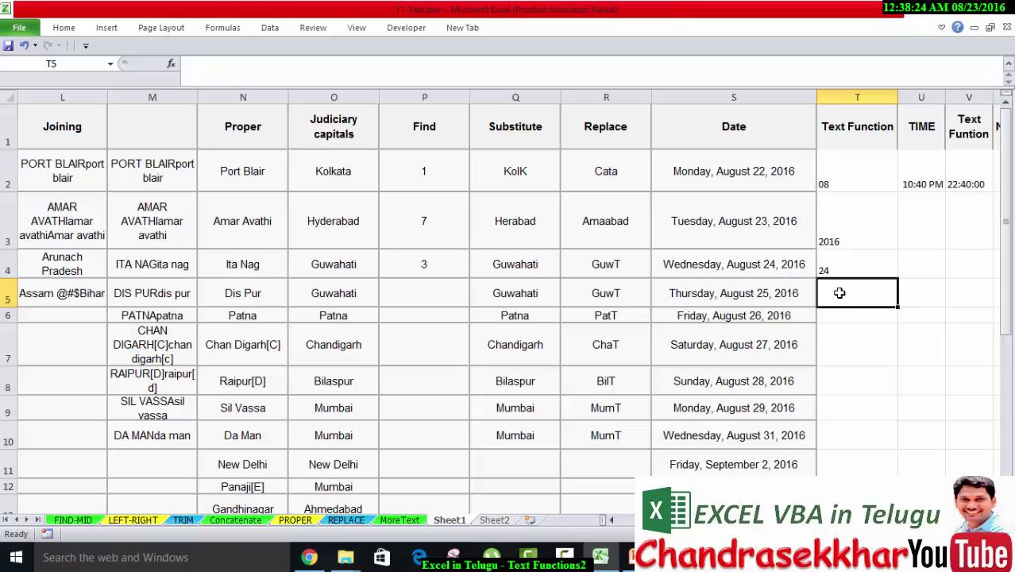
click(600, 560)
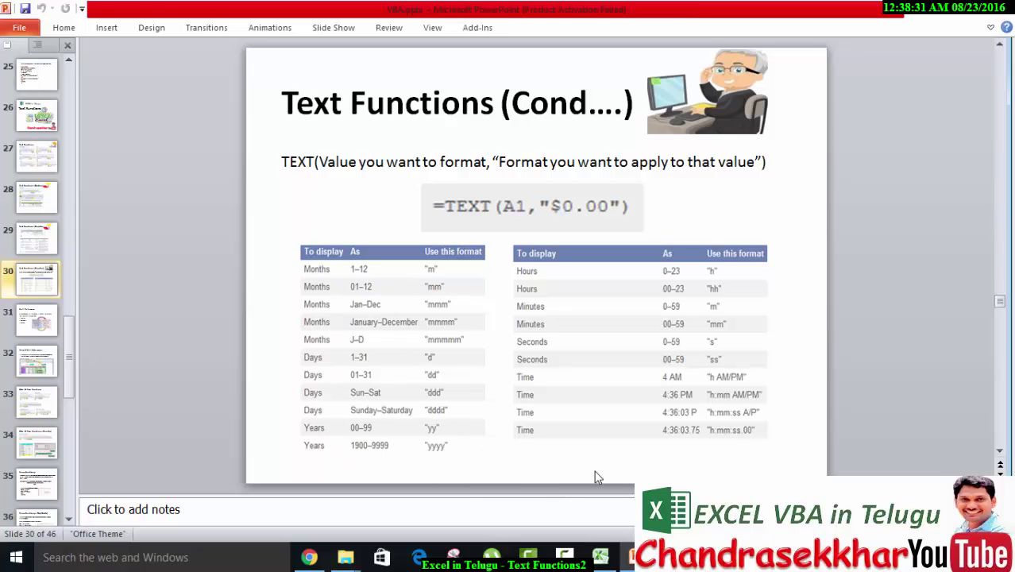
click(600, 558)
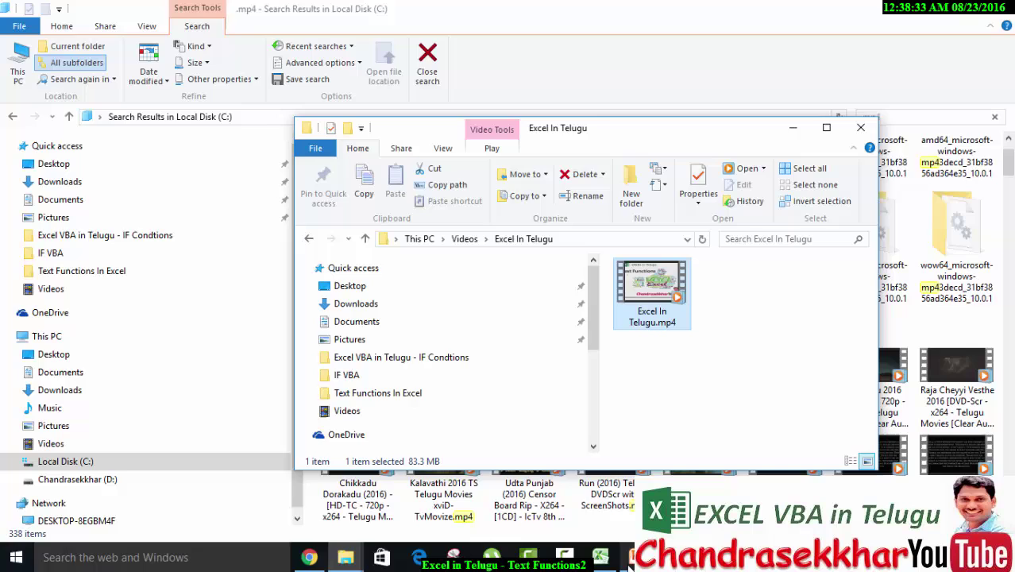
click(601, 561)
click(854, 215)
- Enter =TEXT(U2,"HH") in V2, turning 10:40 PM into 22, then select V3
click(901, 194)
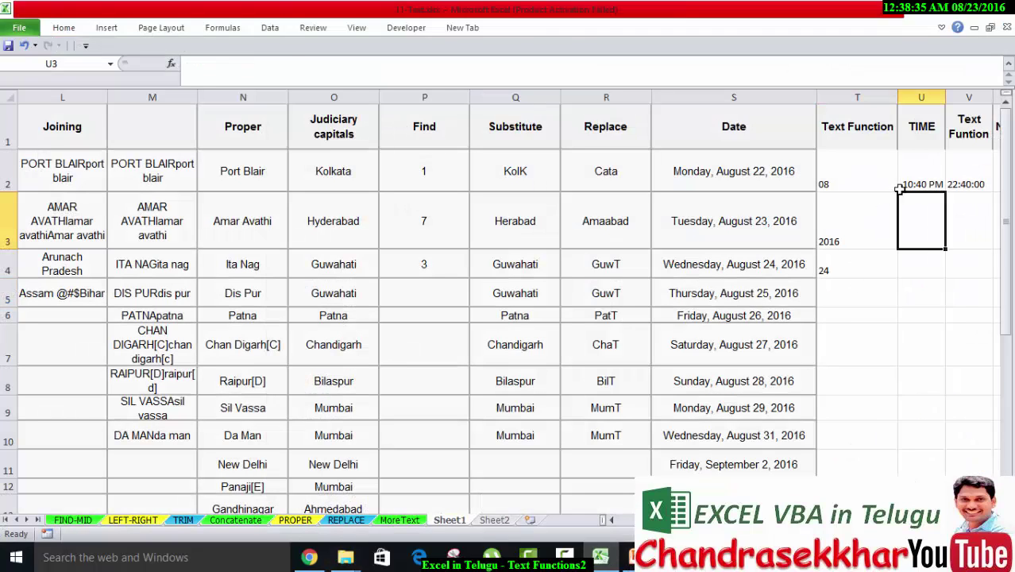
click(965, 174)
key(Right)
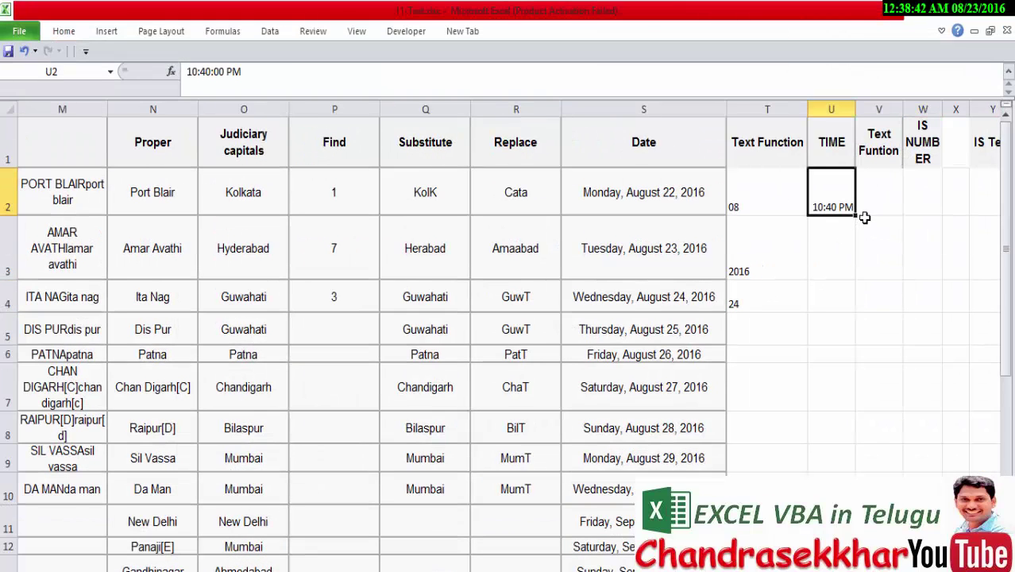
click(877, 201)
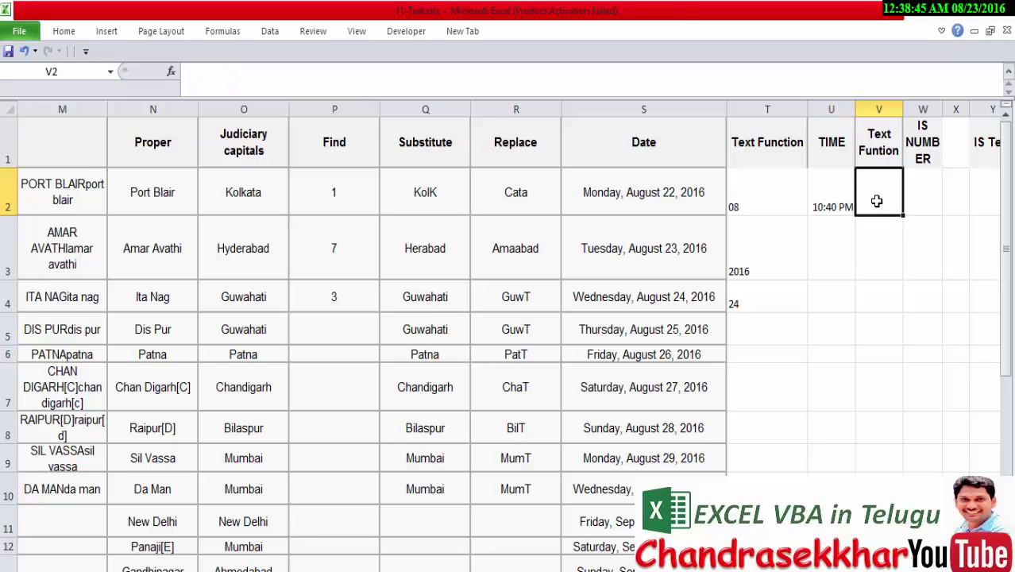
text(=t)
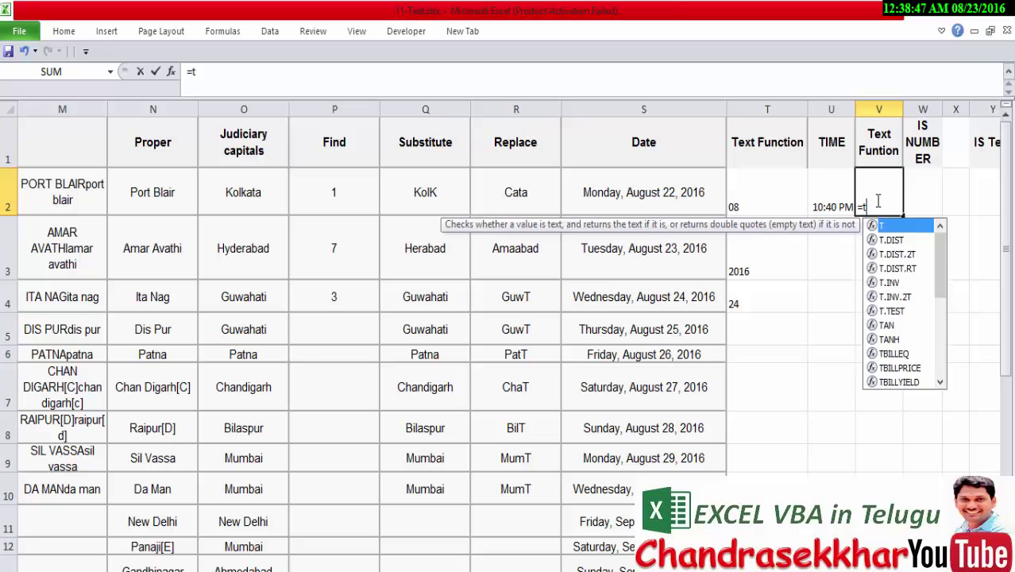
text(ext)
key(Tab)
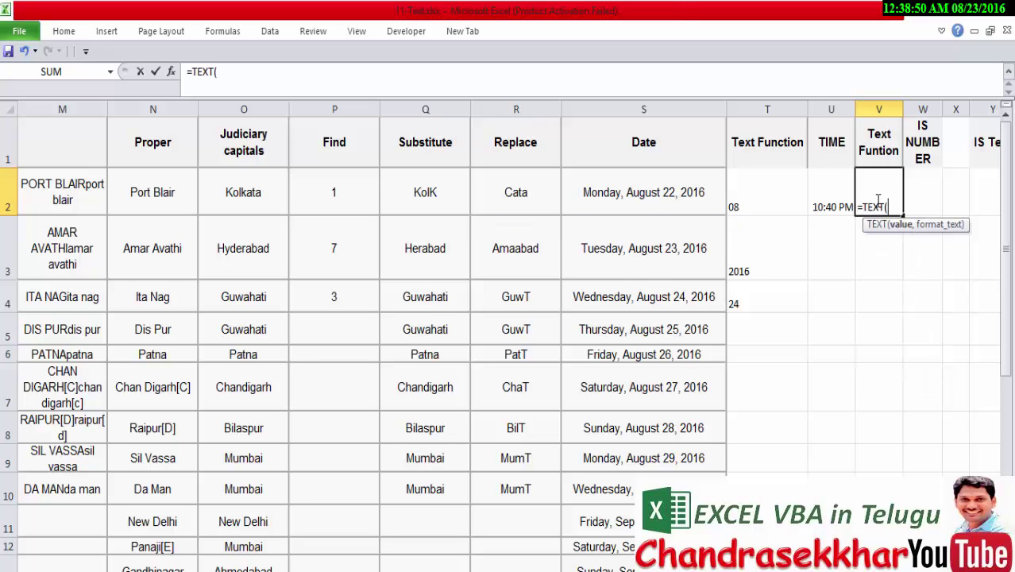
click(840, 198)
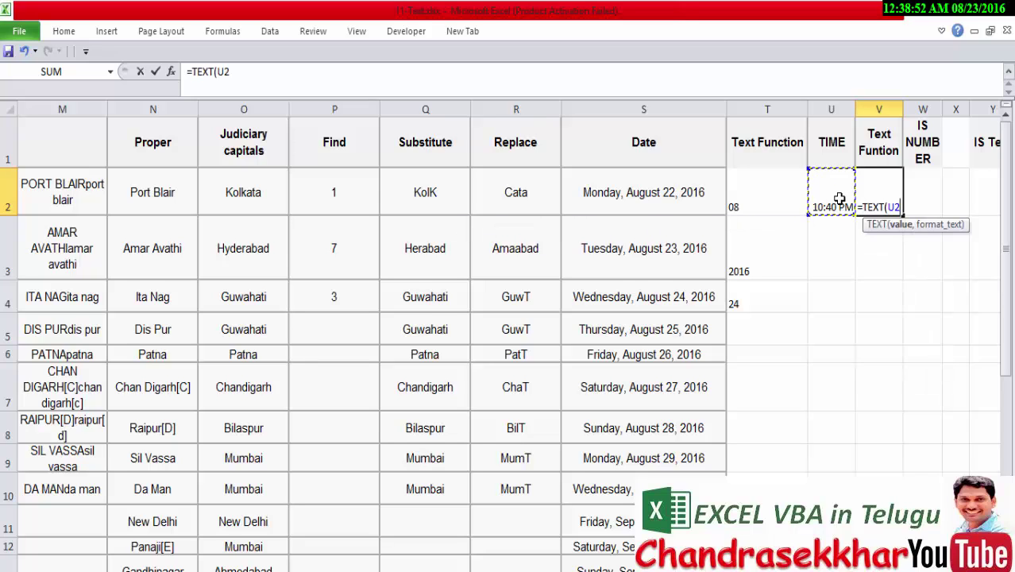
text(,")
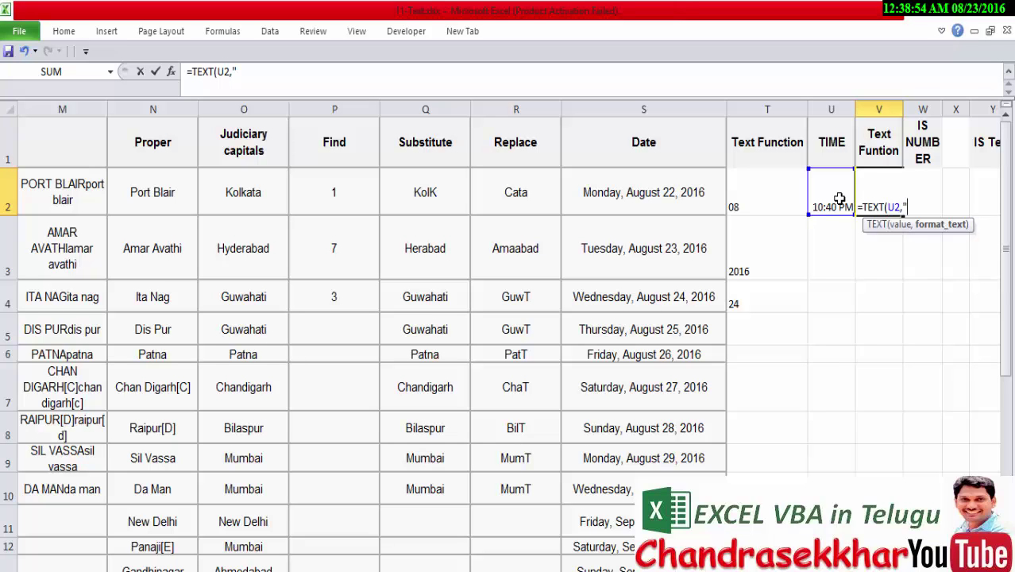
text(HH)
key(Return)
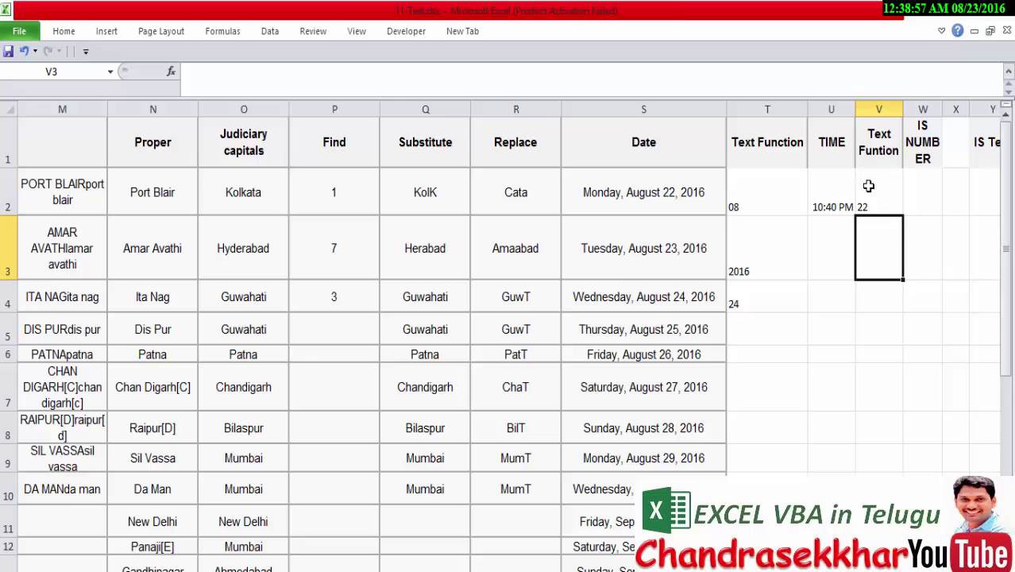
key(Up)
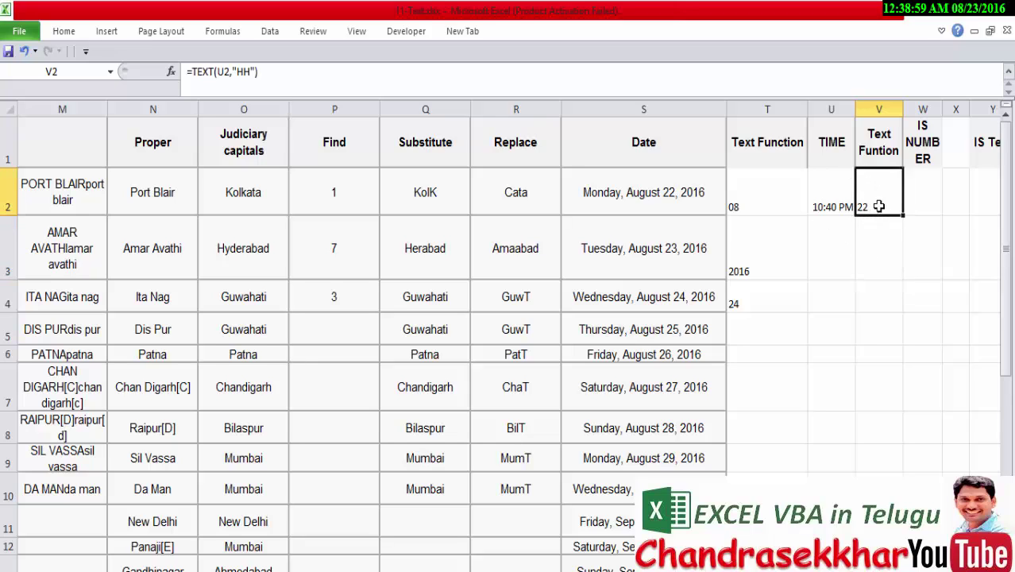
click(884, 240)
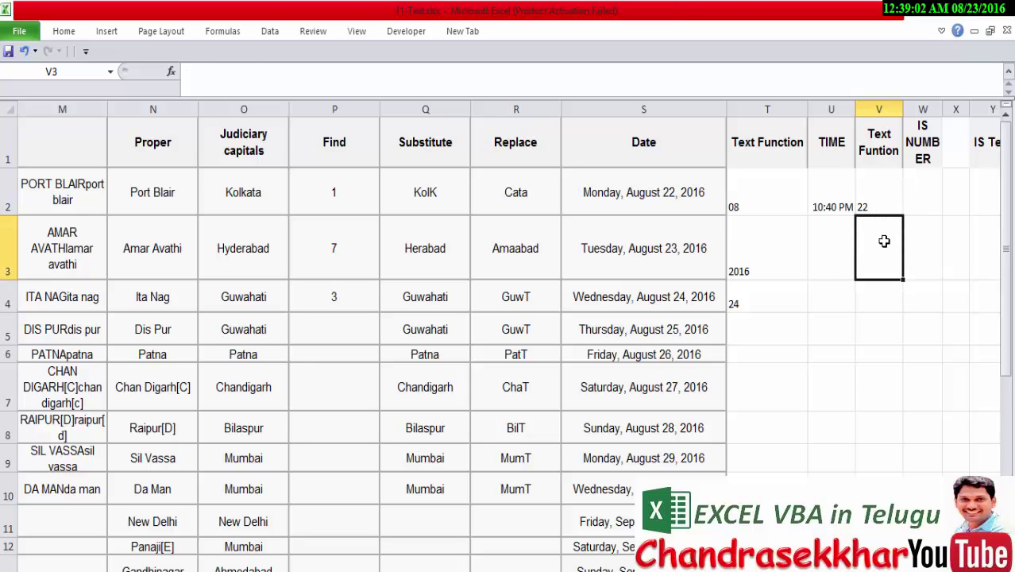
- Enter =TEXT(U2,"MM:SS") in V3 to show the time's minutes and seconds as 40:00
text(=)
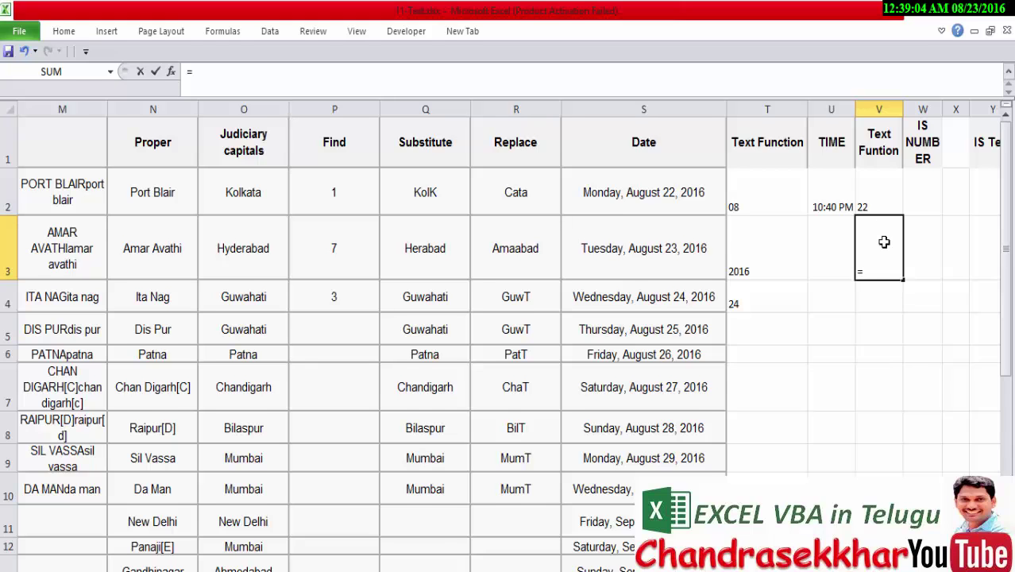
text(=)
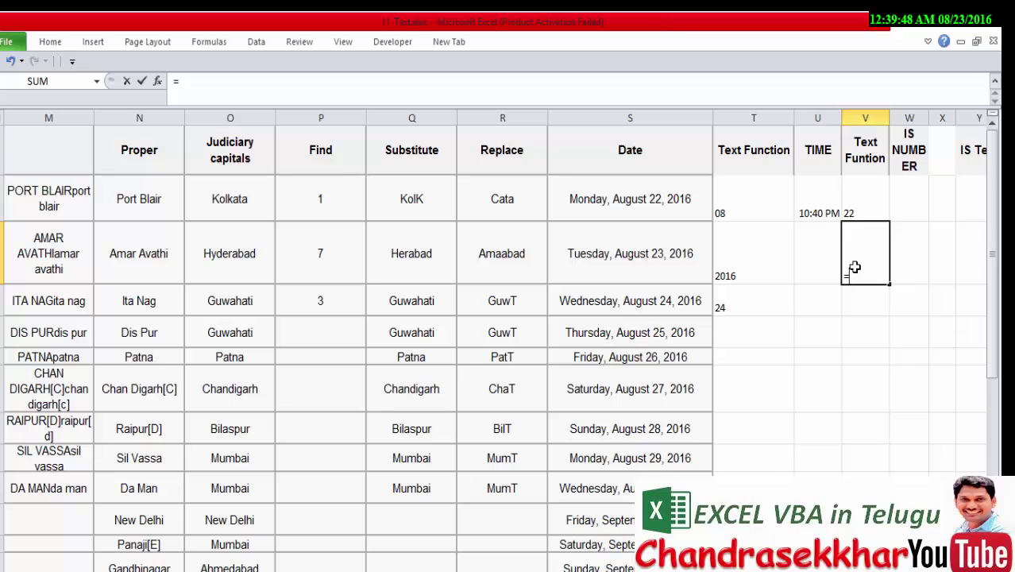
text(Text)
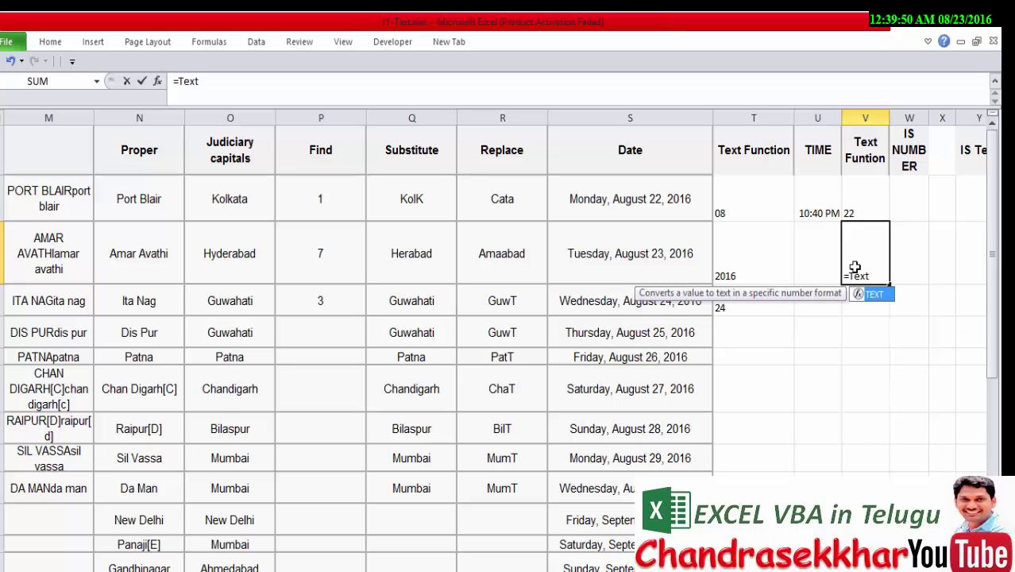
text(()
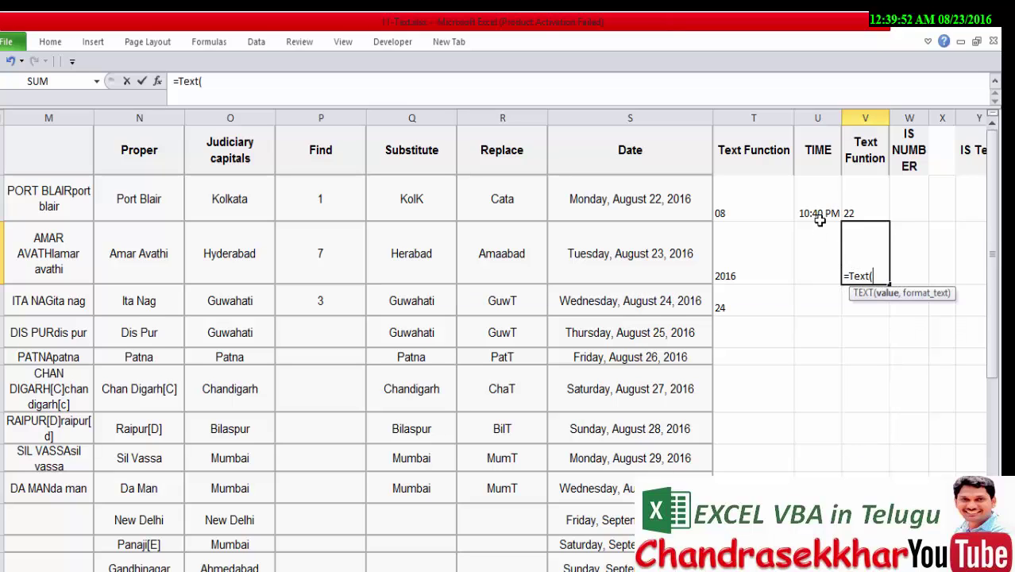
click(815, 204)
text(,")
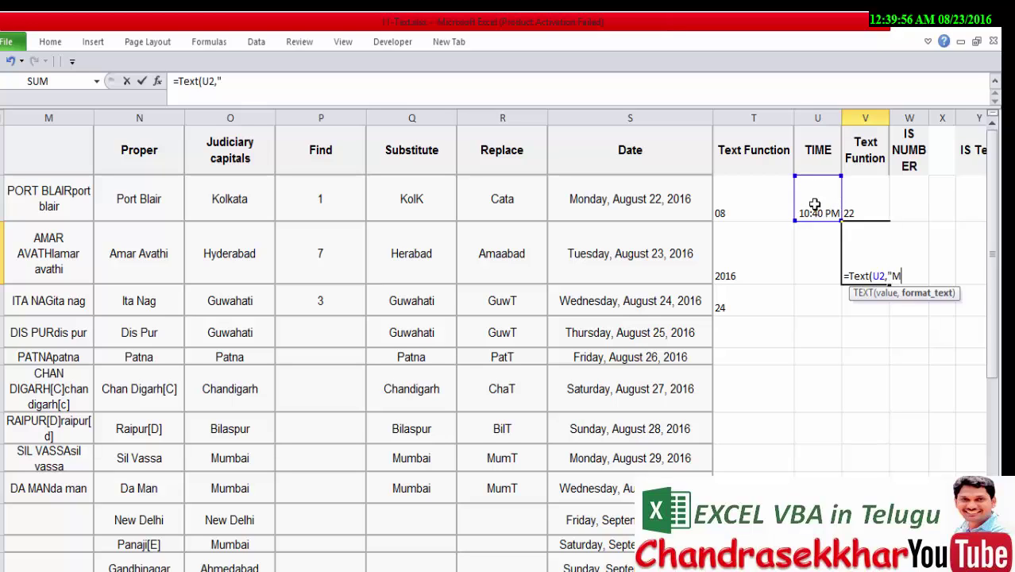
text(MM:)
text(SS)
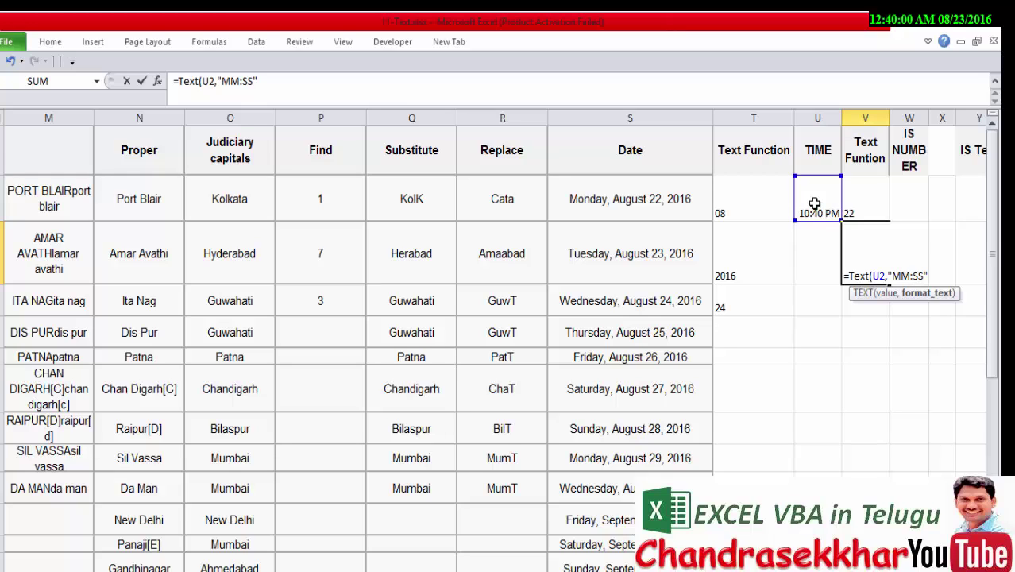
key(Return)
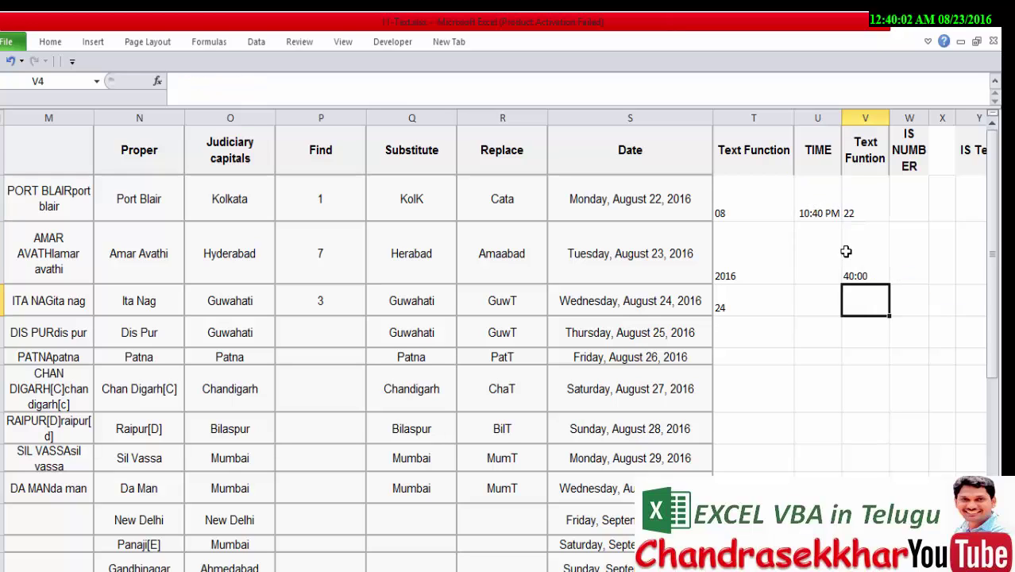
- Recheck the 40:00 result in V3, then review the hour formula in V2 and month formula in T2
click(850, 262)
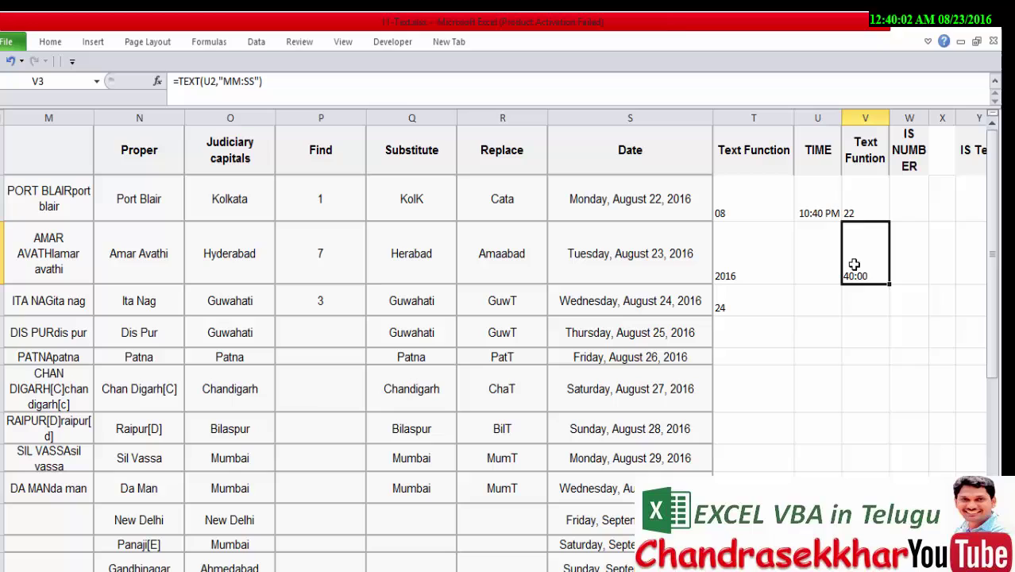
click(859, 306)
click(861, 280)
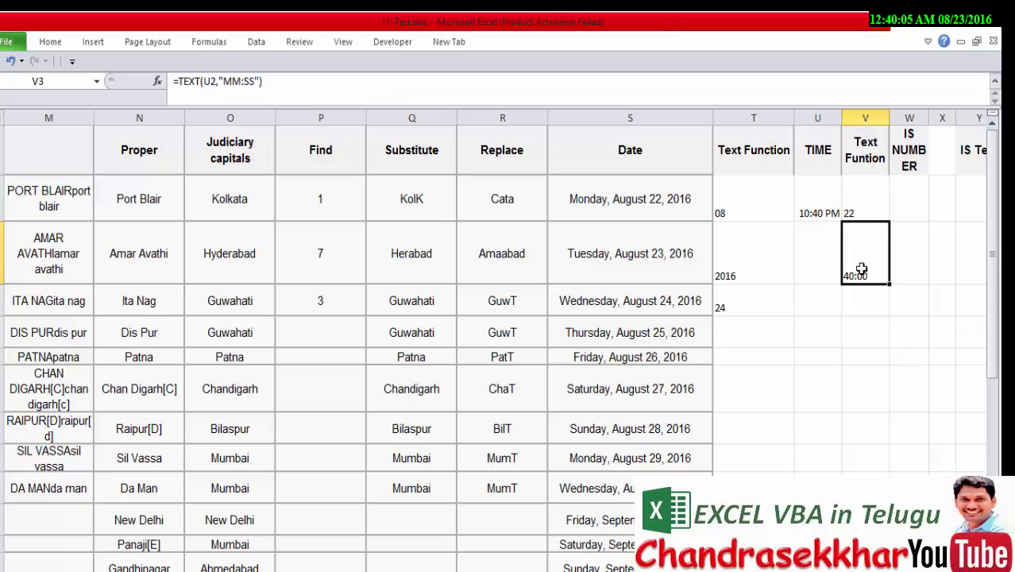
click(866, 186)
click(765, 206)
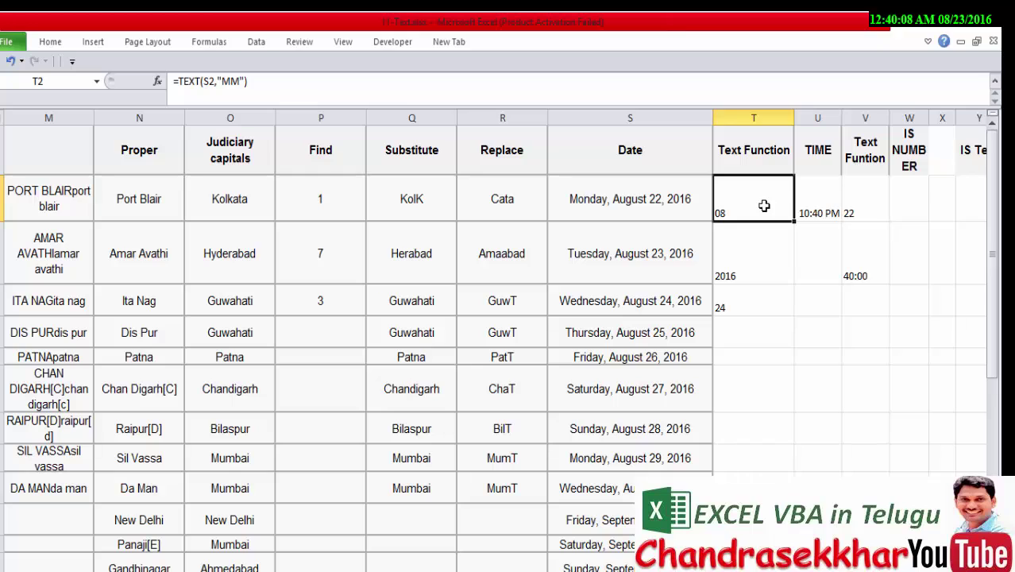
click(751, 259)
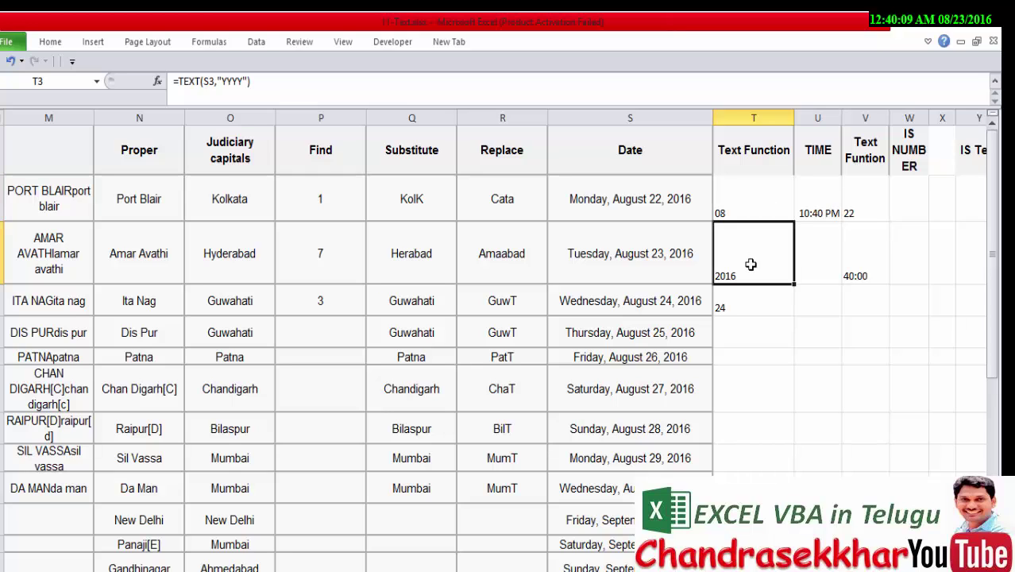
click(738, 310)
click(872, 212)
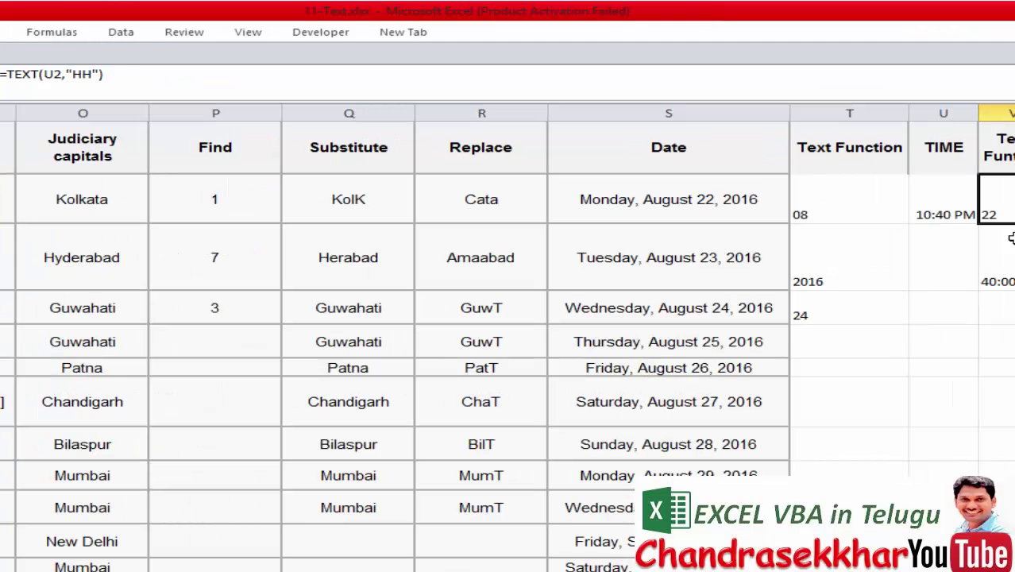
click(860, 261)
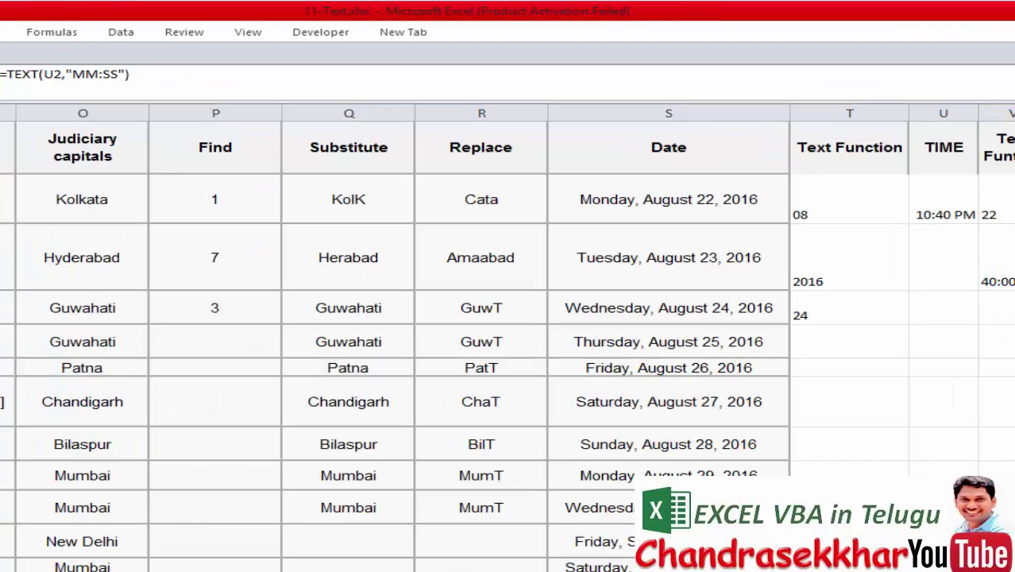
key(alt+Tab)
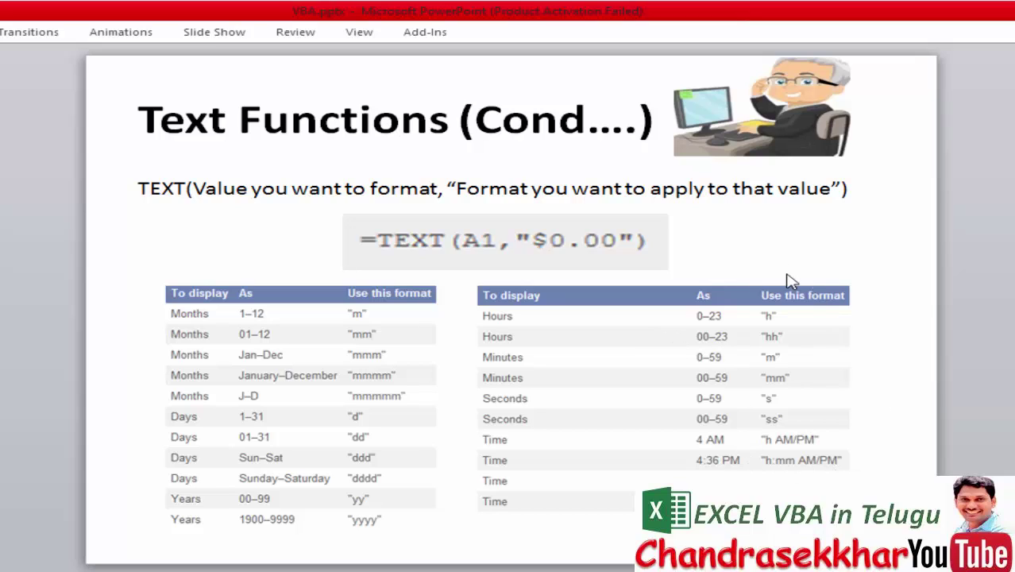
click(318, 397)
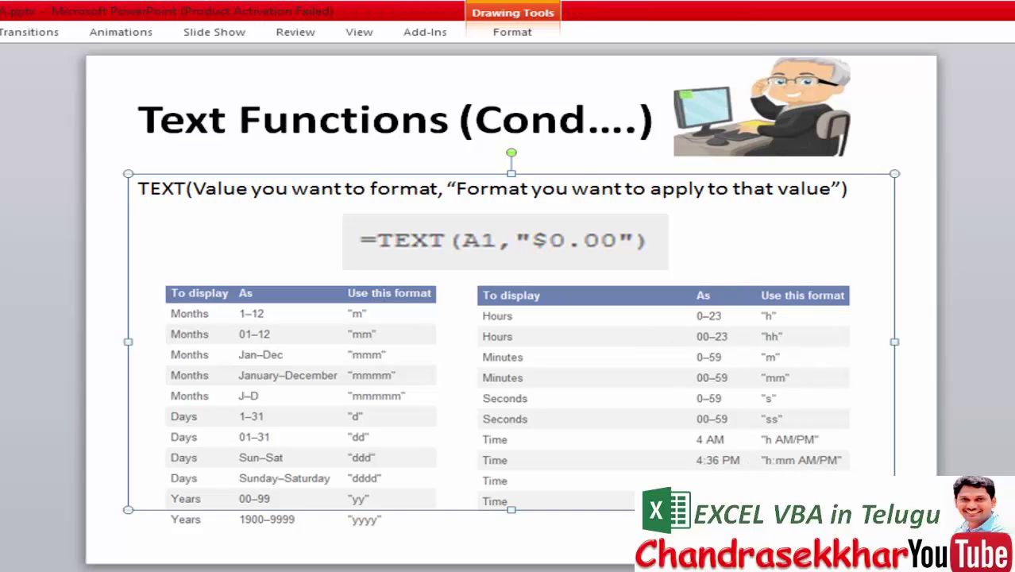
key(Escape)
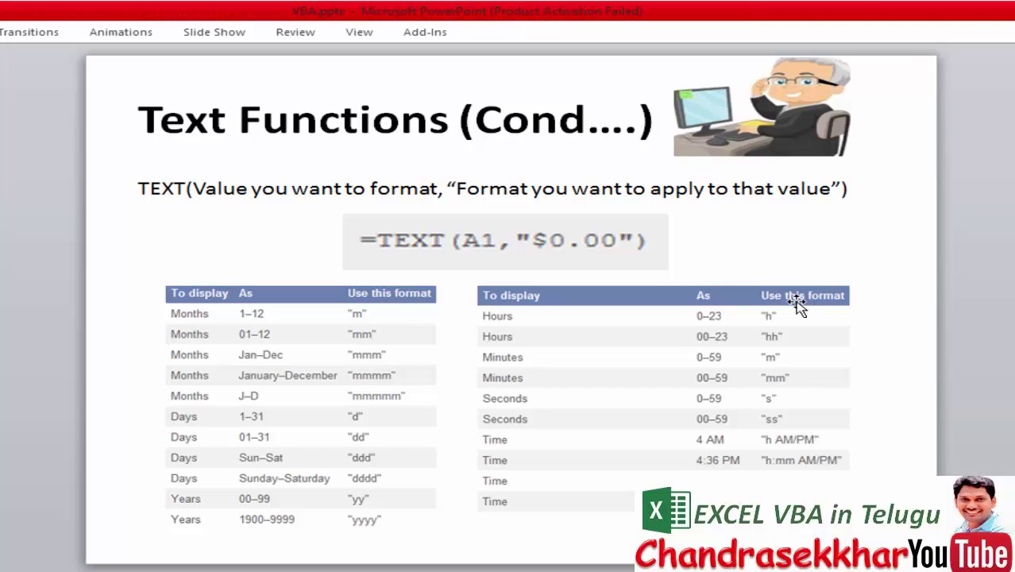
key(alt+Tab)
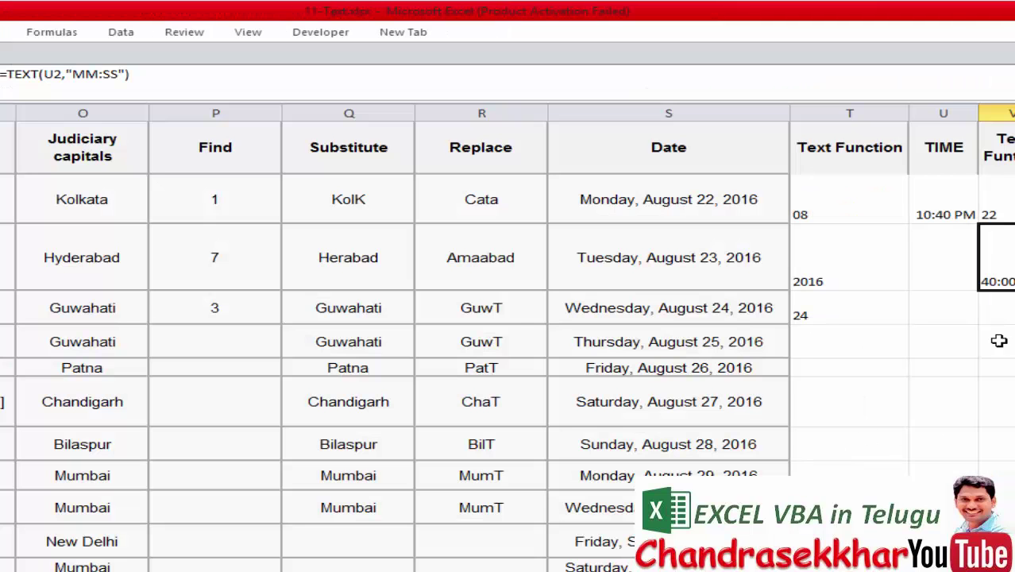